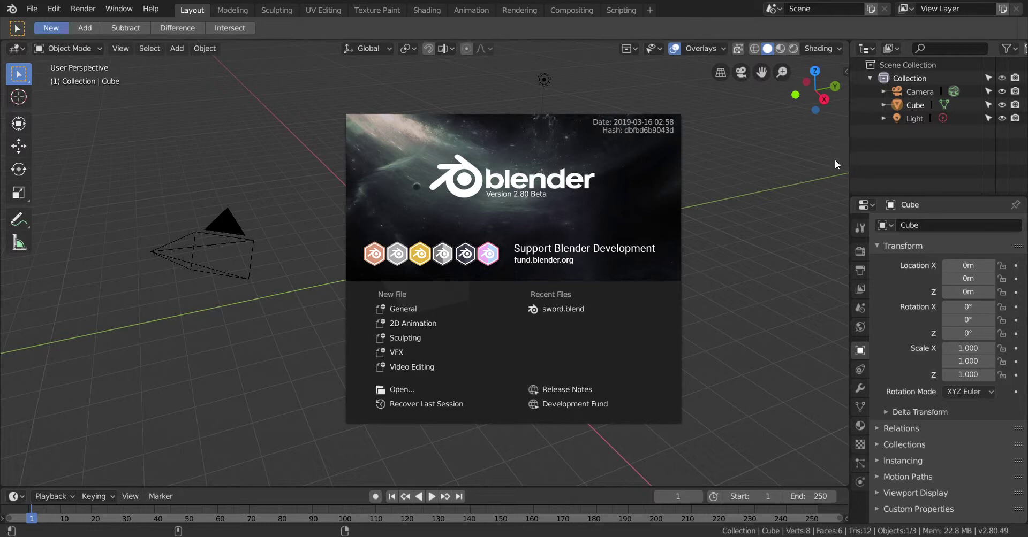
- Dismiss the splash screen, create a new General scene and deselect the default cube
left_click(791, 168)
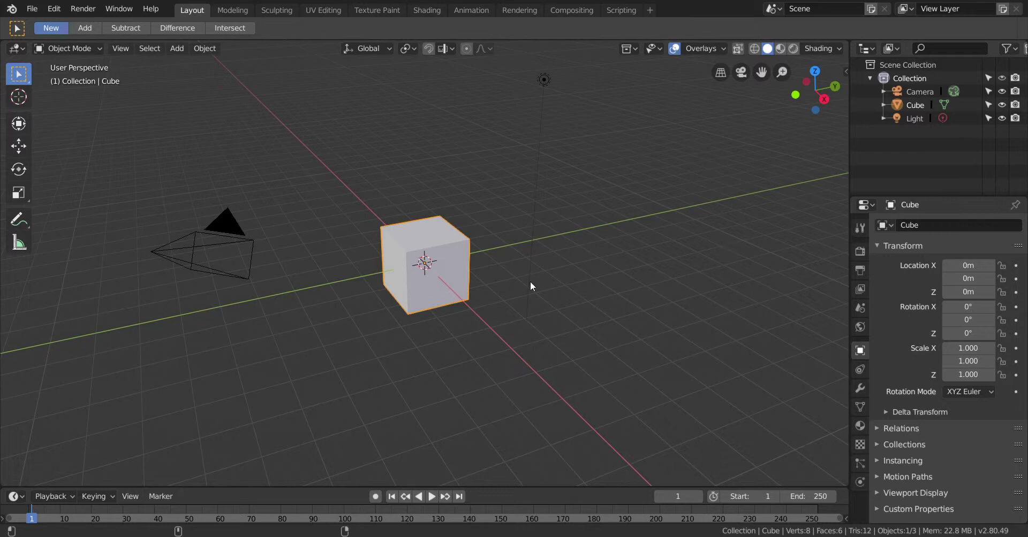
left_click(32, 9)
mouse_move(49, 26)
left_click(198, 27)
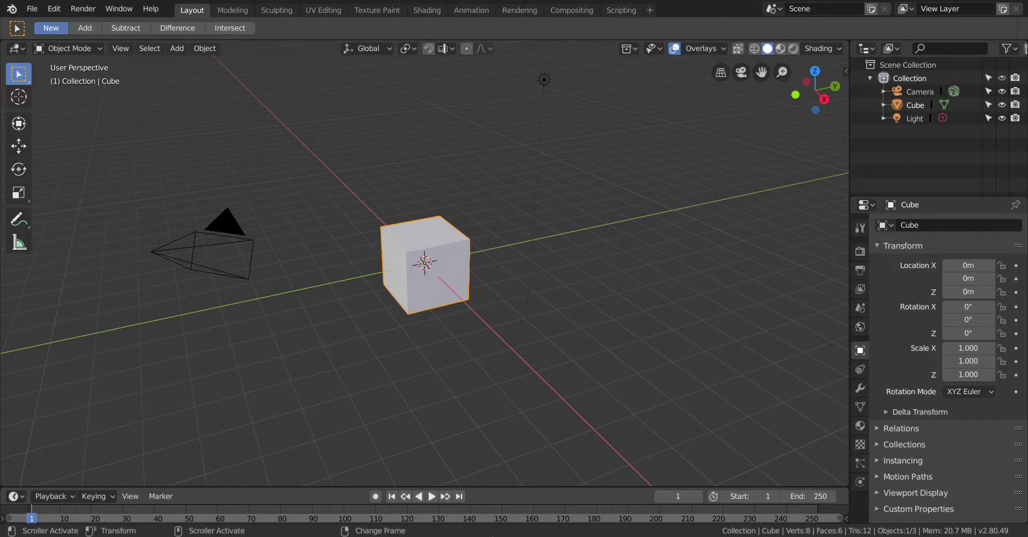
left_click(503, 418)
scroll(475, 387, "down", 6)
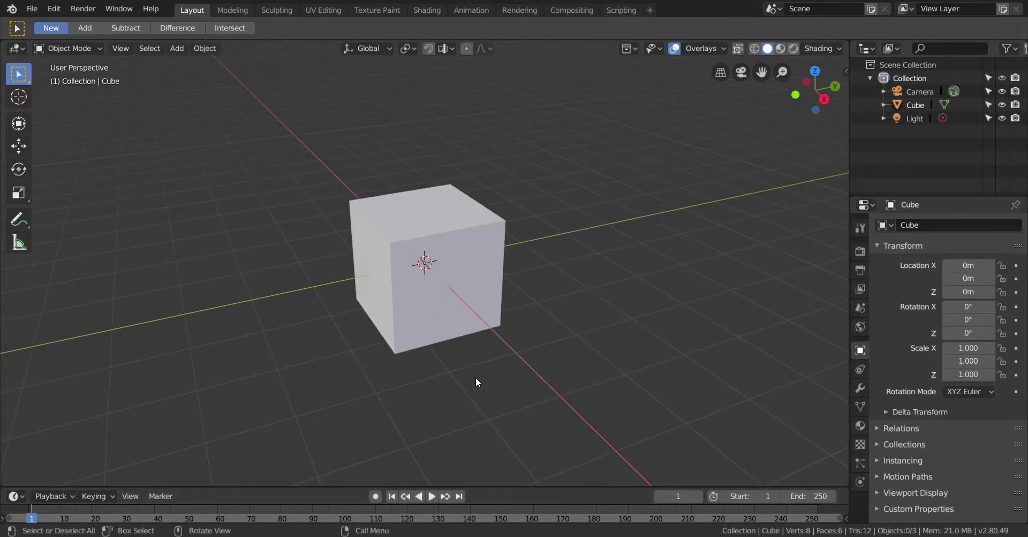
scroll(516, 262, "up", 5)
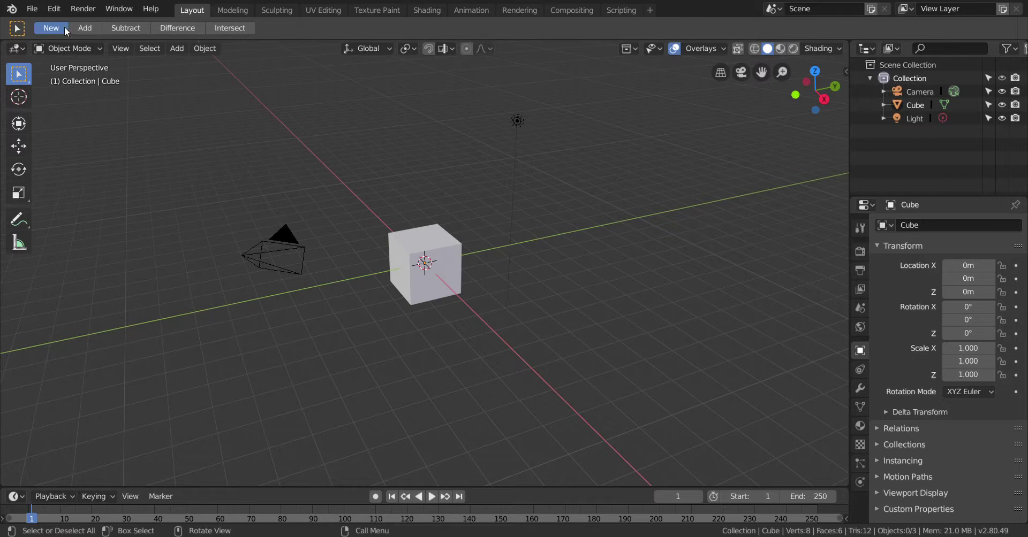
- Open the recent file sword.blend
left_click(37, 9)
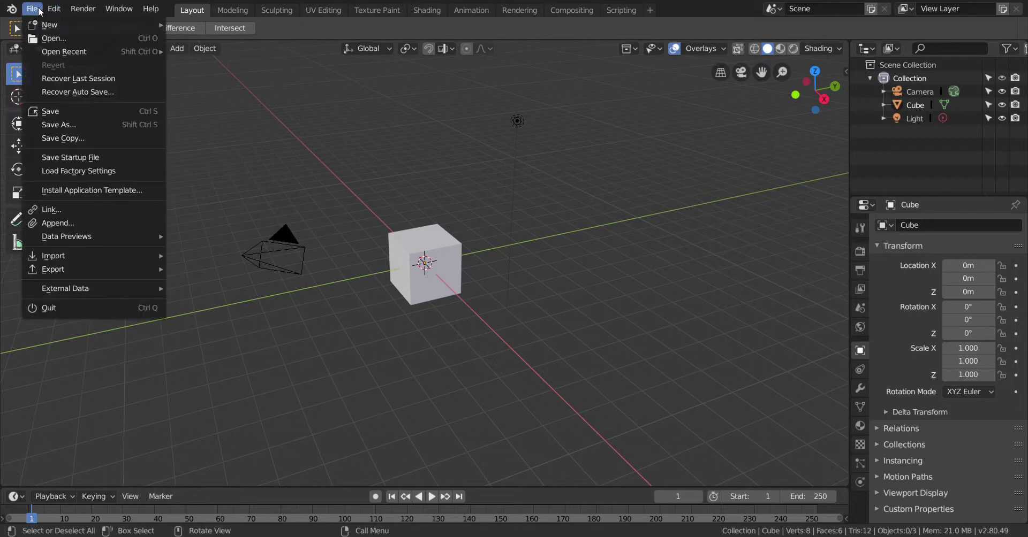
mouse_move(114, 53)
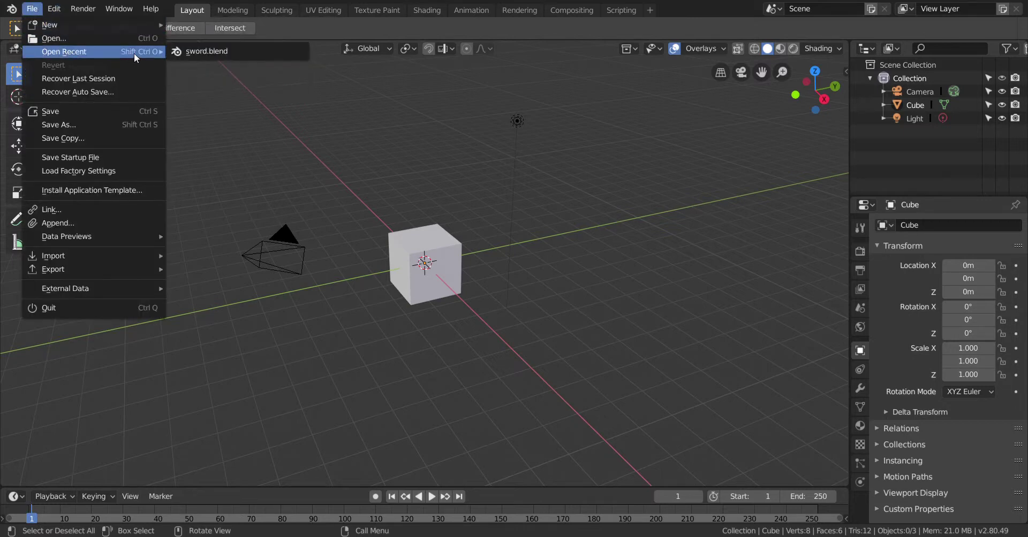
left_click(178, 51)
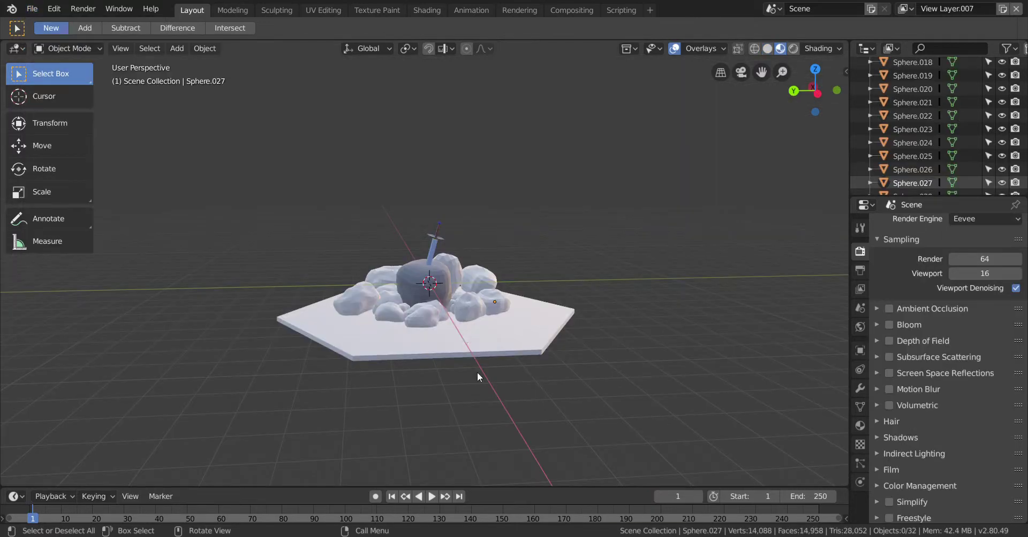
scroll(501, 391, "up", 3)
mouse_move(624, 243)
middle_mouse_down()
mouse_move(626, 285)
mouse_move(618, 240)
middle_mouse_up()
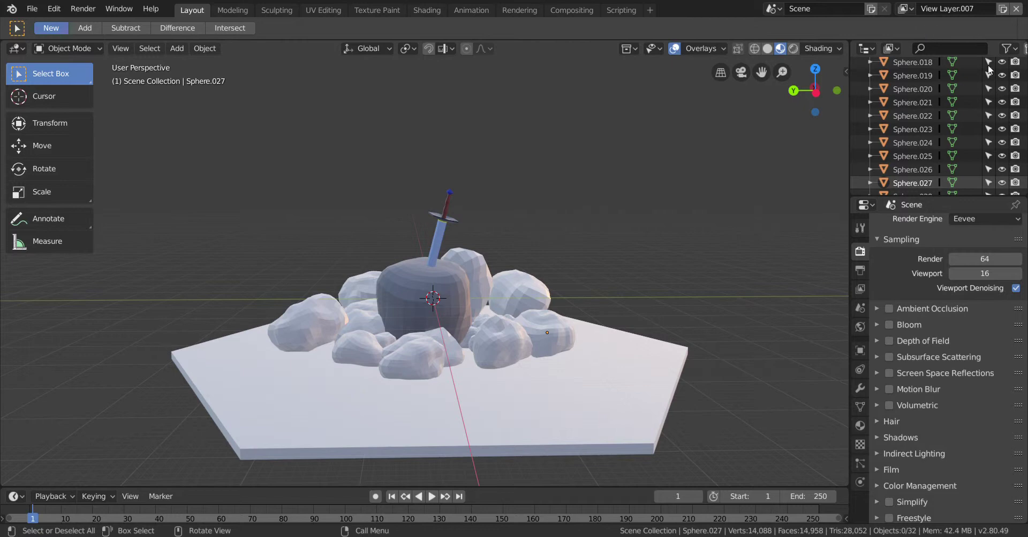
- Enter Edit Mode on the large central rock that holds the sword and add a Smooth modifier to it
left_click(457, 294)
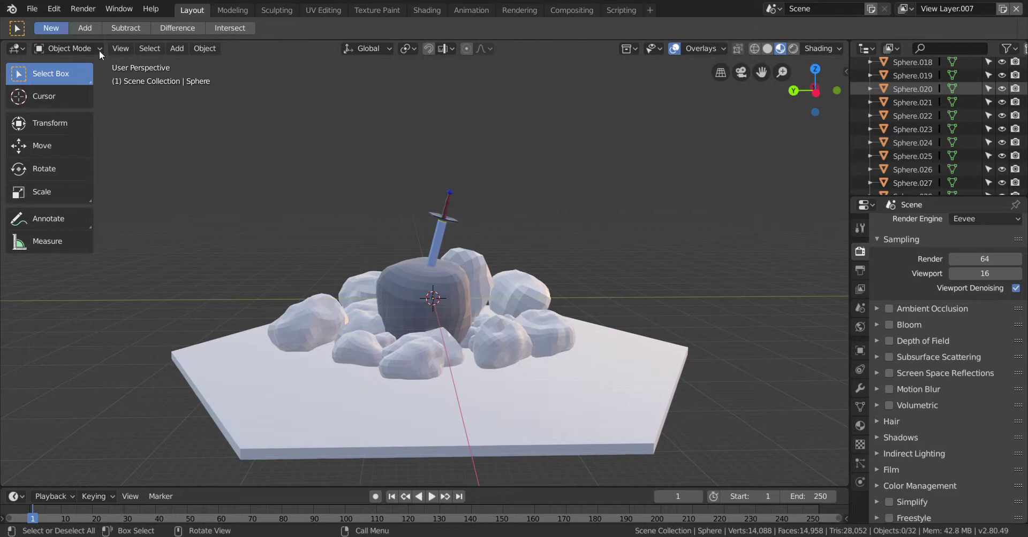
left_click(69, 44)
left_click(67, 72)
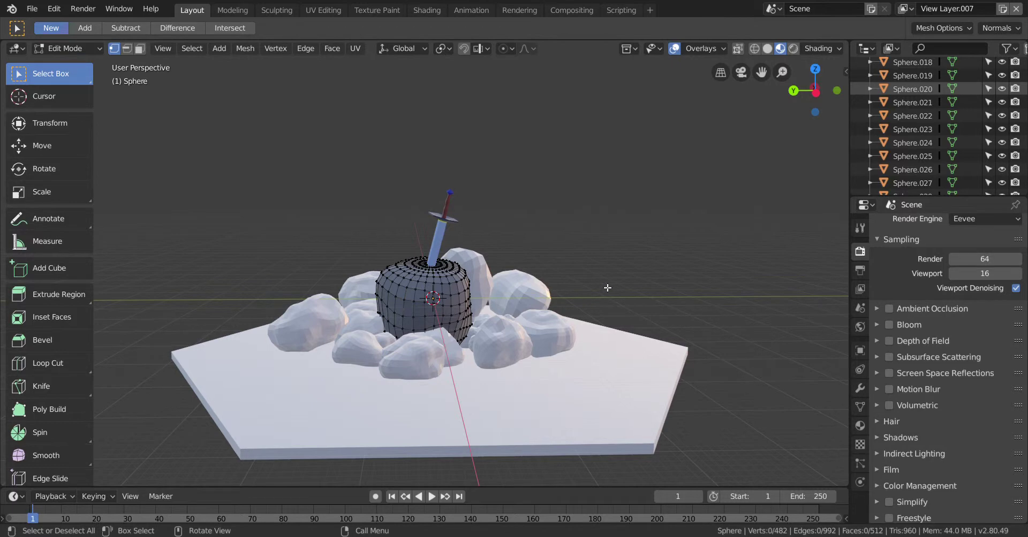
left_click(857, 352)
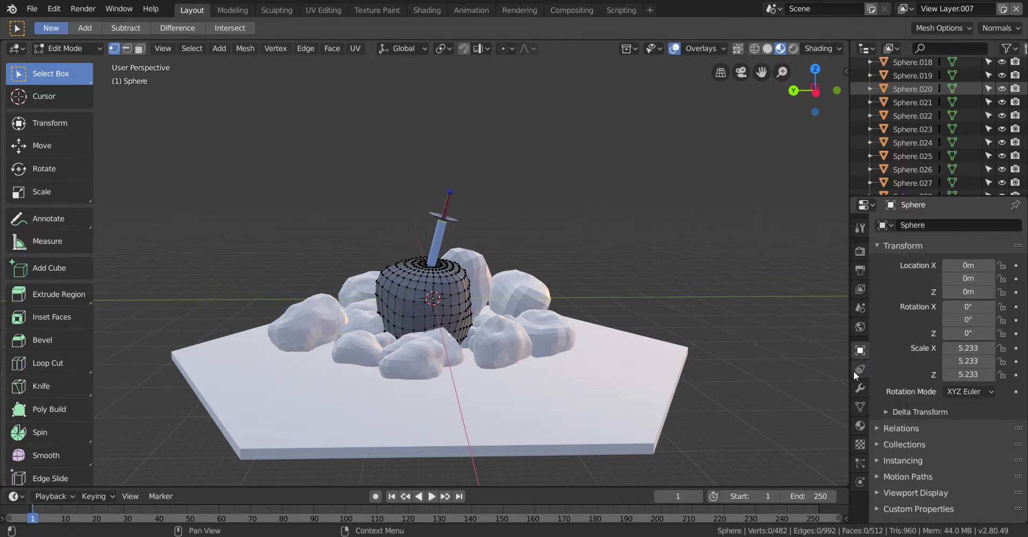
left_click(857, 369)
left_click(854, 389)
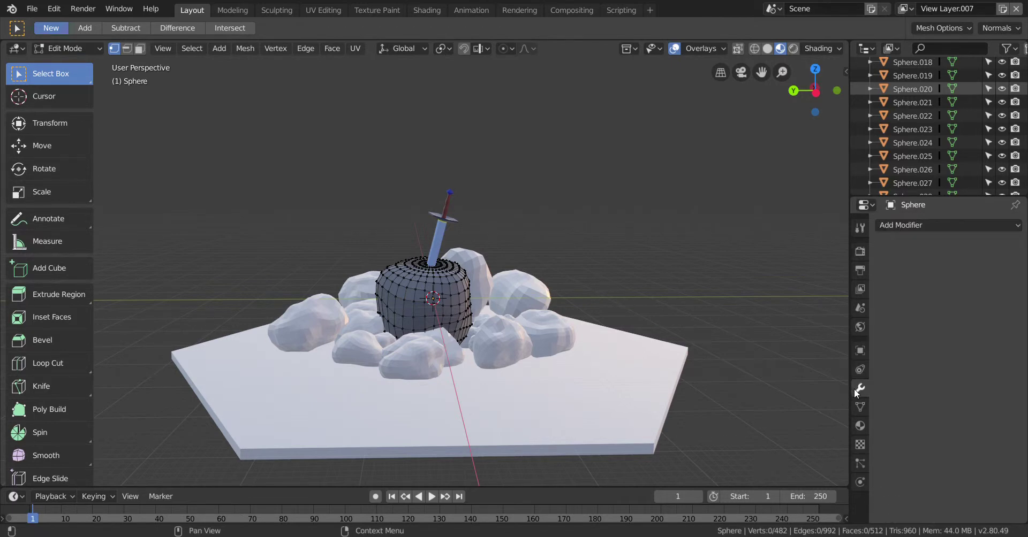
left_click(929, 223)
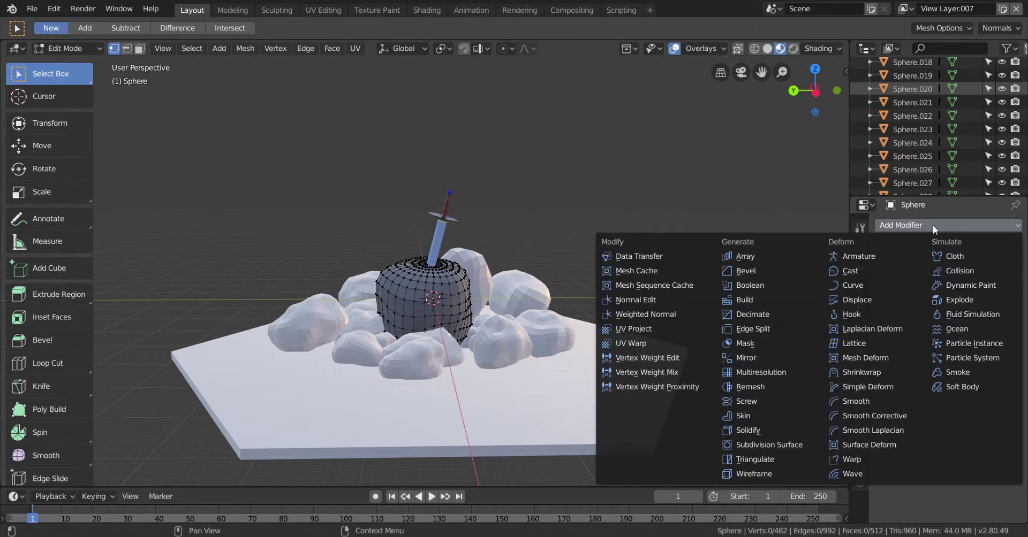
left_click(904, 405)
- Return the central rock to Object Mode, apply its Smooth modifier and leave everything deselected
left_click(911, 261)
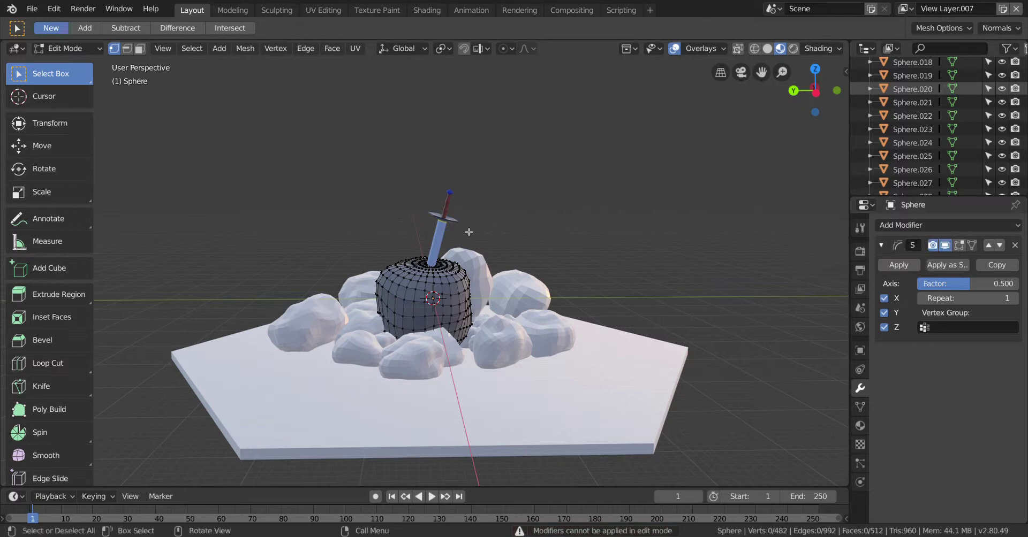
left_click(54, 49)
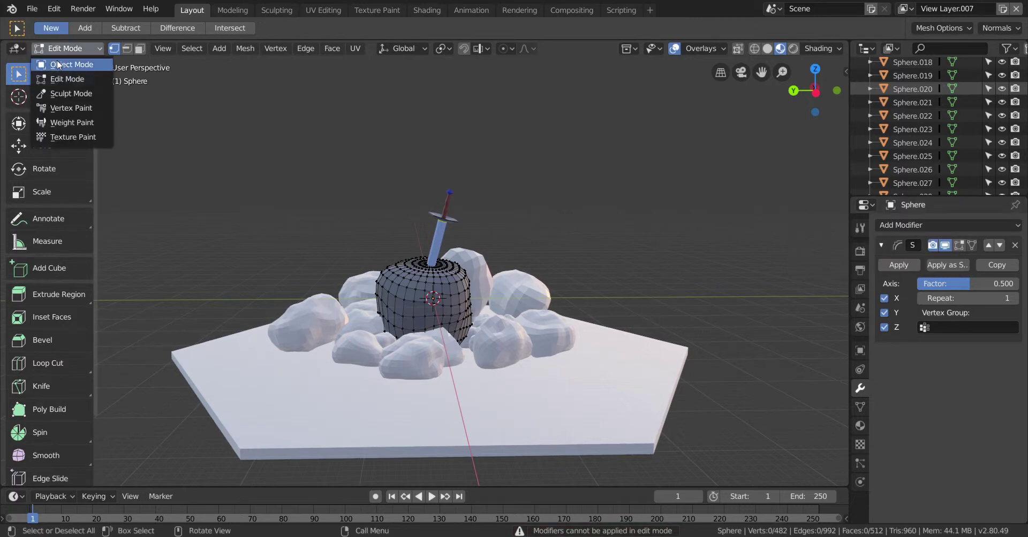
left_click(56, 53)
left_click(407, 291)
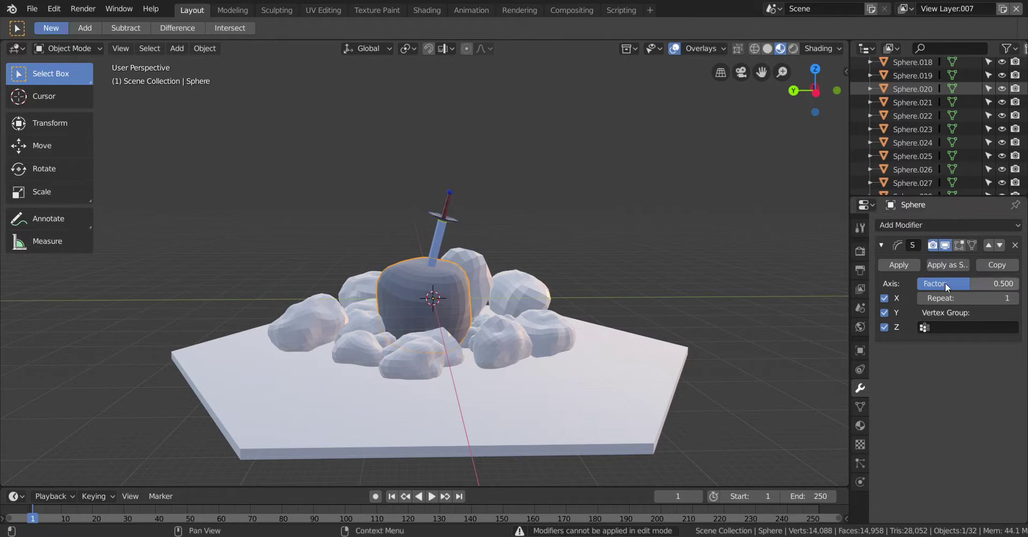
left_click(916, 265)
left_click(562, 347)
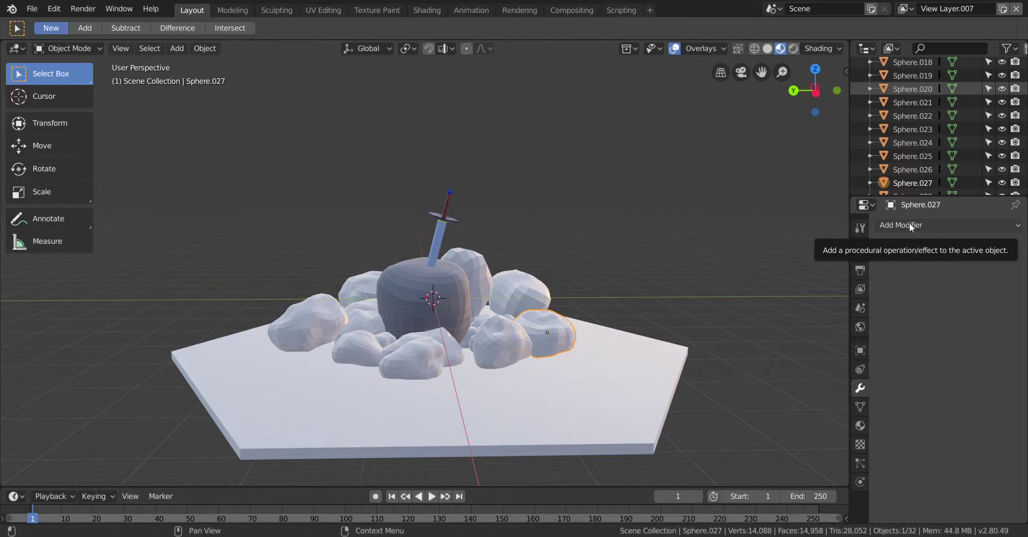
left_click(666, 188)
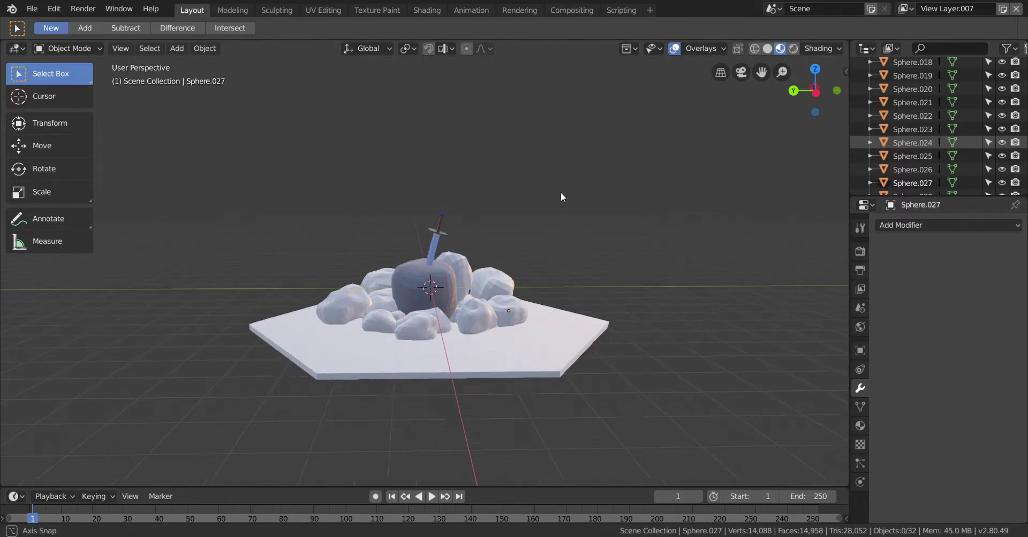
- Hide the sword's collection and every object from Camera through Sphere.004 in the viewport
middle_click_drag(560, 192, 568, 209)
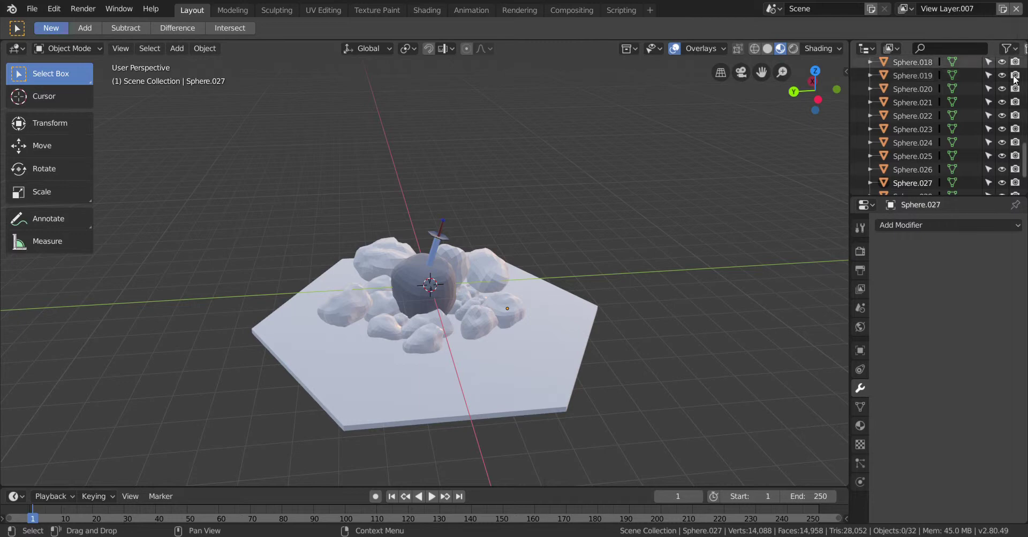
scroll(996, 134, "up", 10)
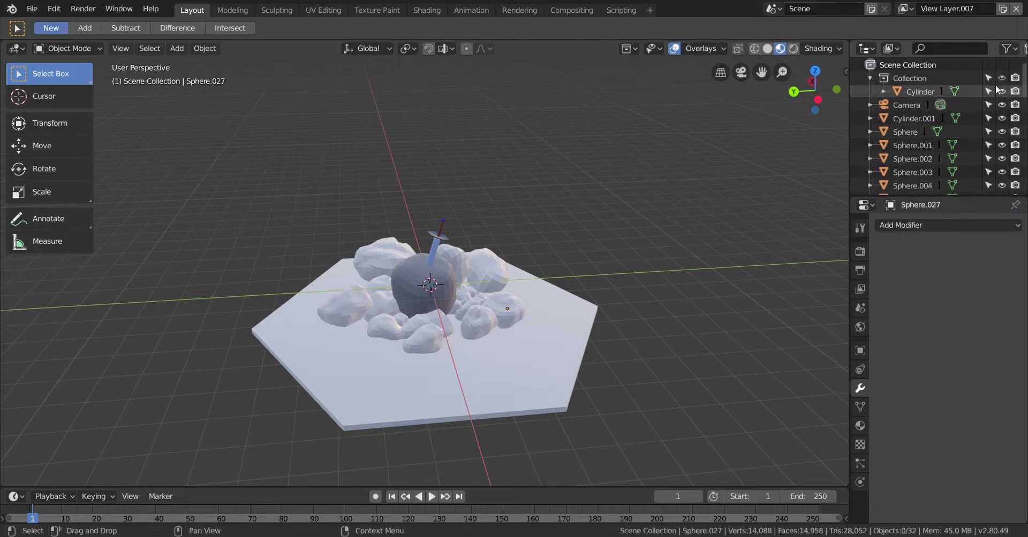
left_click(1002, 78)
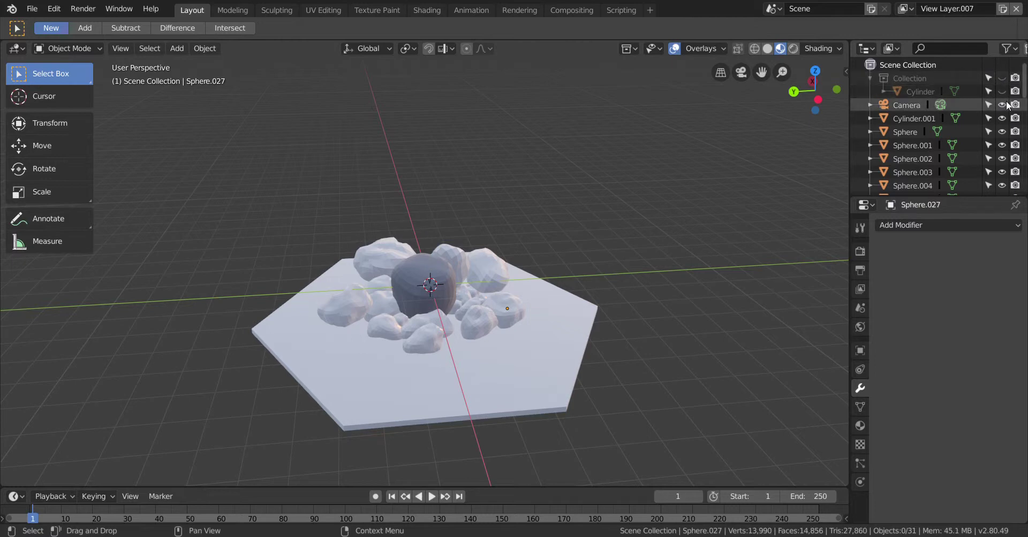
left_click_drag(1002, 104, 1004, 179)
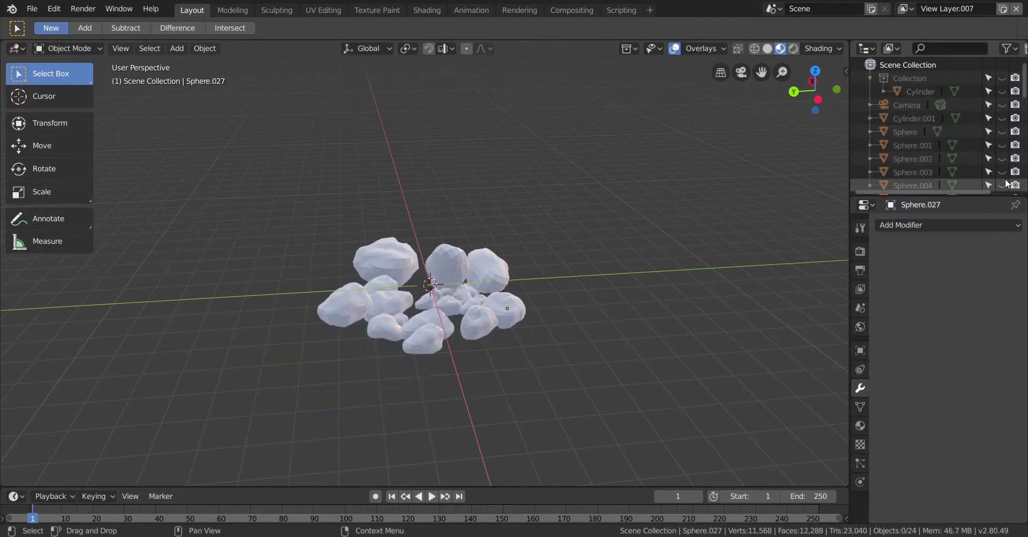
- Hide the rocks from Sphere.005 through Sphere.020 in the viewport
scroll(1004, 161, "down", 4)
left_click_drag(1002, 134, 1007, 172)
scroll(1003, 171, "down", 3)
scroll(1003, 178, "down", 3)
scroll(1007, 178, "down", 3)
scroll(1005, 179, "down", 3)
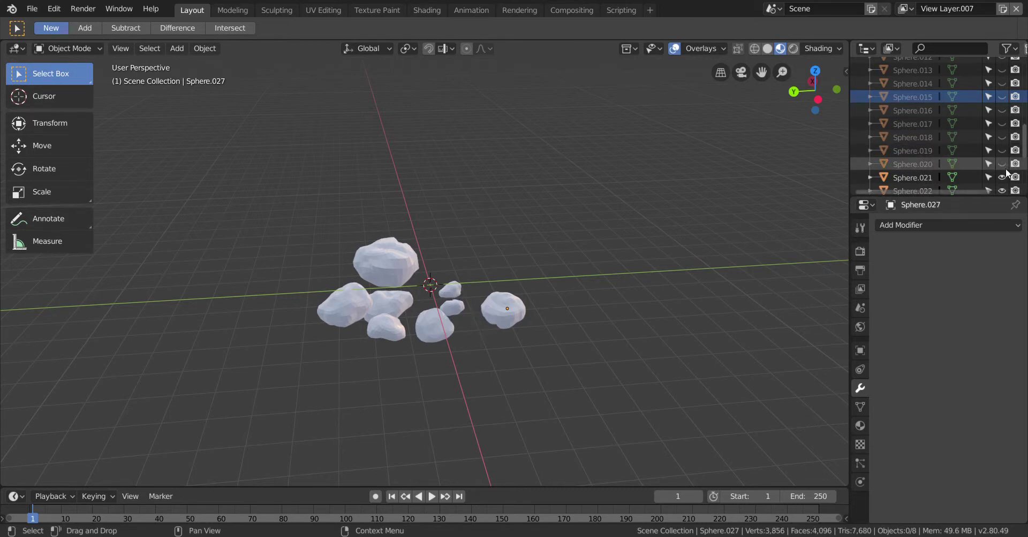
- Hide the remaining rocks from Sphere.021 through Sphere.029 and the Sun, leaving the viewport empty
left_click(1002, 178)
scroll(1005, 190, "right", 2, "ctrl")
scroll(1004, 190, "down", 3)
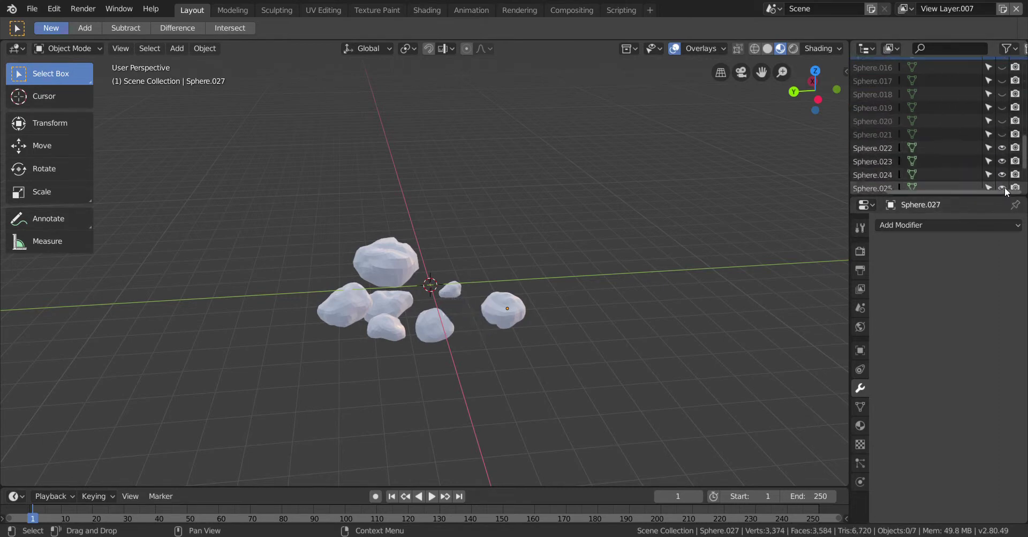
left_click_drag(1001, 149, 1001, 161)
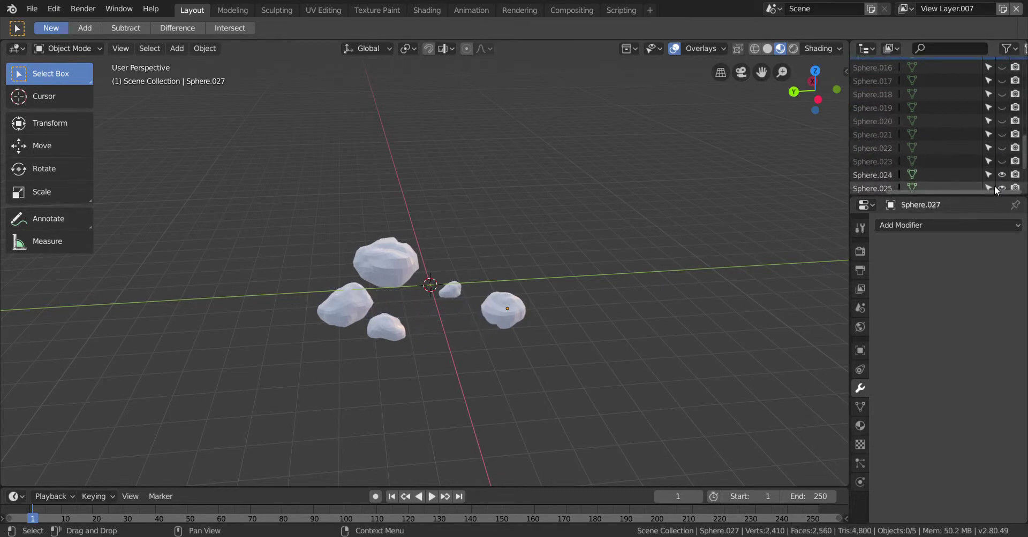
left_click_drag(988, 194, 1000, 167)
scroll(985, 182, "left", 1, "ctrl")
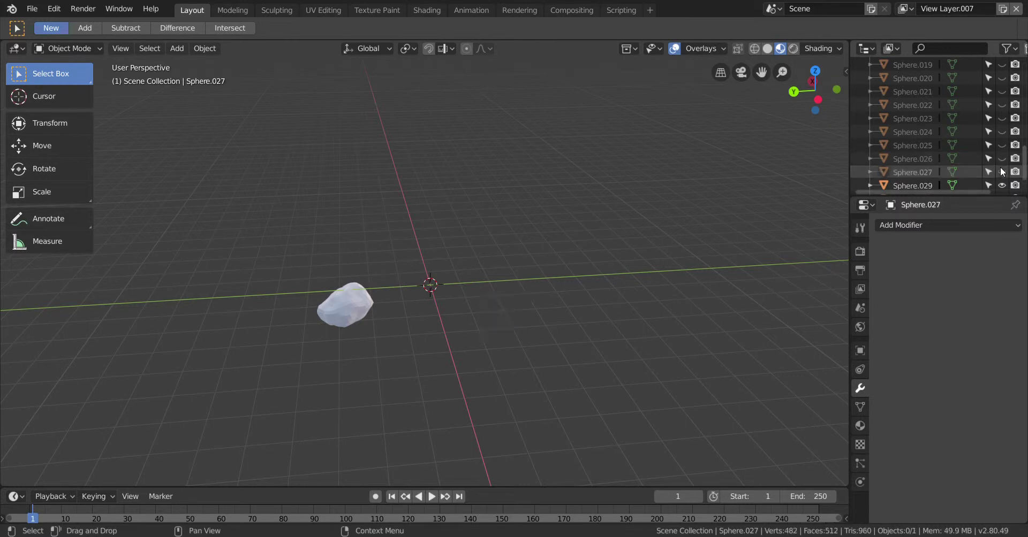
scroll(1001, 167, "down", 1)
left_click(1002, 169)
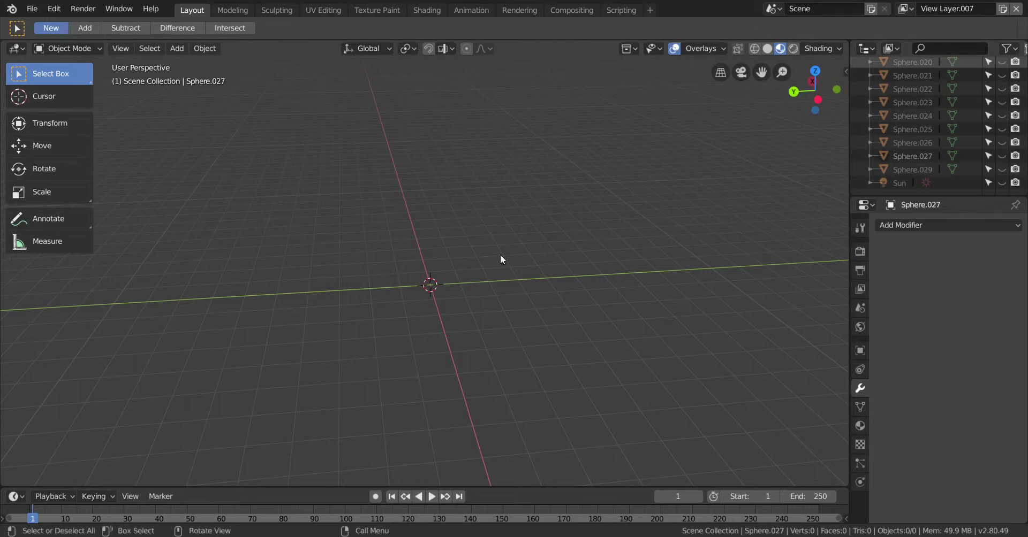
- Add a UV sphere with 32 segments, 16 rings and 1 m radius at the origin, scaled uniformly by about -15.284
key("shift+a")
mouse_move(510, 273)
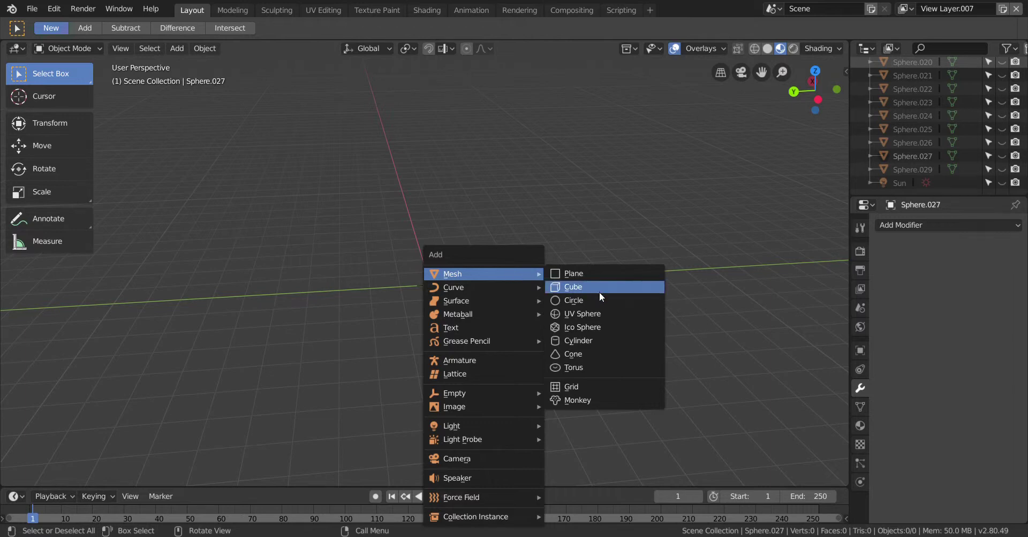
left_click(599, 315)
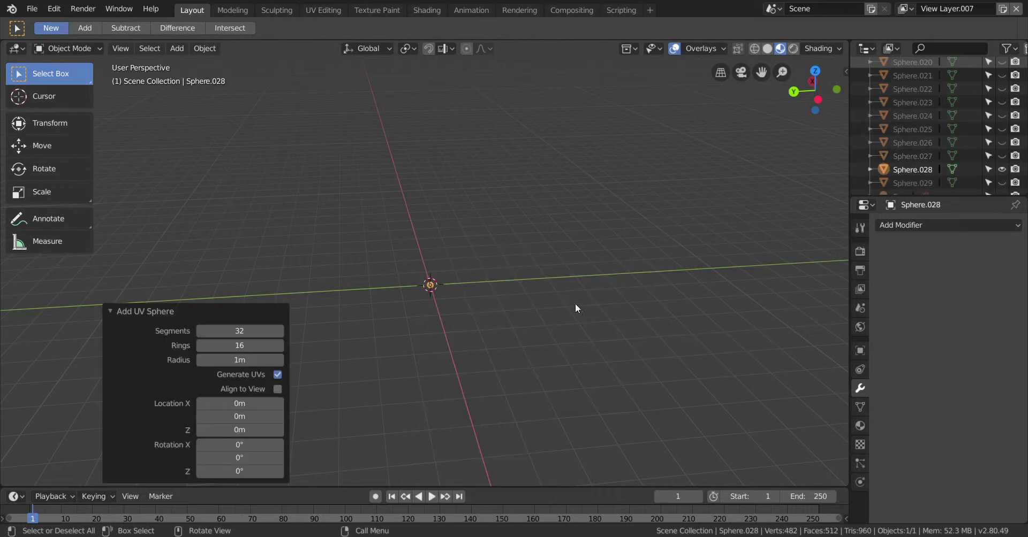
key("s")
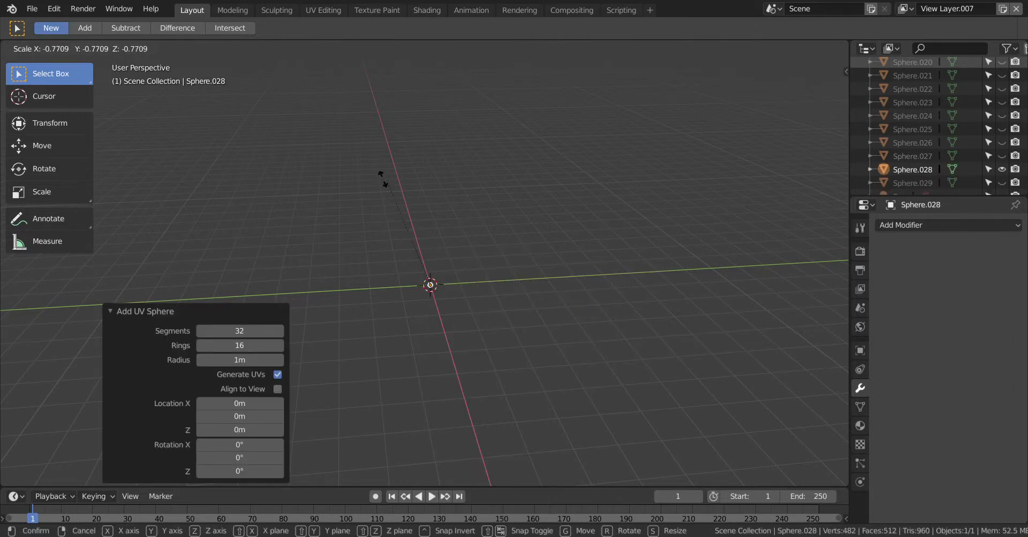
left_click(111, 251)
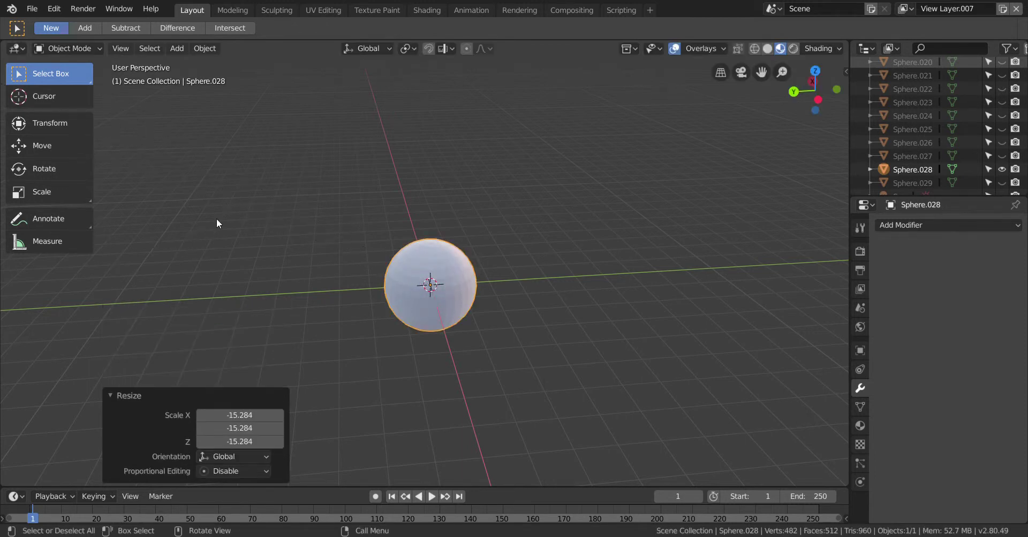
- Switch the new sphere to Sculpt Mode and open the viewport shading's lighting options
left_click(56, 49)
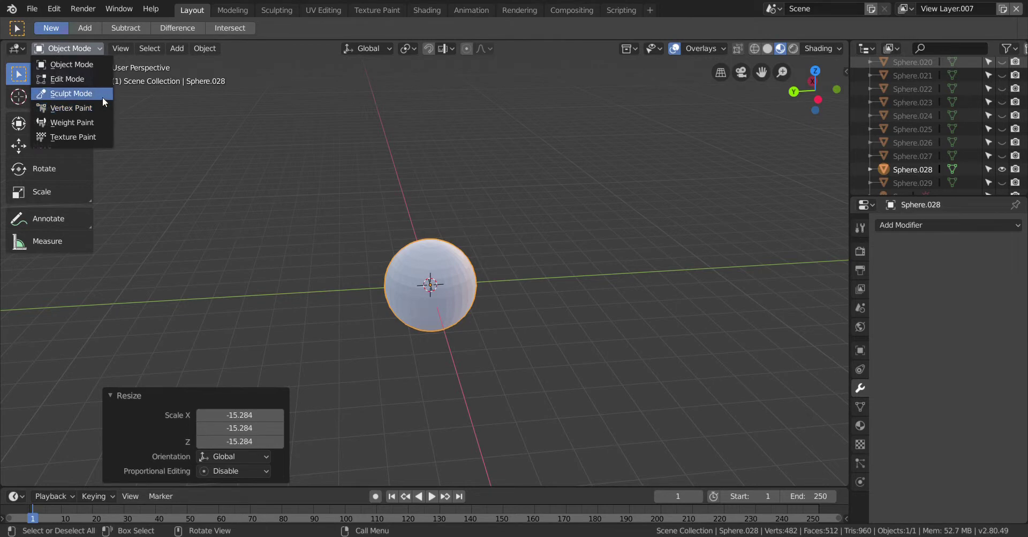
left_click(102, 98)
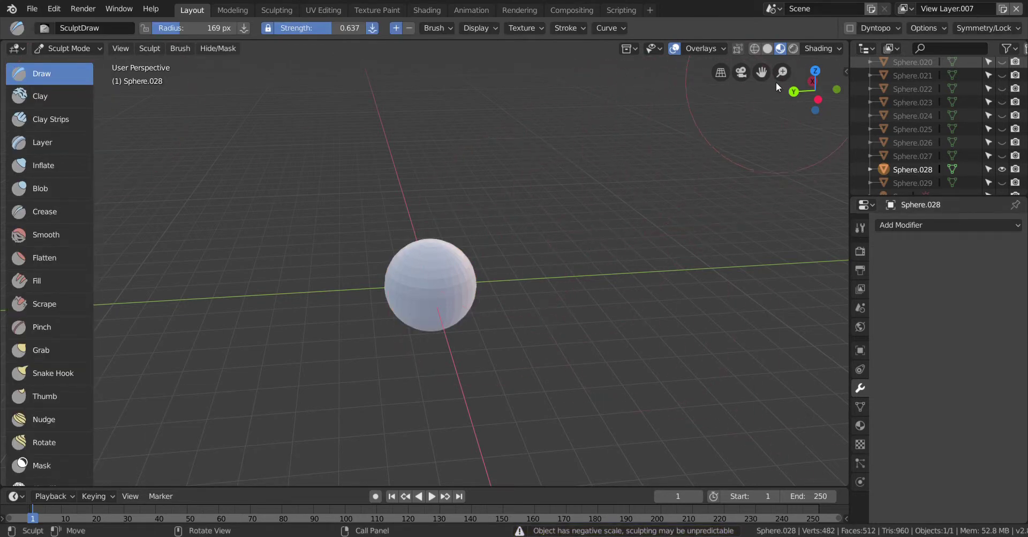
left_click(808, 49)
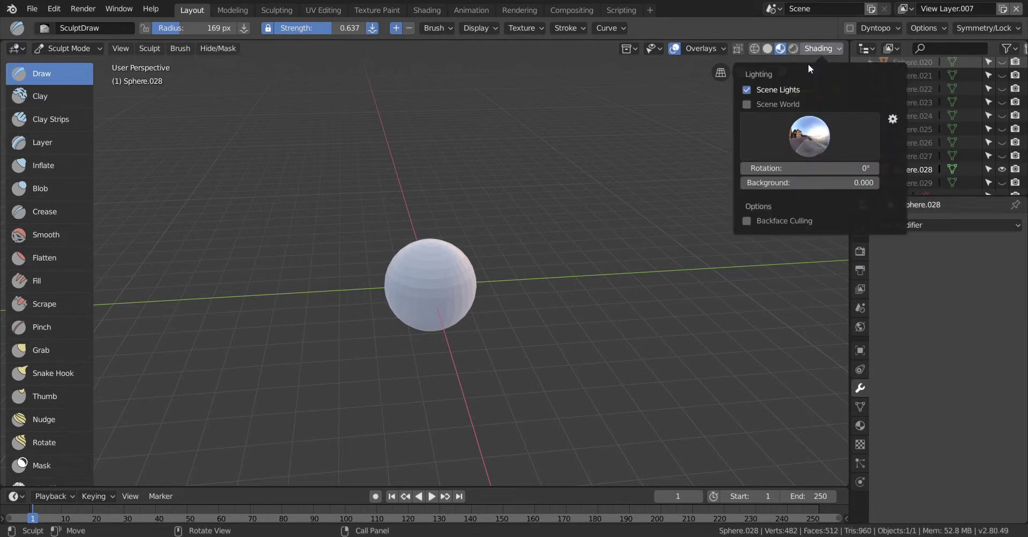
left_click(804, 146)
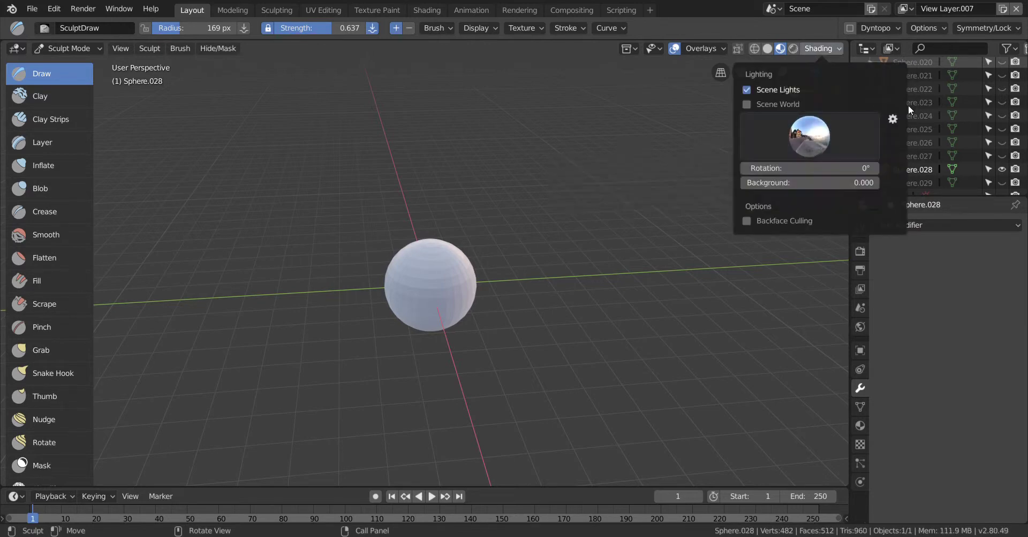
- Examine the viewport overlay and look-dev lighting options in Sculpt Mode, and the lighting options again in Object Mode
left_click(714, 54)
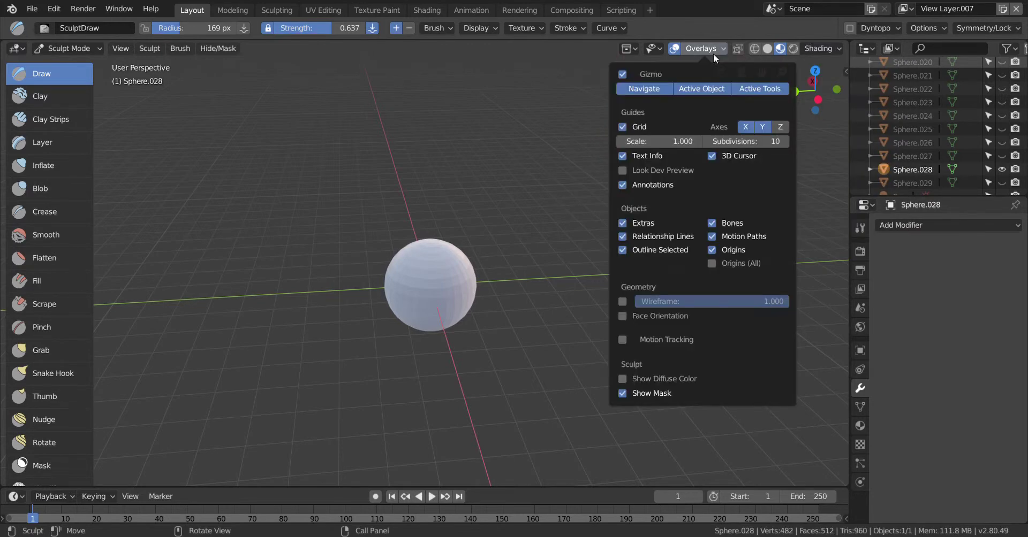
left_click(713, 54)
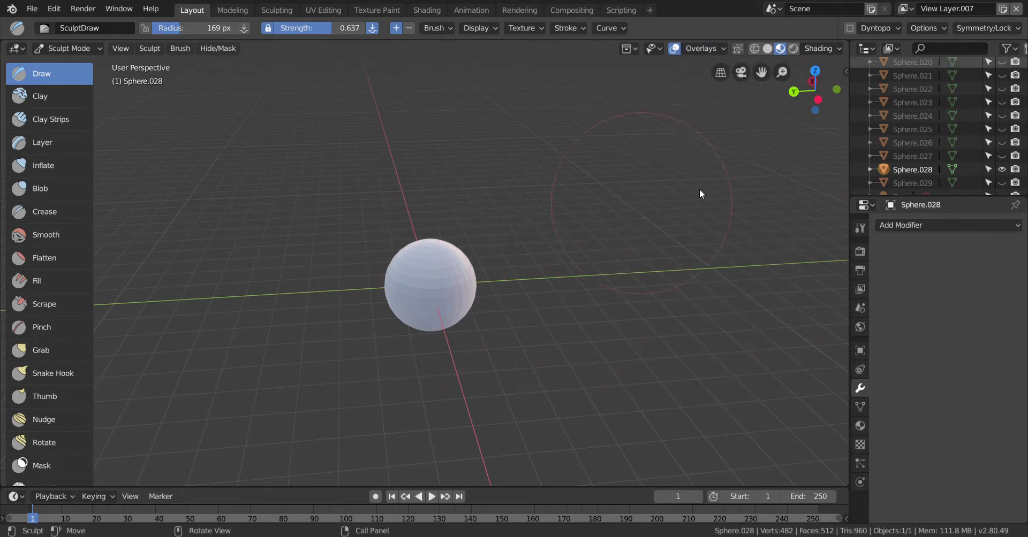
left_click(840, 53)
left_click(809, 136)
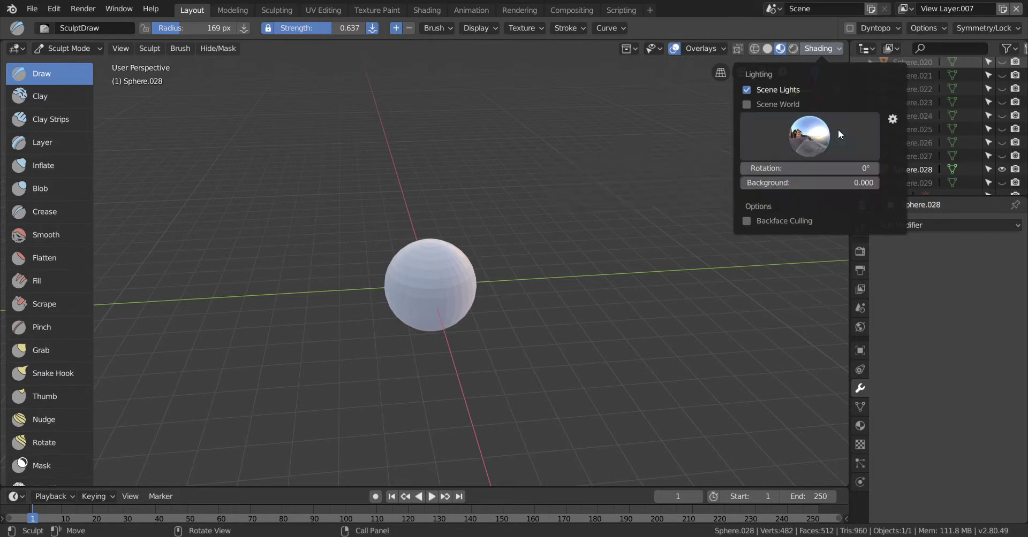
left_click(79, 49)
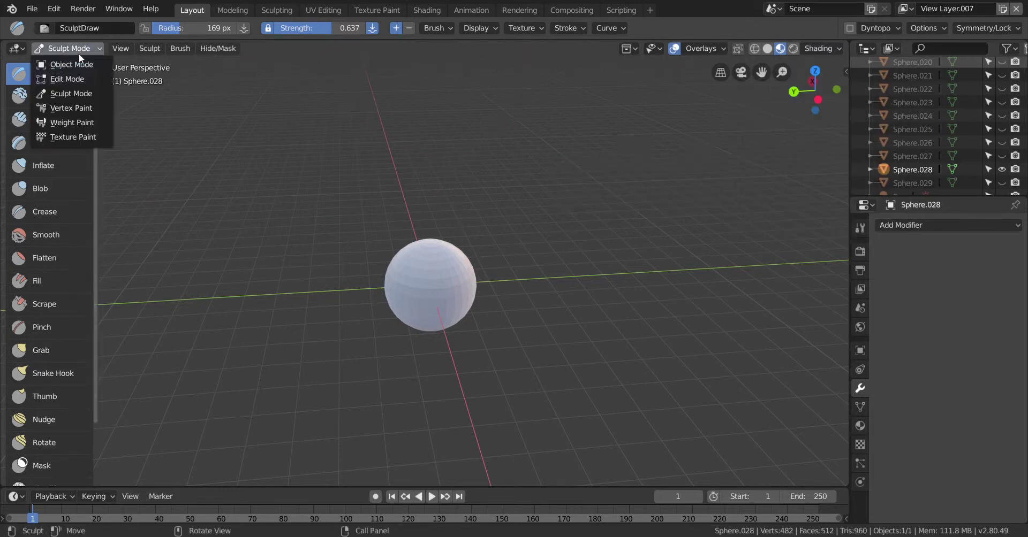
left_click(78, 56)
left_click(831, 46)
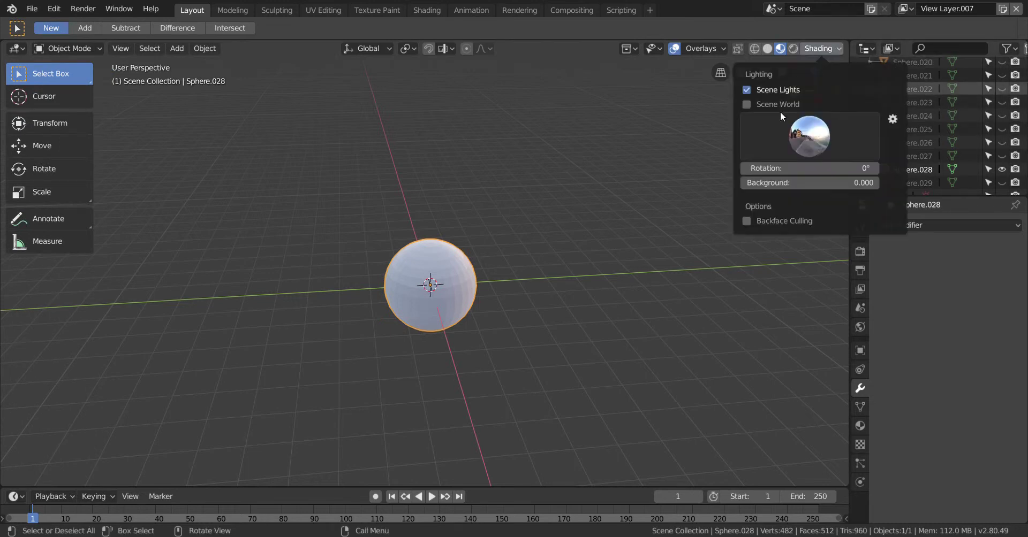
left_click(790, 131)
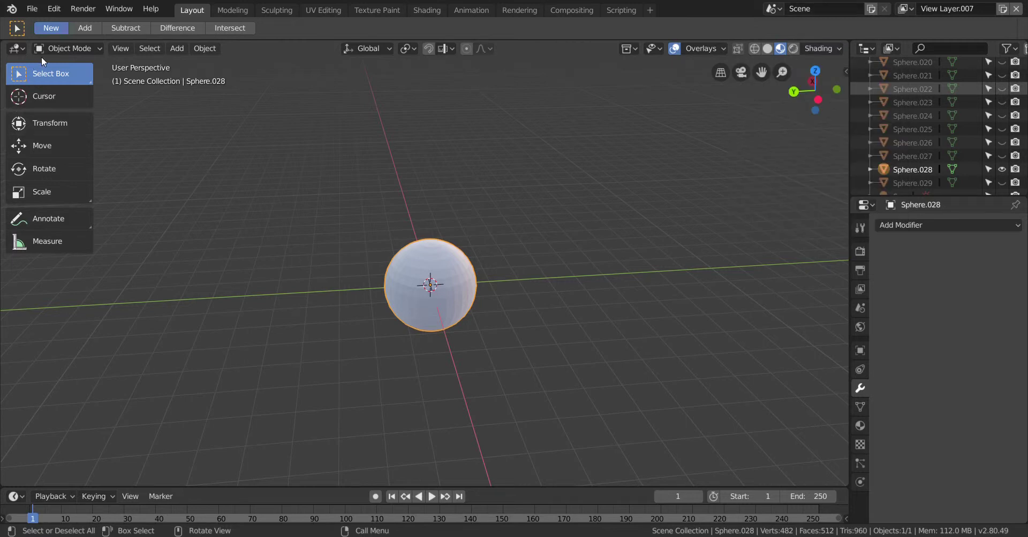
- Put the sphere in Edit Mode and try the second, then the first environment image as the look-dev lighting
left_click(67, 47)
left_click(91, 78)
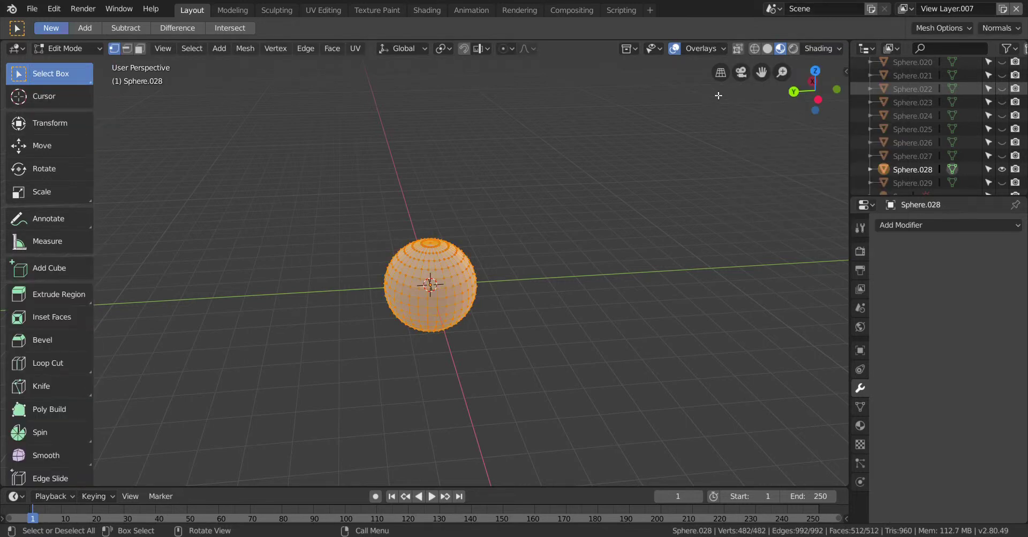
left_click(811, 49)
left_click(808, 135)
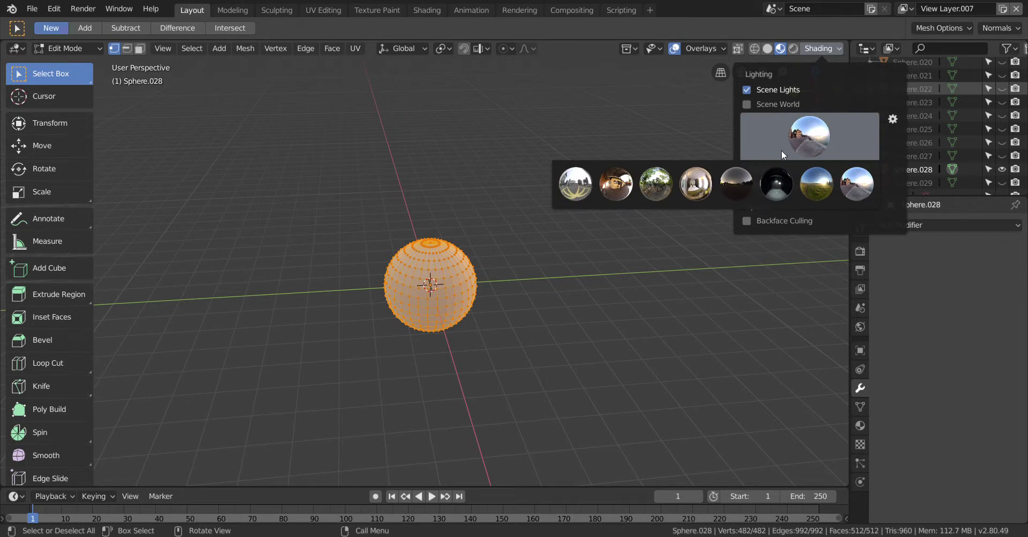
left_click(615, 190)
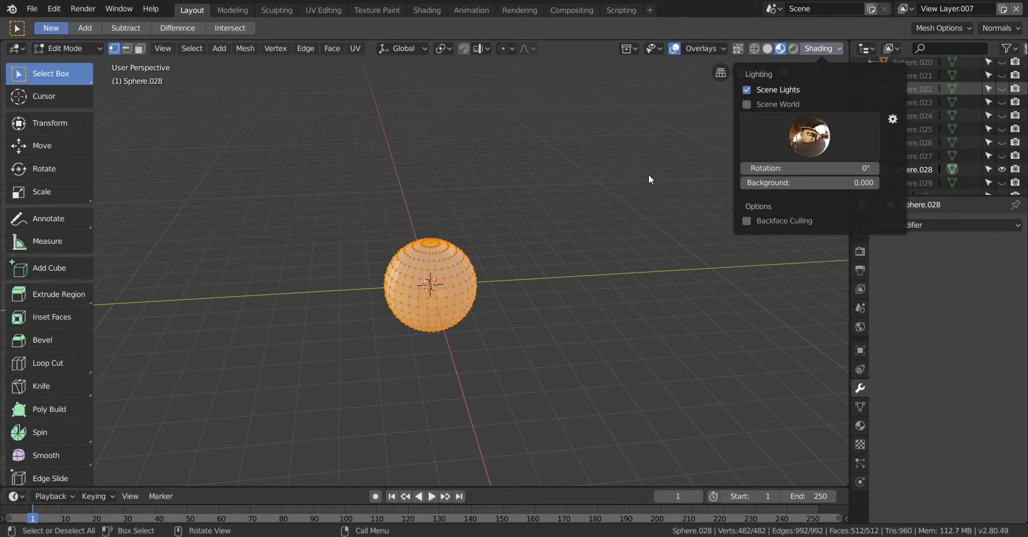
left_click(808, 136)
left_click(585, 182)
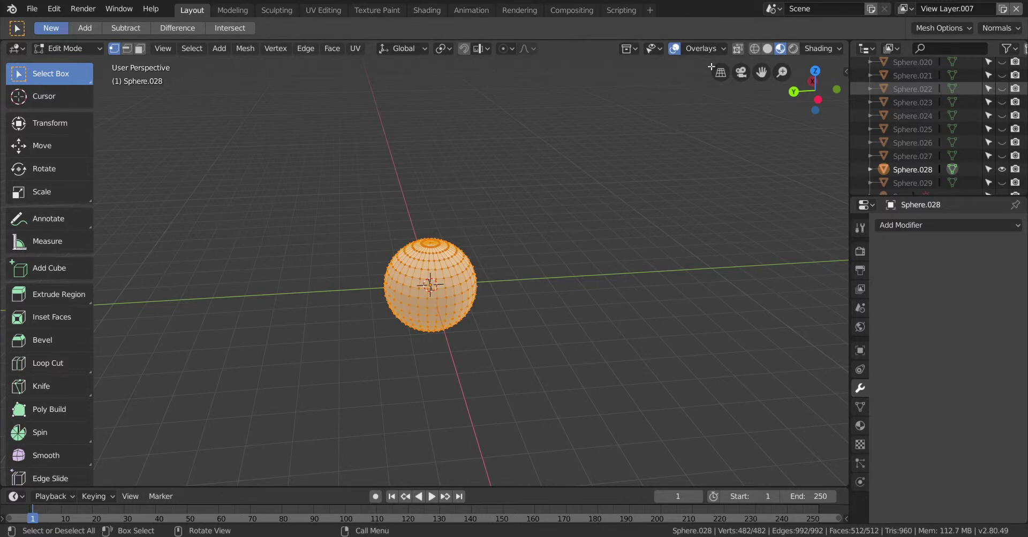
- Change the viewport to solid shading and light it with the red MatCap
left_click(754, 49)
left_click(832, 50)
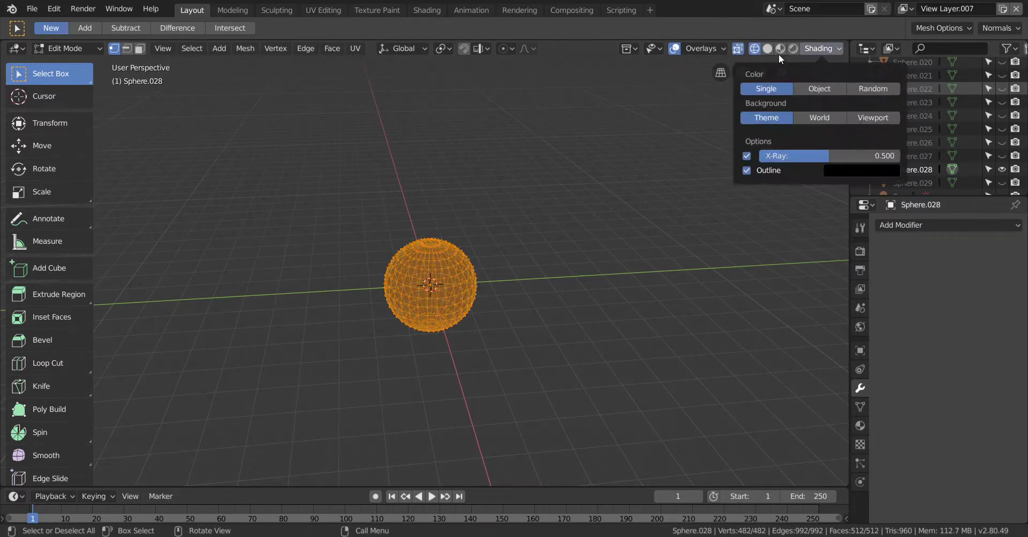
left_click(767, 53)
left_click(823, 53)
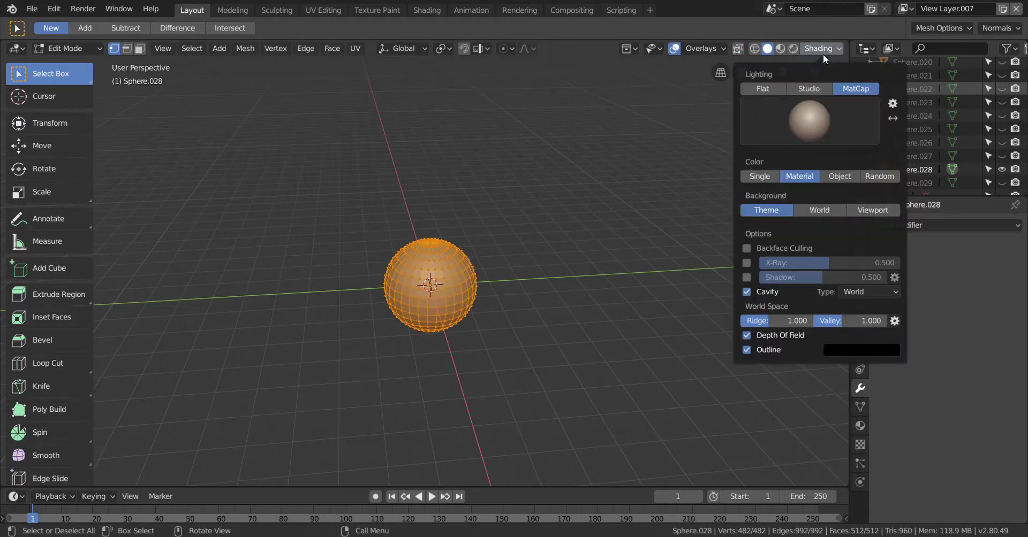
left_click(820, 115)
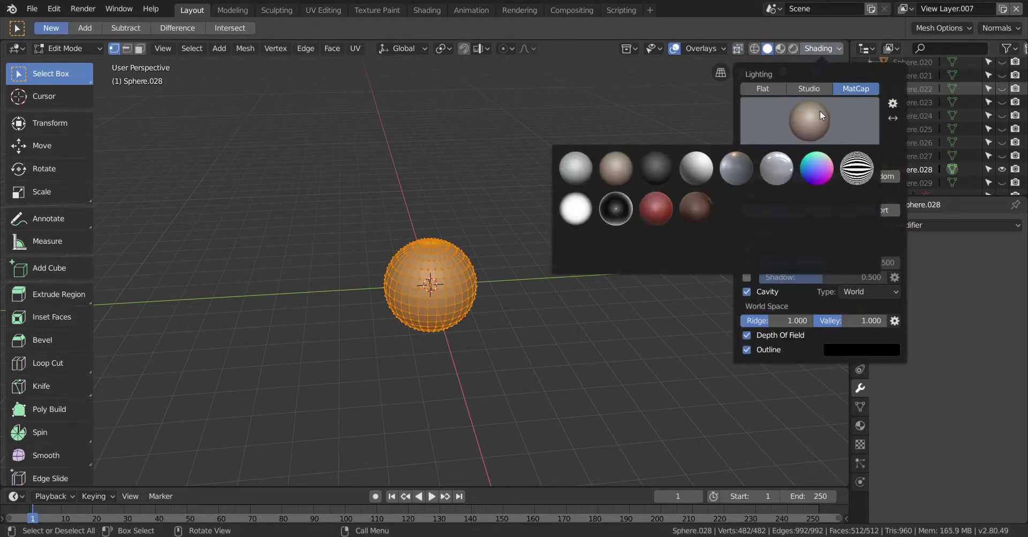
left_click(673, 205)
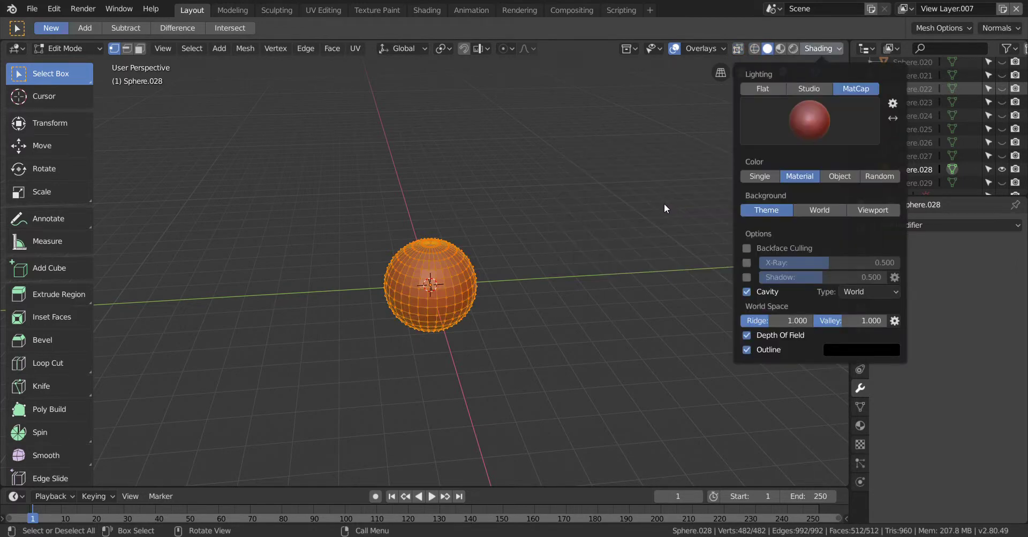
- Return the sphere to Sculpt Mode and dent its front and side using the Draw brush at 169 px radius
left_click(62, 46)
left_click(92, 91)
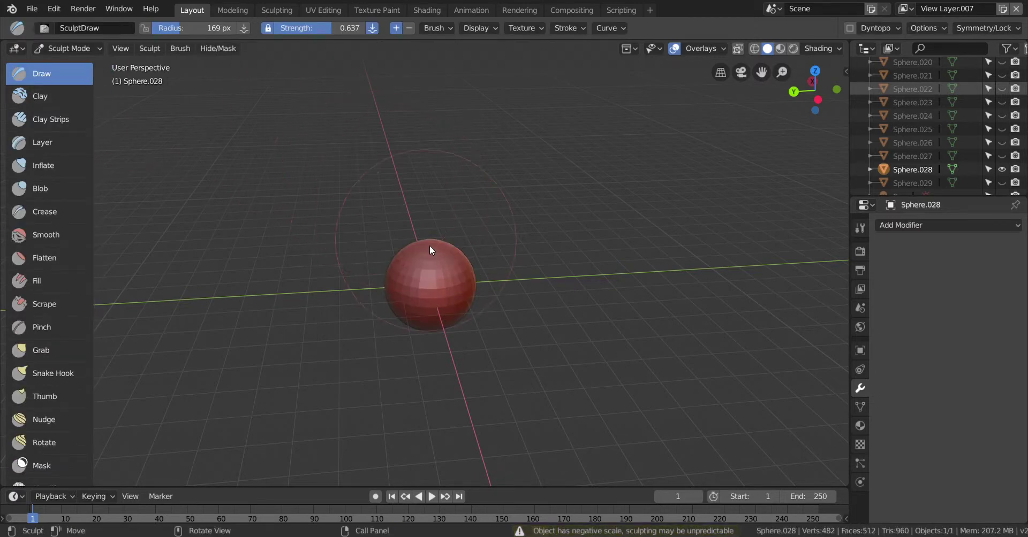
scroll(535, 263, "up", 3)
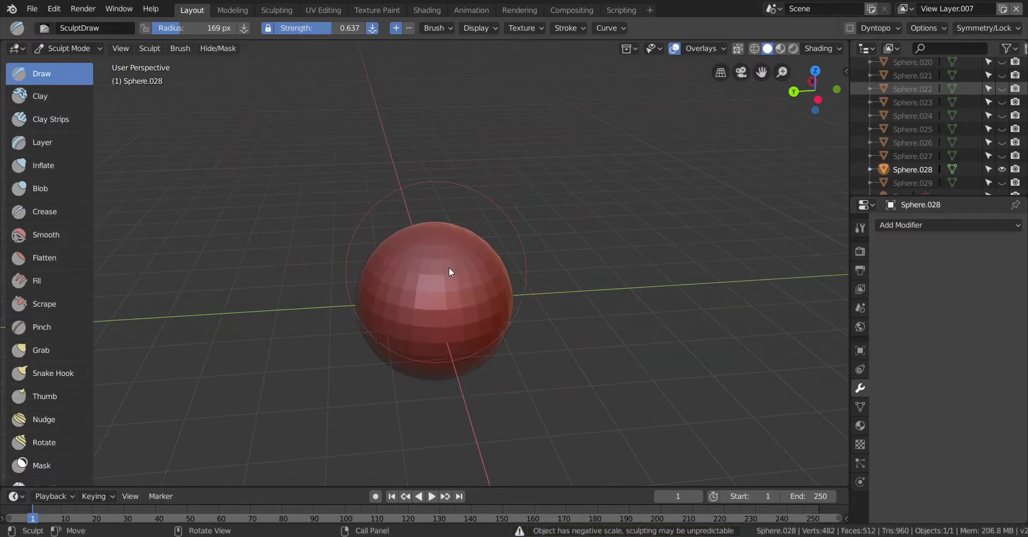
mouse_move(436, 283)
left_mouse_down()
mouse_move(459, 348)
mouse_move(497, 316)
mouse_move(381, 283)
mouse_move(479, 328)
mouse_move(483, 273)
mouse_move(401, 321)
mouse_move(387, 313)
mouse_move(459, 287)
mouse_move(425, 326)
mouse_move(484, 326)
left_mouse_up()
middle_click_drag(611, 301, 609, 302)
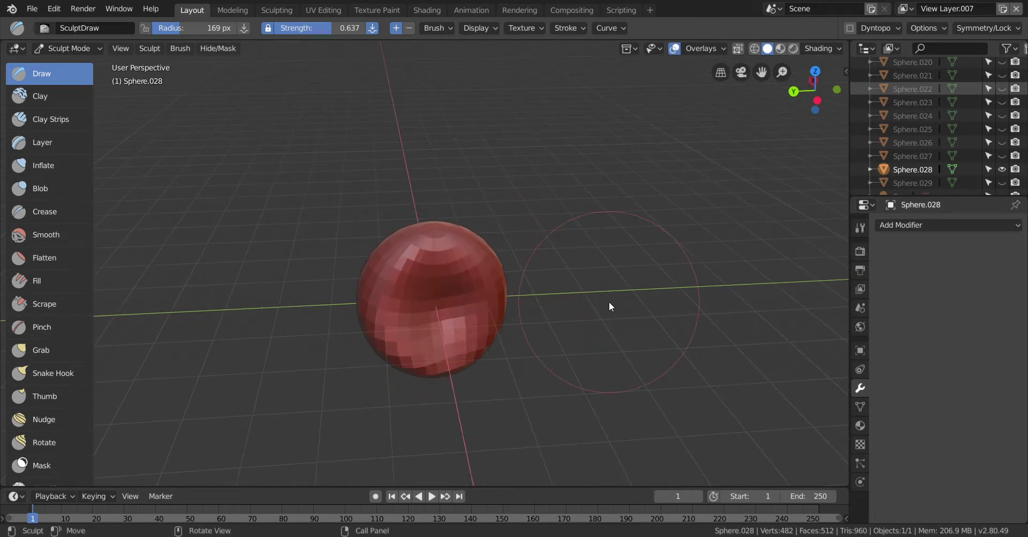
scroll(49, 120, "down", 3)
scroll(69, 124, "up", 3)
mouse_move(566, 194)
middle_mouse_down()
mouse_move(516, 186)
mouse_move(474, 268)
middle_mouse_up()
left_click_drag(475, 268, 419, 319)
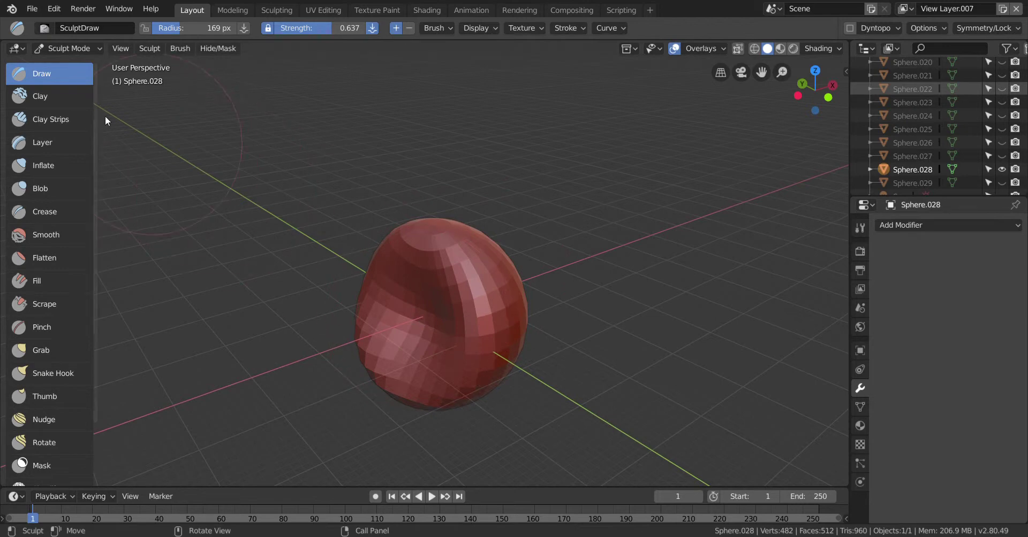
- Push in the lower front of the sphere with another stroke of the 169 px Draw brush
left_click(60, 98)
left_click(63, 73)
mouse_move(364, 300)
left_mouse_down()
mouse_move(407, 282)
mouse_move(374, 354)
mouse_move(385, 332)
mouse_move(400, 374)
mouse_move(446, 344)
mouse_move(466, 313)
left_mouse_up()
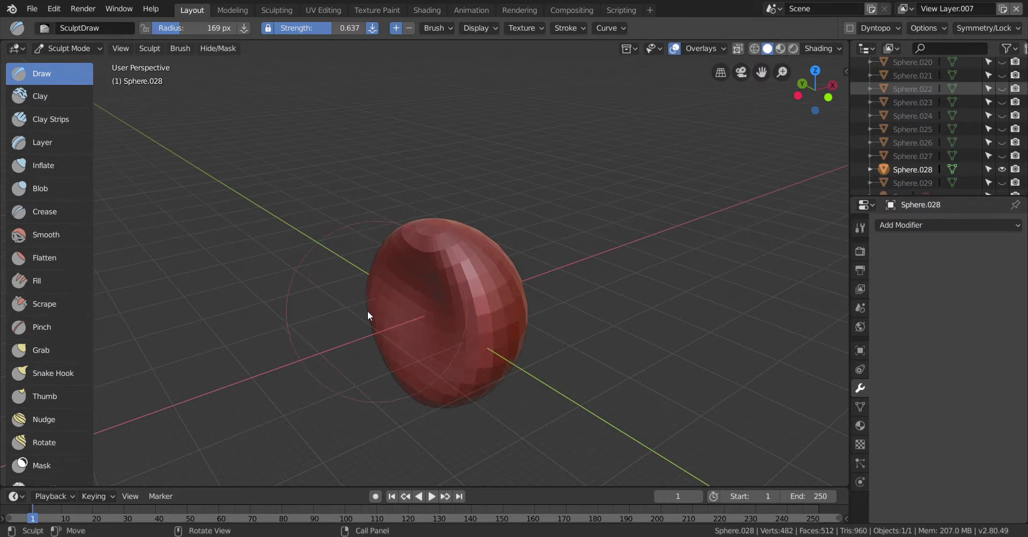
- Reduce the Draw brush radius to 68 px and carve a groove across the front of the sphere
key("f")
left_click(214, 295)
mouse_move(395, 294)
left_mouse_down()
mouse_move(397, 273)
mouse_move(397, 348)
mouse_move(470, 366)
mouse_move(507, 308)
mouse_move(484, 287)
mouse_move(547, 323)
left_mouse_up()
middle_click_drag(548, 318, 557, 300)
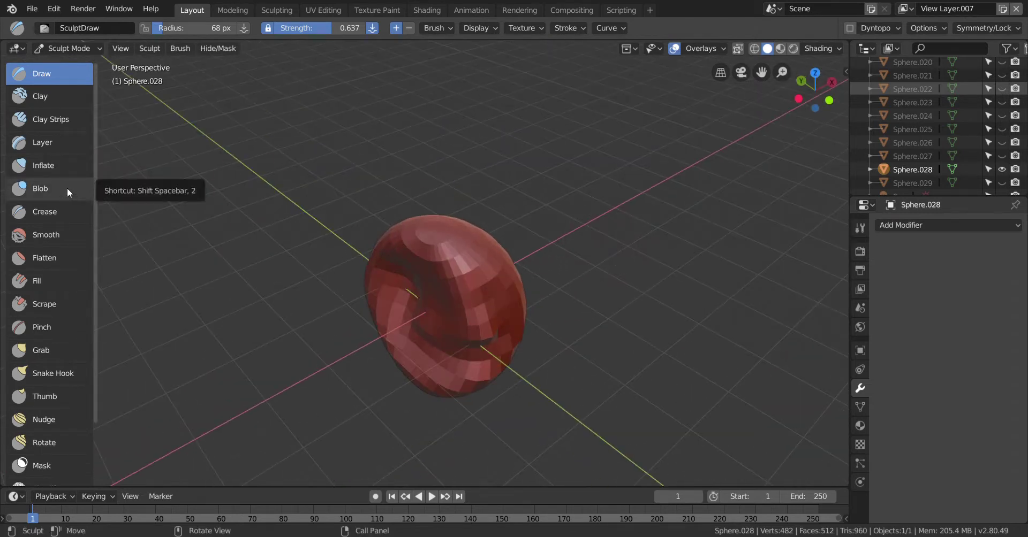
- Even out the carved front with the Smooth brush and work over it again with the 68 px Draw brush
left_click(48, 235)
mouse_move(391, 293)
left_mouse_down()
mouse_move(483, 291)
mouse_move(418, 366)
mouse_move(393, 281)
mouse_move(452, 261)
mouse_move(479, 291)
mouse_move(455, 257)
left_mouse_up()
left_click(40, 75)
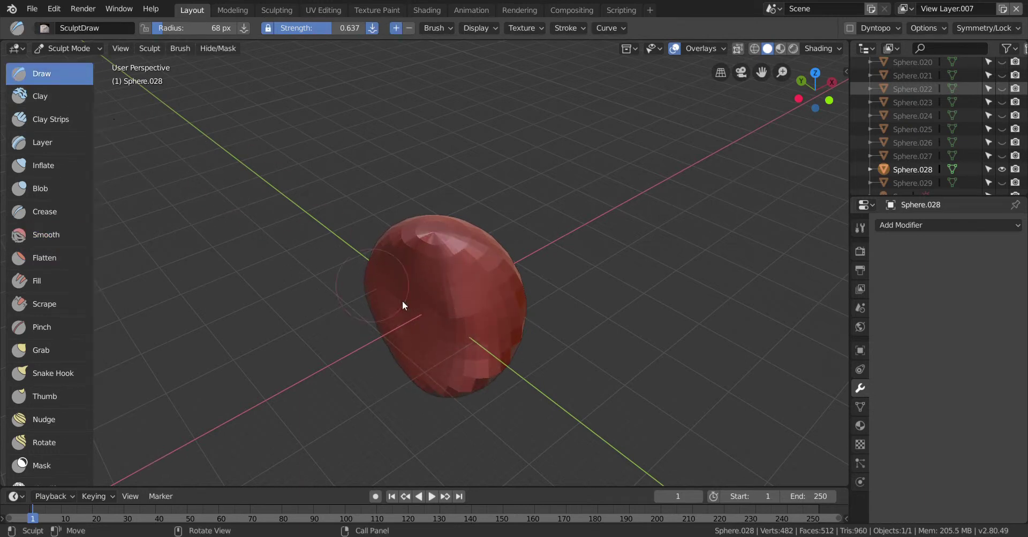
left_click_drag(409, 310, 433, 334)
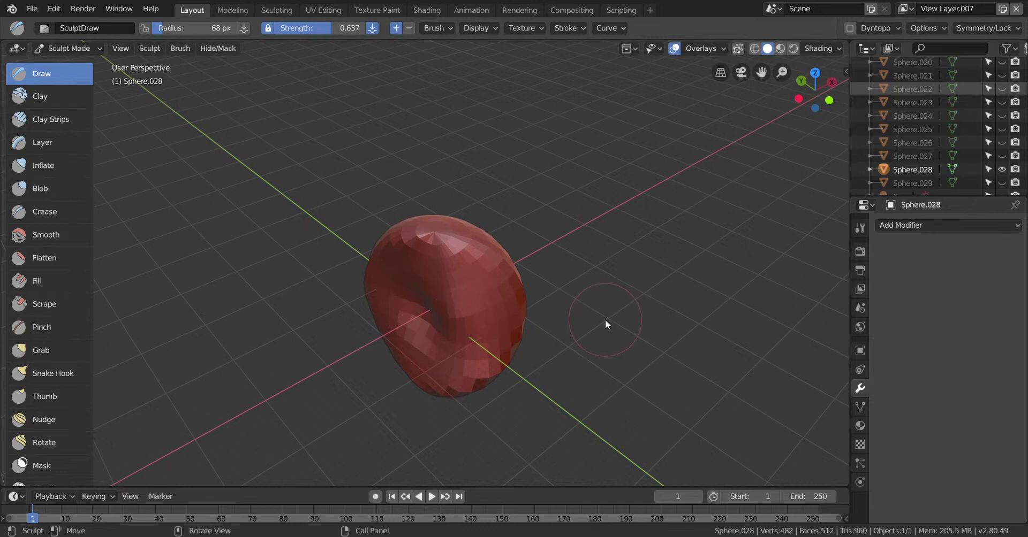
mouse_move(605, 316)
left_mouse_down()
mouse_move(431, 306)
mouse_move(436, 331)
mouse_move(465, 307)
mouse_move(417, 315)
mouse_move(443, 340)
mouse_move(443, 265)
mouse_move(432, 358)
mouse_move(450, 302)
mouse_move(431, 349)
mouse_move(392, 313)
mouse_move(462, 325)
mouse_move(401, 347)
mouse_move(468, 327)
mouse_move(506, 294)
mouse_move(508, 353)
mouse_move(453, 365)
mouse_move(402, 340)
mouse_move(465, 384)
mouse_move(453, 403)
mouse_move(402, 346)
mouse_move(387, 257)
mouse_move(458, 224)
mouse_move(511, 285)
mouse_move(463, 385)
mouse_move(393, 341)
mouse_move(436, 229)
mouse_move(538, 338)
mouse_move(403, 321)
left_mouse_up()
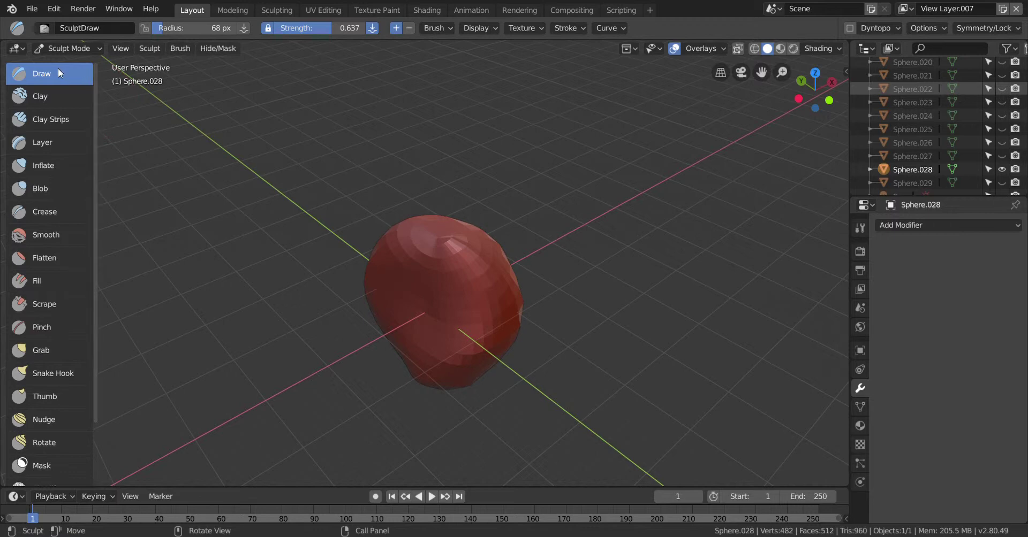
- Display the sphere as a wireframe and draw sculpting strokes across its front and lower edge
left_click(752, 51)
left_click_drag(504, 258, 453, 285)
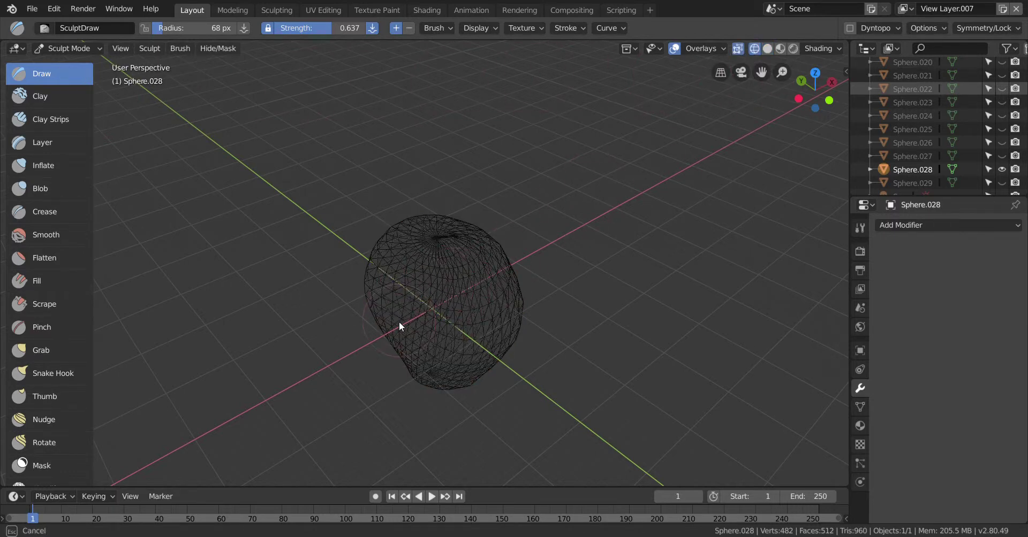
left_click_drag(423, 381, 383, 340)
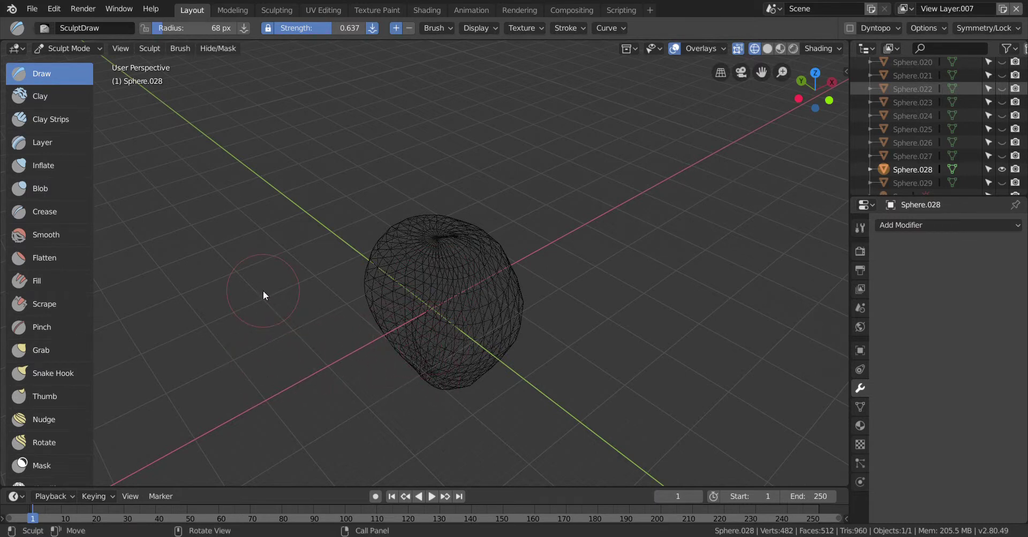
- Return the viewport to solid shading and draw a short stroke near the top of the sphere
left_click(768, 48)
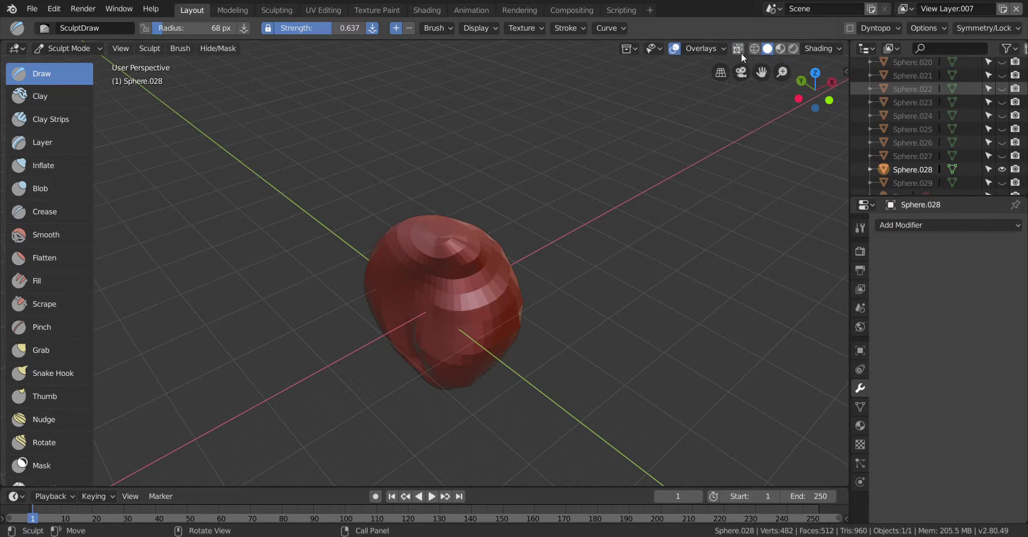
left_click(672, 49)
left_click(673, 50)
mouse_move(467, 246)
left_mouse_down()
mouse_move(449, 281)
mouse_move(469, 287)
left_mouse_up()
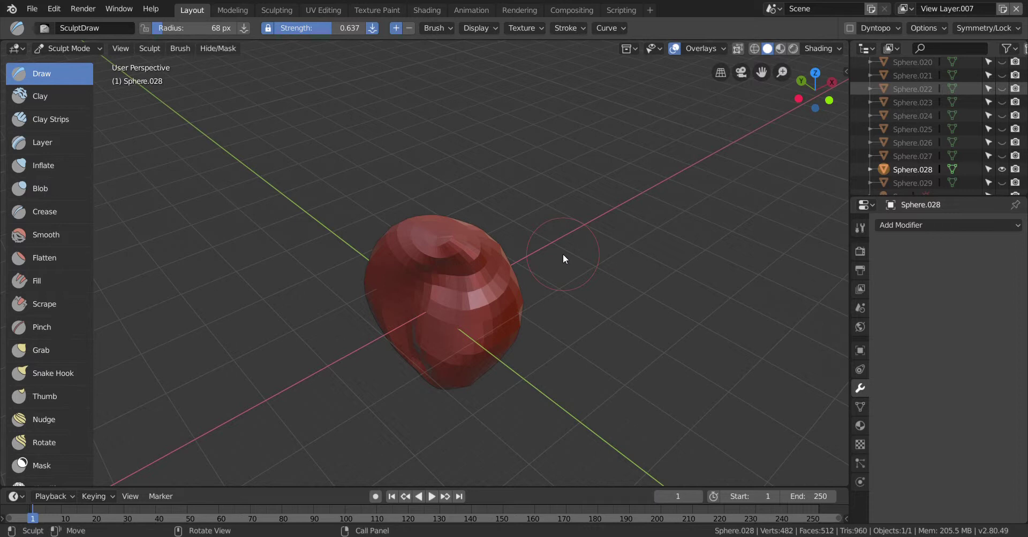
- Adjust the Draw brush's texture angle and carve another stroke down the front of the sphere
key("ctrl+f")
key("Escape")
key("ctrl+f")
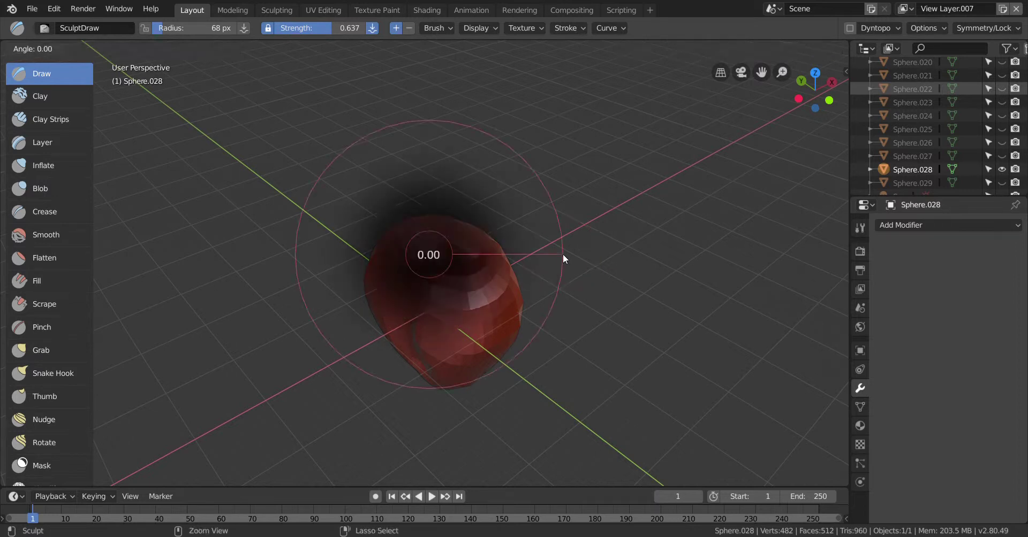
left_click(515, 193)
mouse_move(432, 271)
left_mouse_down()
mouse_move(433, 344)
mouse_move(476, 370)
left_mouse_up()
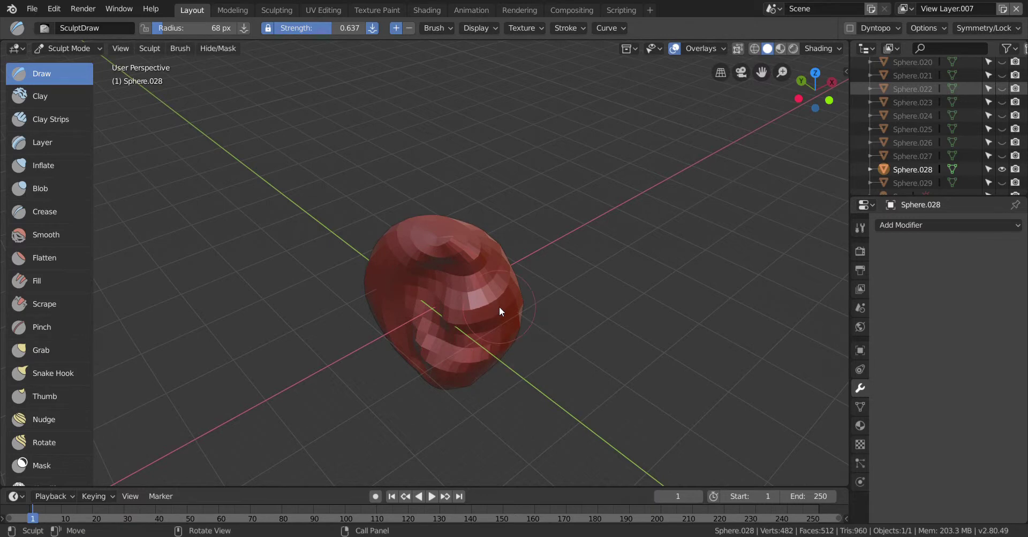
- Start a new General file, and reopen the sword-in-stone scene from the recent files in its place
left_click(32, 9)
mouse_move(34, 25)
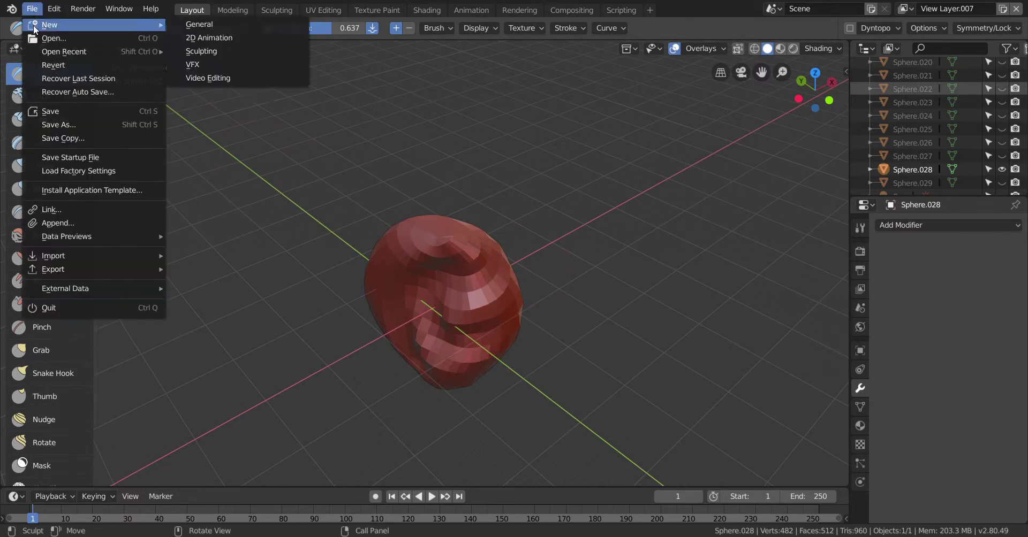
left_click(236, 24)
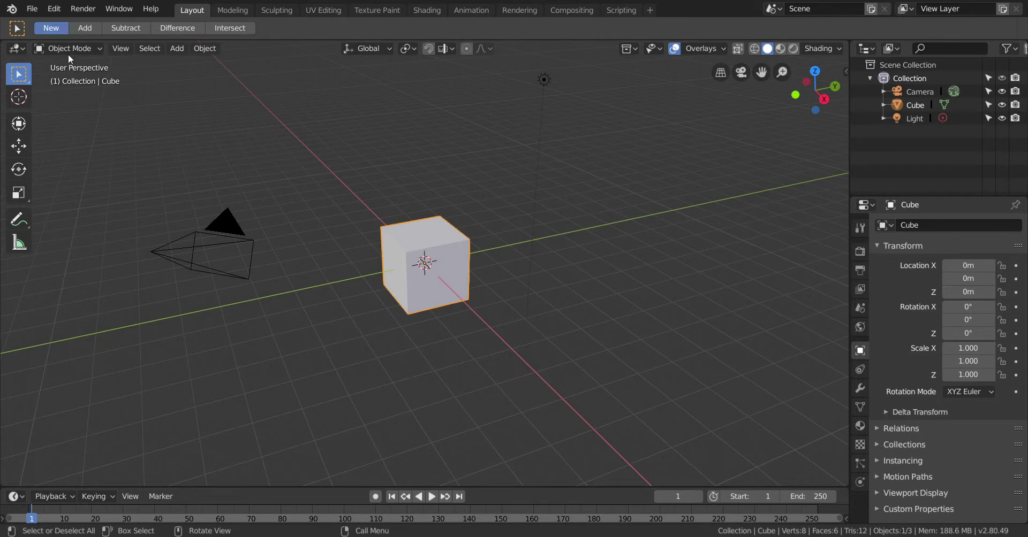
left_click(31, 11)
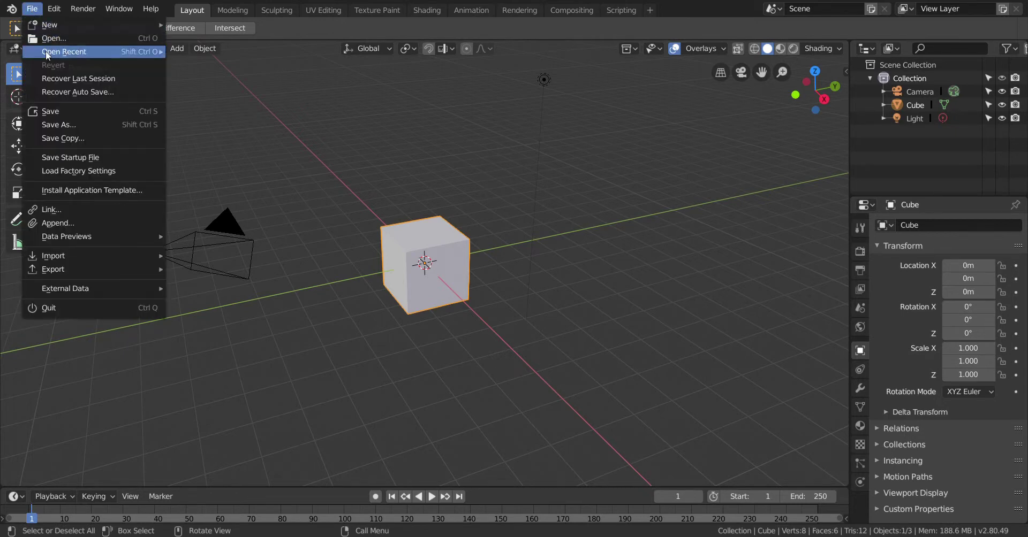
mouse_move(133, 53)
left_click(219, 57)
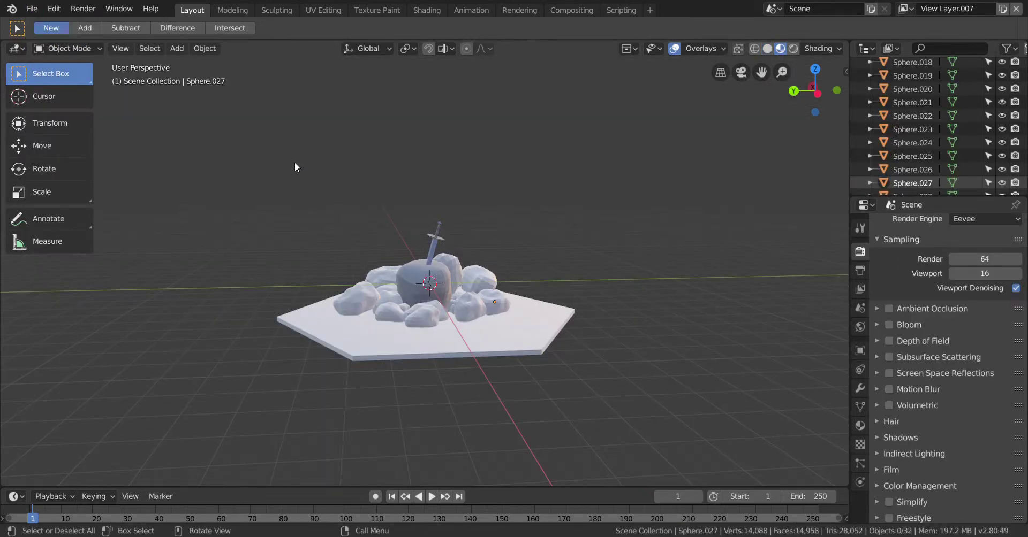
key("a")
left_click(1000, 142)
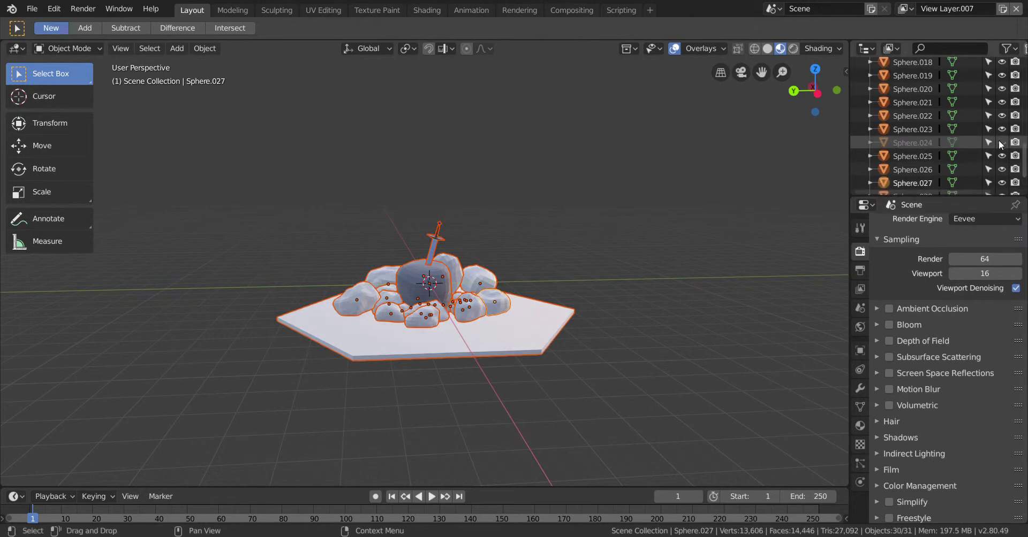
left_click(1000, 142)
left_click(1005, 49)
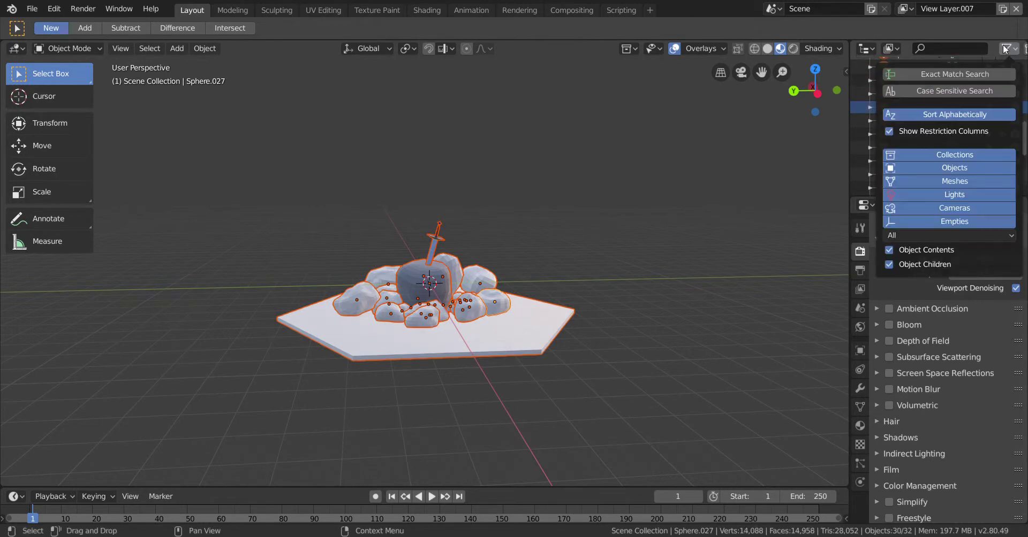
left_click(1005, 48)
- Hide the camera, the cylinder objects and the rocks from Sphere through Sphere.006 in the viewport
scroll(1003, 75, "up", 5)
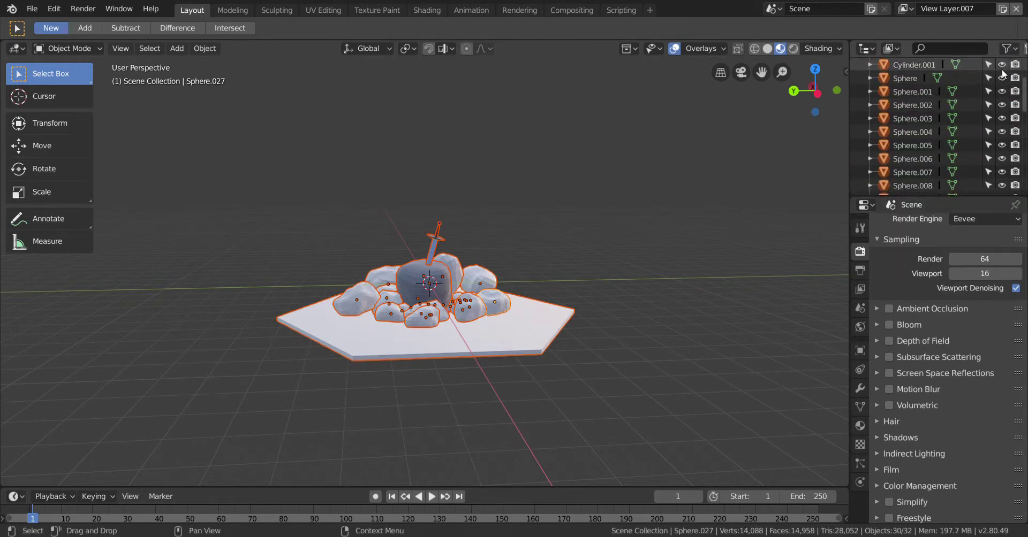
left_click_drag(1002, 67, 1004, 181)
scroll(1006, 161, "down", 3)
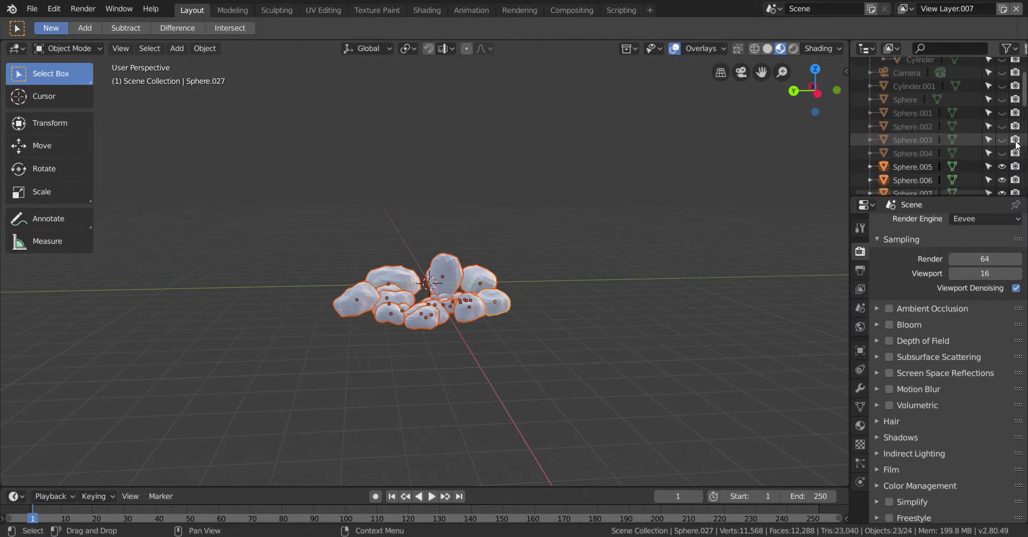
left_click(1001, 102)
left_click(1001, 116)
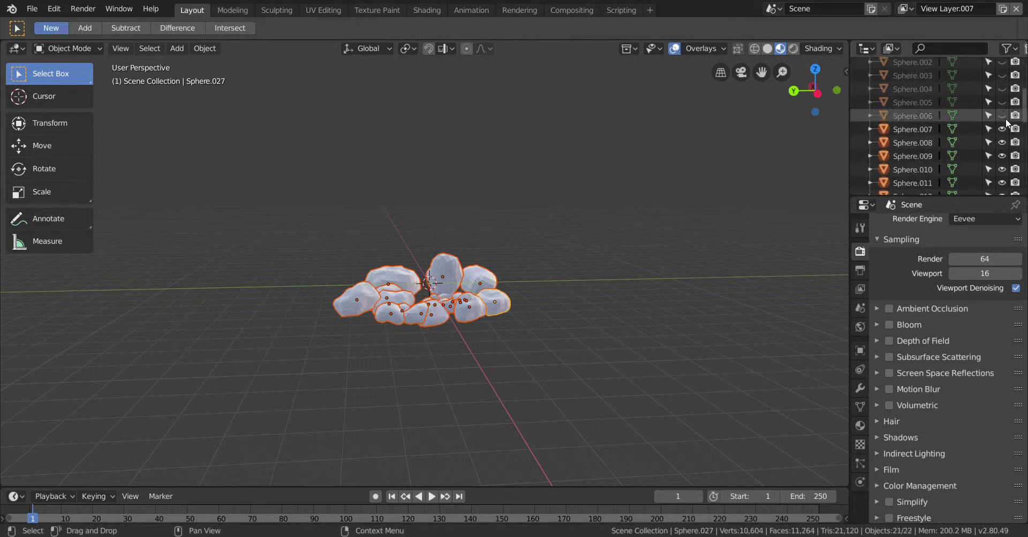
- Hide the rocks Sphere.007 through Sphere.011 in the viewport
left_click(1002, 142)
left_click(1002, 129)
left_click(1002, 156)
left_click(1003, 170)
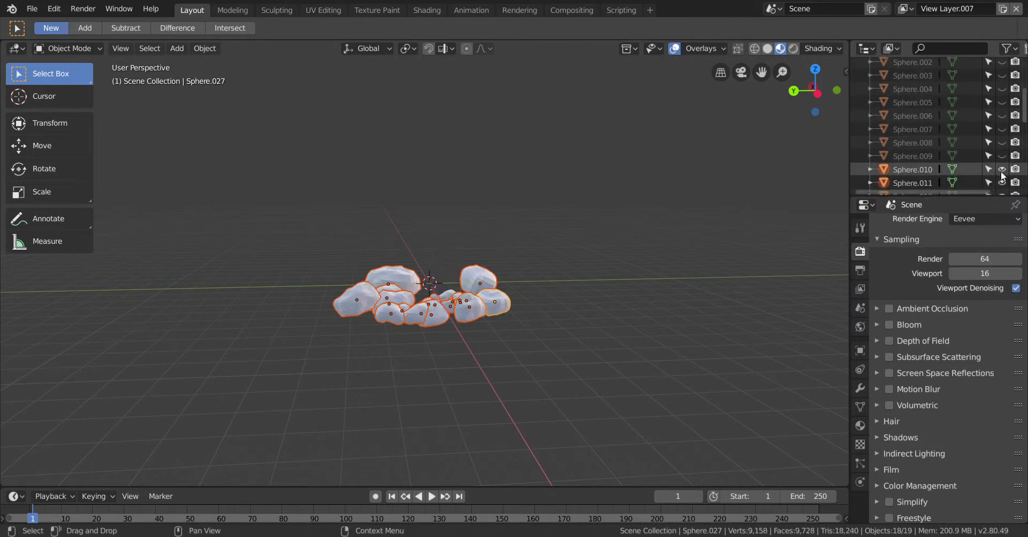
left_click(1003, 183)
left_click(1003, 181)
scroll(1003, 161, "down", 5)
- Hide the rocks Sphere.012 through Sphere.017 in the viewport
left_click(1002, 132)
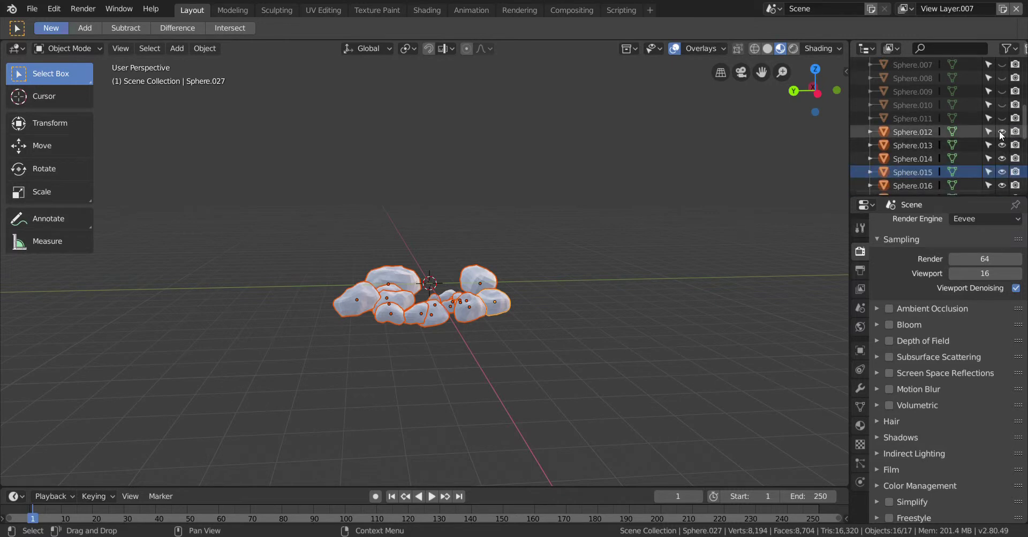
left_click(1002, 150)
left_click(1004, 156)
left_click(1003, 172)
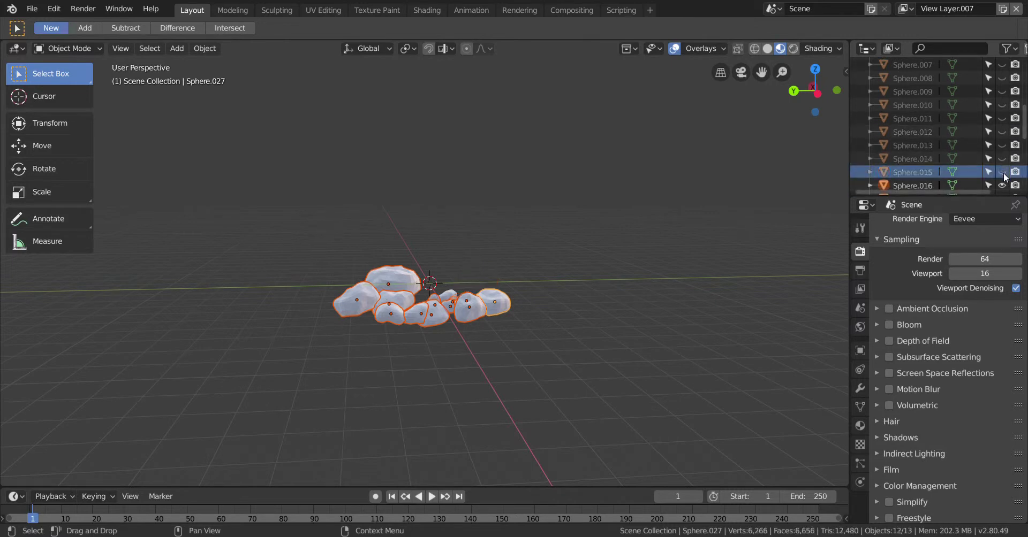
left_click(1004, 186)
scroll(1003, 177, "down", 5)
left_click(1001, 136)
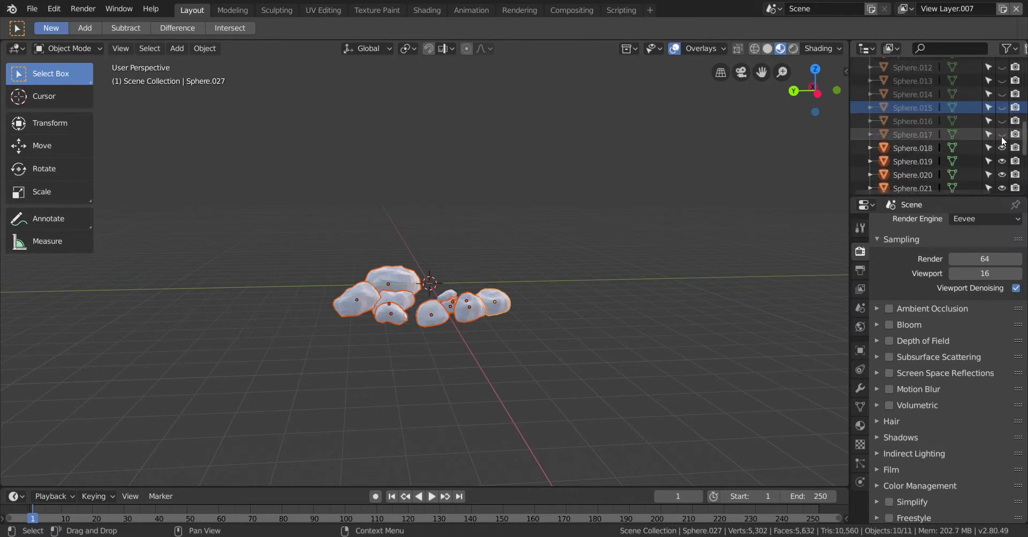
- Hide the rocks Sphere.018 through Sphere.024 in the viewport
left_click(1003, 150)
left_click(1002, 161)
left_click(1002, 175)
left_click(1002, 187)
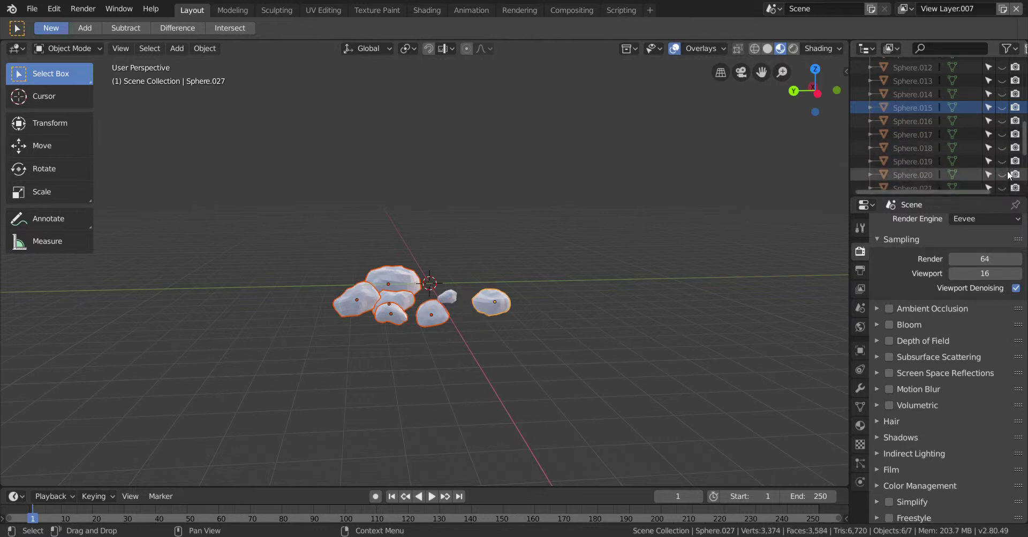
scroll(1000, 177, "down", 3)
left_click(998, 158)
left_click(1001, 172)
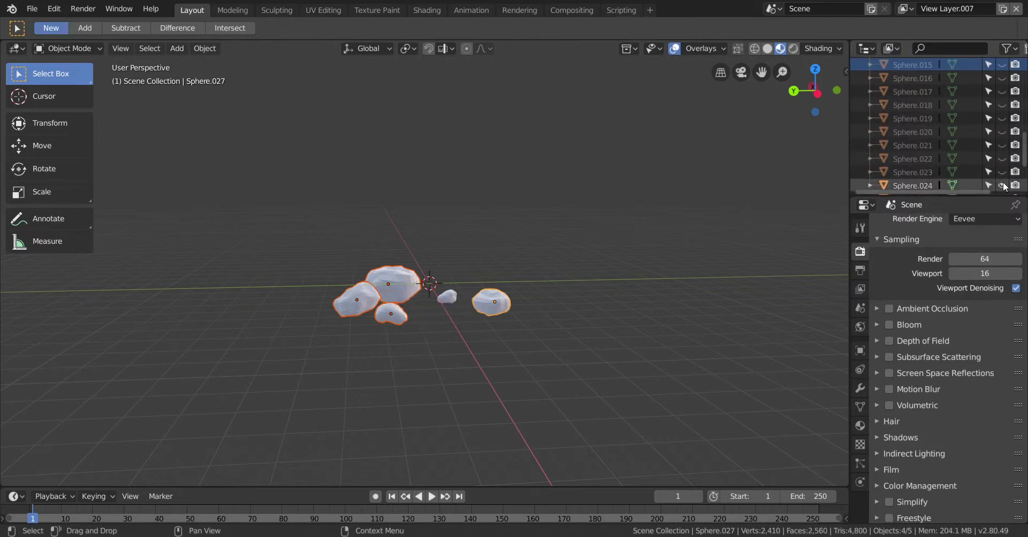
left_click(1001, 185)
- Hide the remaining rocks Sphere.025, Sphere.026, Sphere.027 and Sphere.029 to empty the viewport
scroll(1012, 161, "down", 2)
scroll(1014, 144, "down", 3)
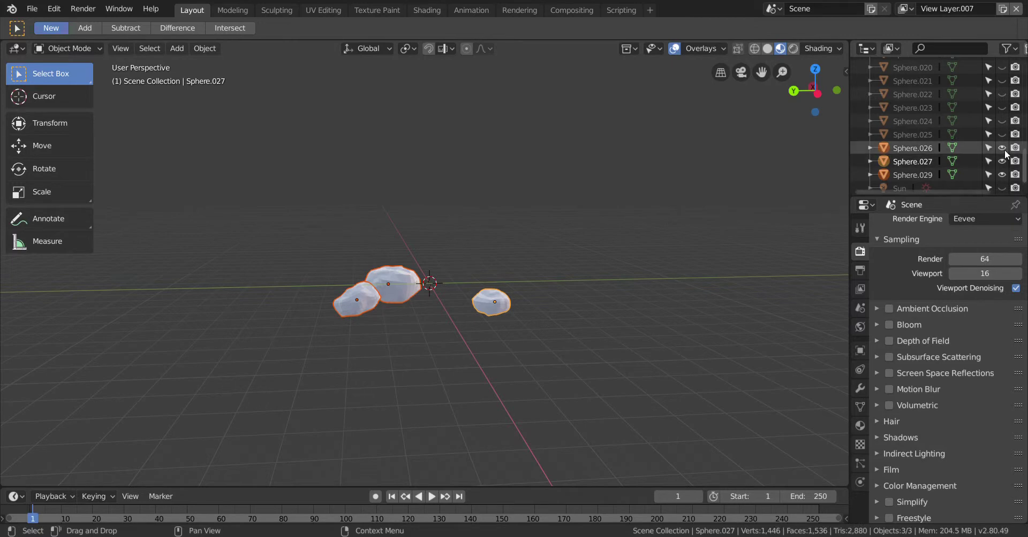
left_click(1003, 148)
left_click(1003, 161)
left_click(1003, 174)
scroll(1006, 163, "down", 1)
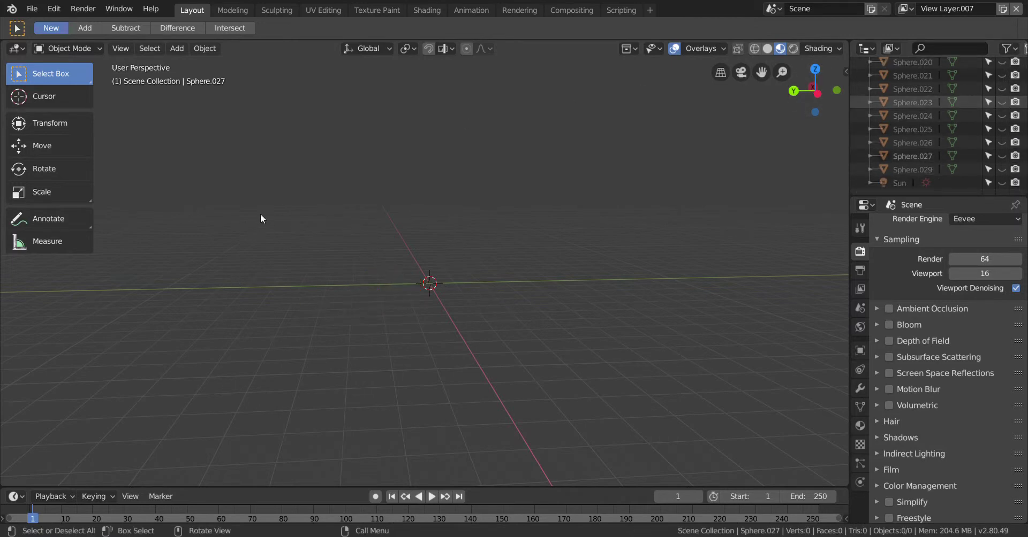
- Add a UV sphere with 32 segments and 16 rings at the origin and scale it uniformly by about -22
key("shift+a")
mouse_move(261, 210)
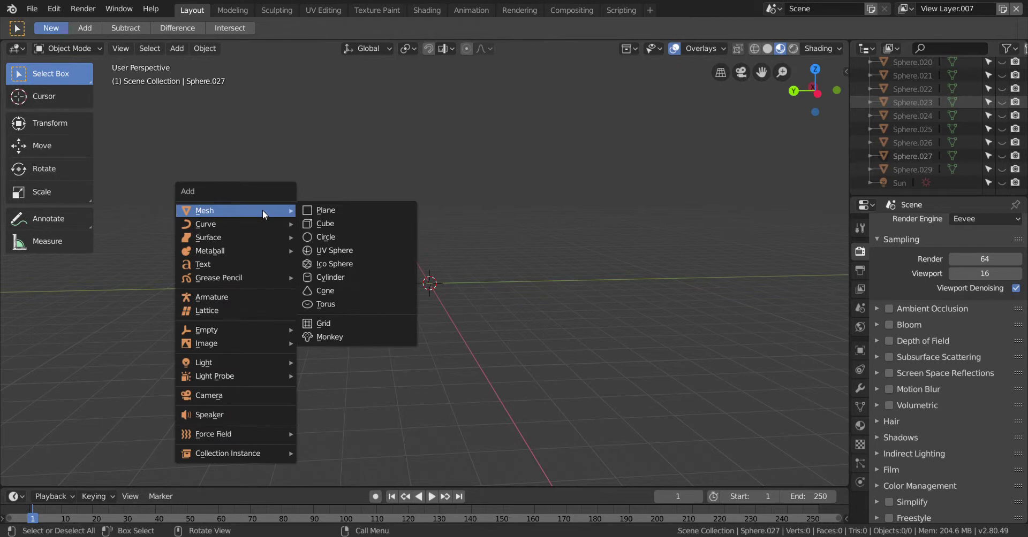
left_click(384, 253)
key("s")
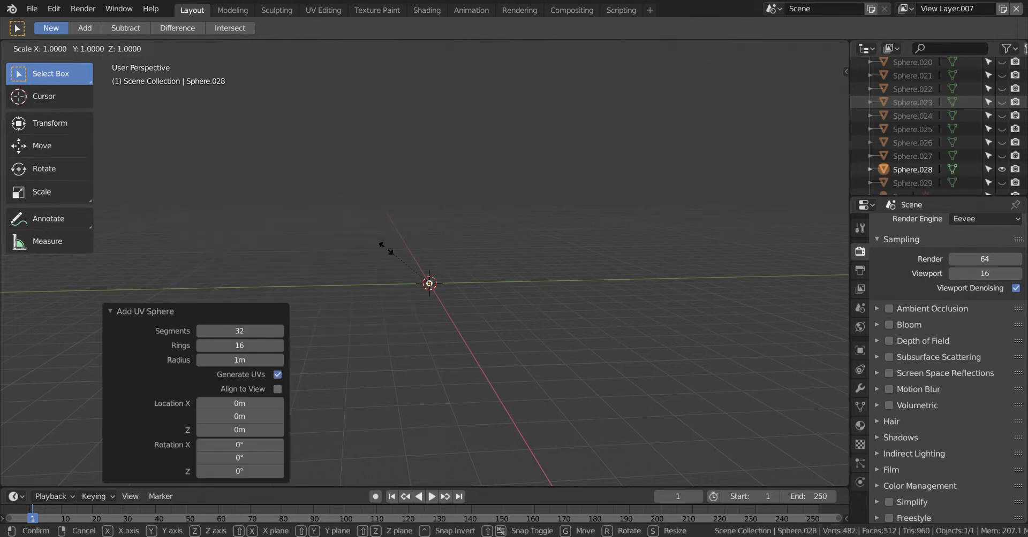
left_click(803, 271)
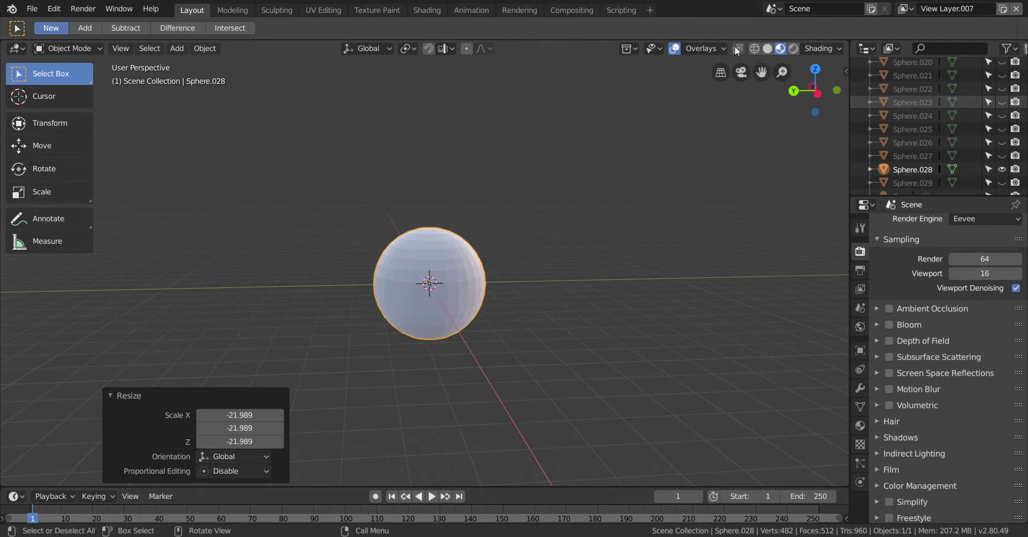
- Set the viewport to solid shading and choose the red MatCap for its lighting
left_click(767, 48)
left_click(818, 49)
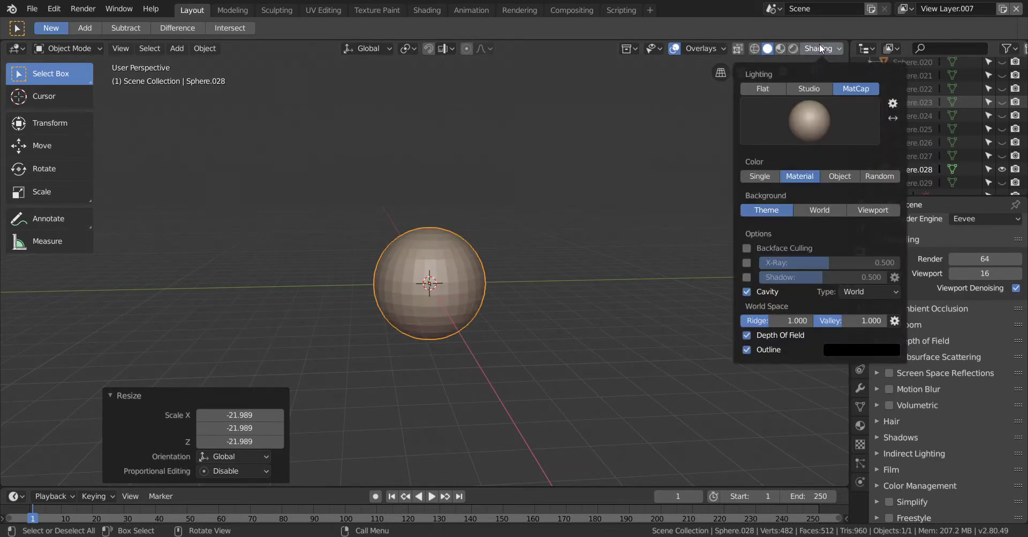
left_click(803, 115)
left_click(667, 207)
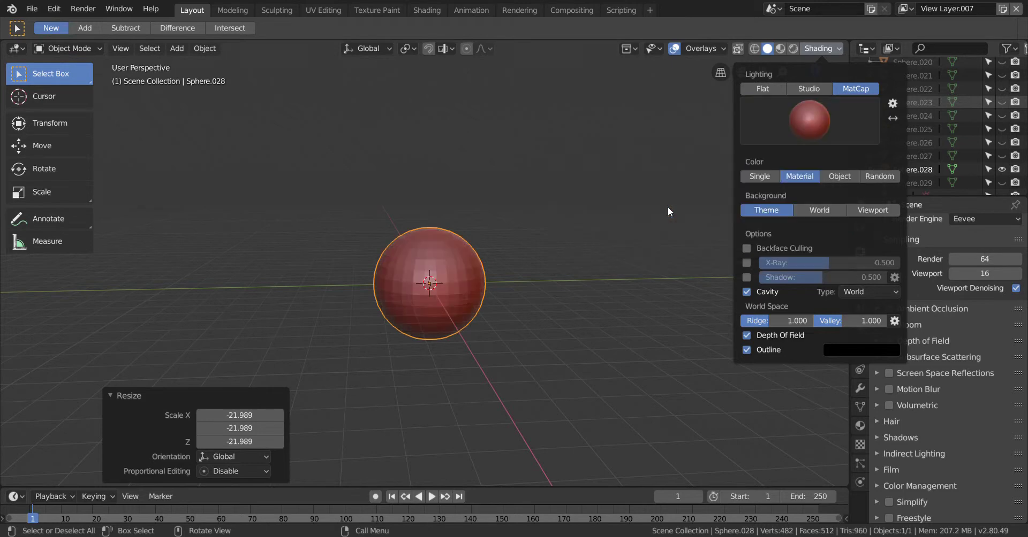
- Enter Sculpt Mode and draw a diagonal stroke across the front of the sphere with the Draw brush
left_click(72, 44)
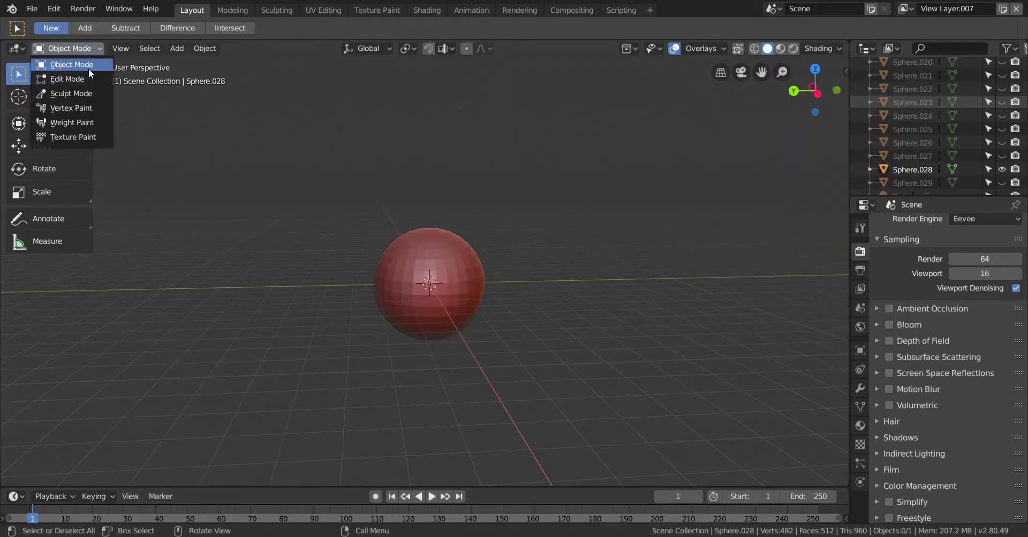
left_click(101, 95)
mouse_move(395, 268)
left_mouse_down()
mouse_move(407, 299)
mouse_move(481, 329)
left_mouse_up()
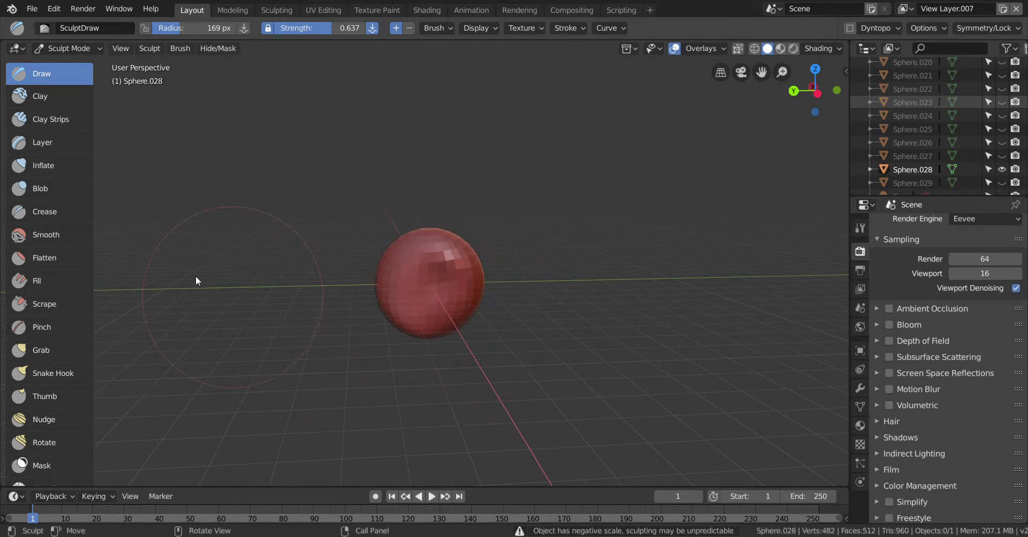
- Select the Clay brush briefly, return to the Draw brush and sculpt the sphere's lower side from a higher viewpoint
left_click(42, 97)
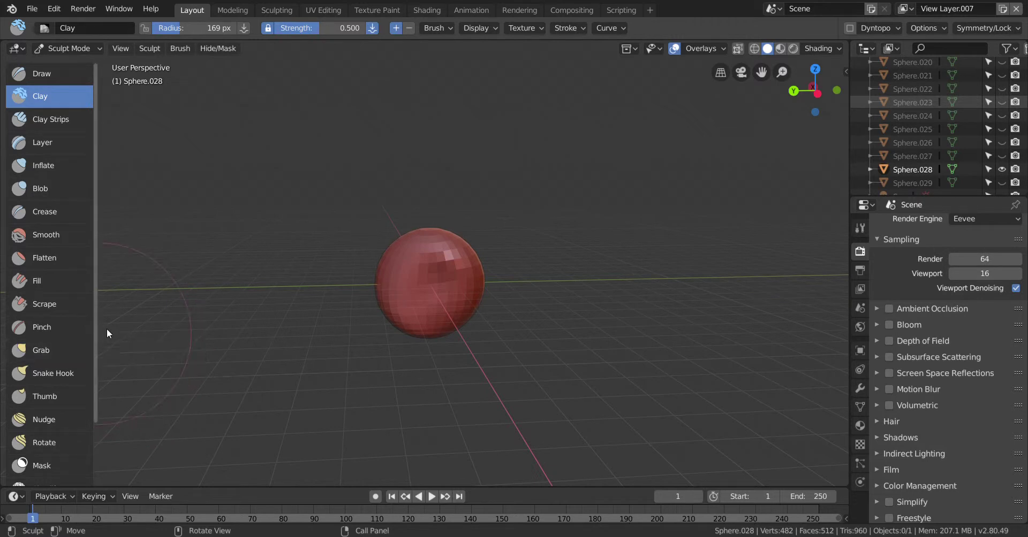
mouse_move(125, 310)
middle_mouse_down()
mouse_move(160, 281)
mouse_move(185, 312)
mouse_move(259, 306)
mouse_move(270, 279)
mouse_move(263, 269)
mouse_move(149, 282)
mouse_move(173, 314)
middle_mouse_up()
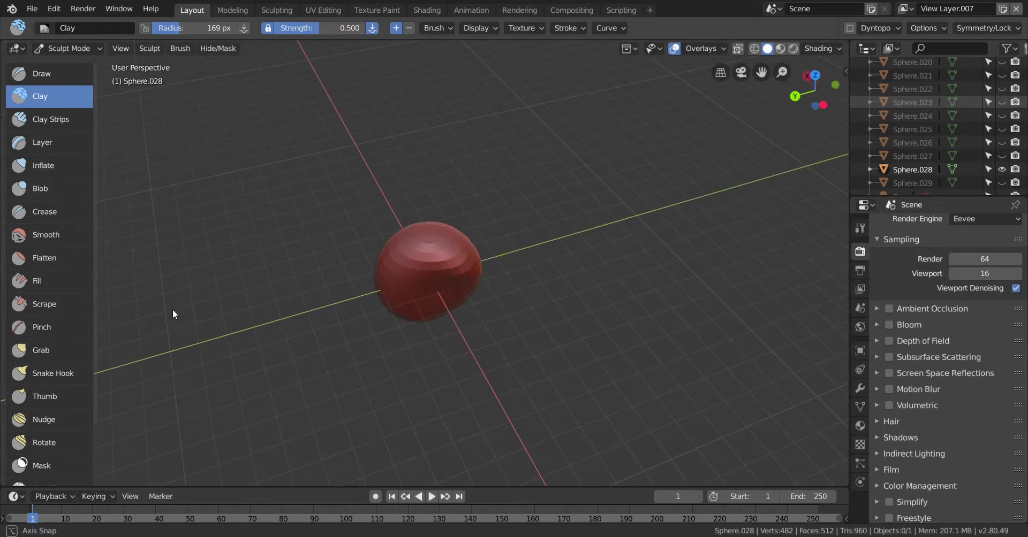
left_click(68, 76)
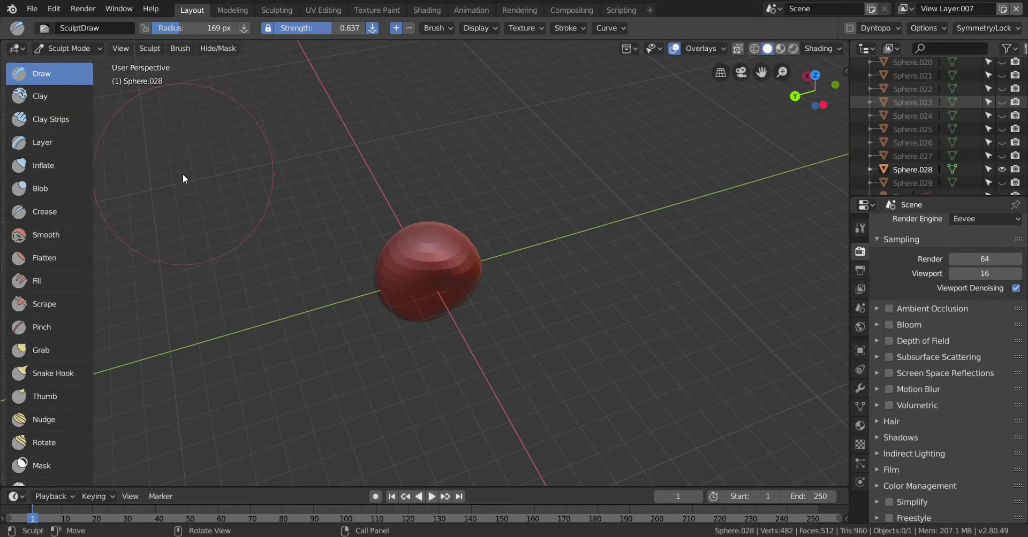
key("f")
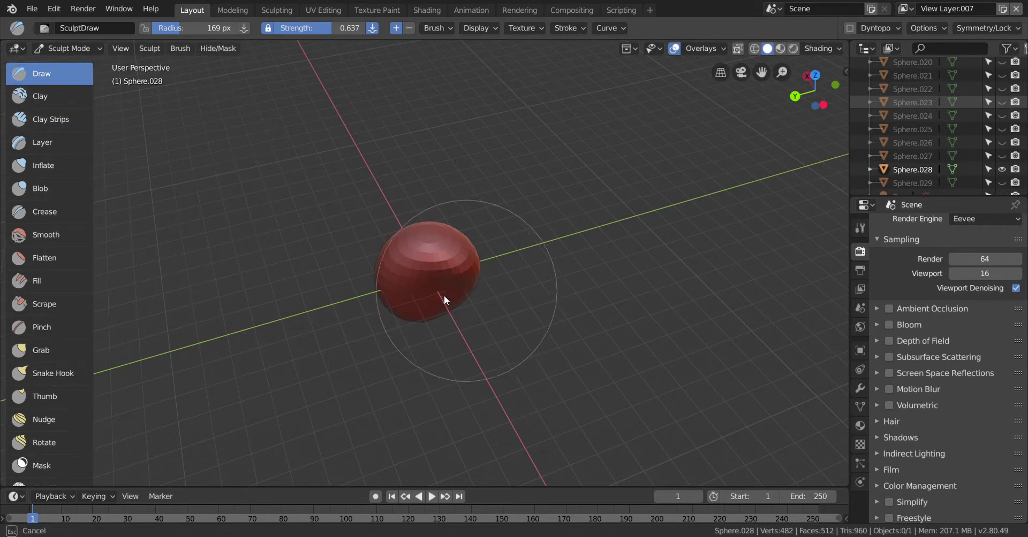
key("Escape")
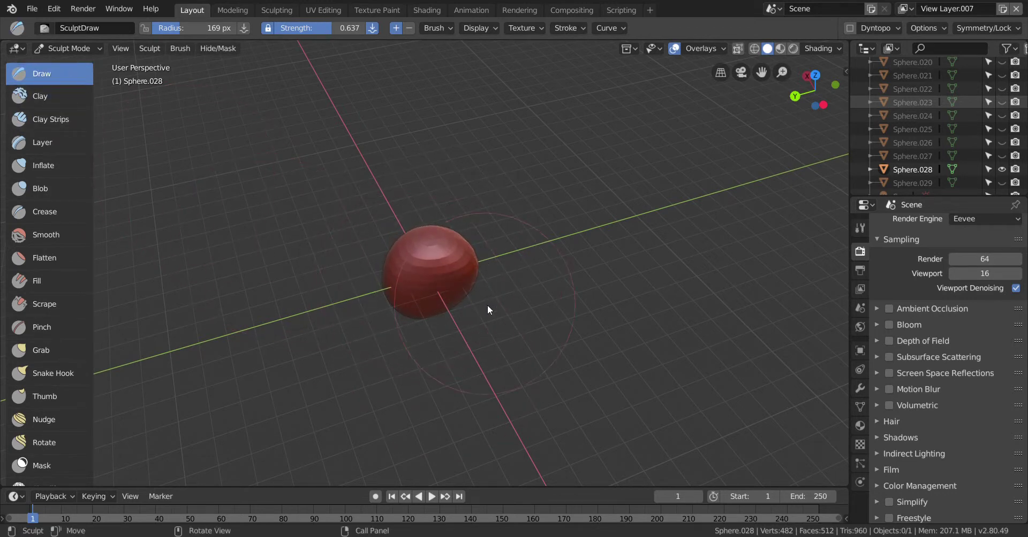
left_click_drag(488, 305, 526, 360)
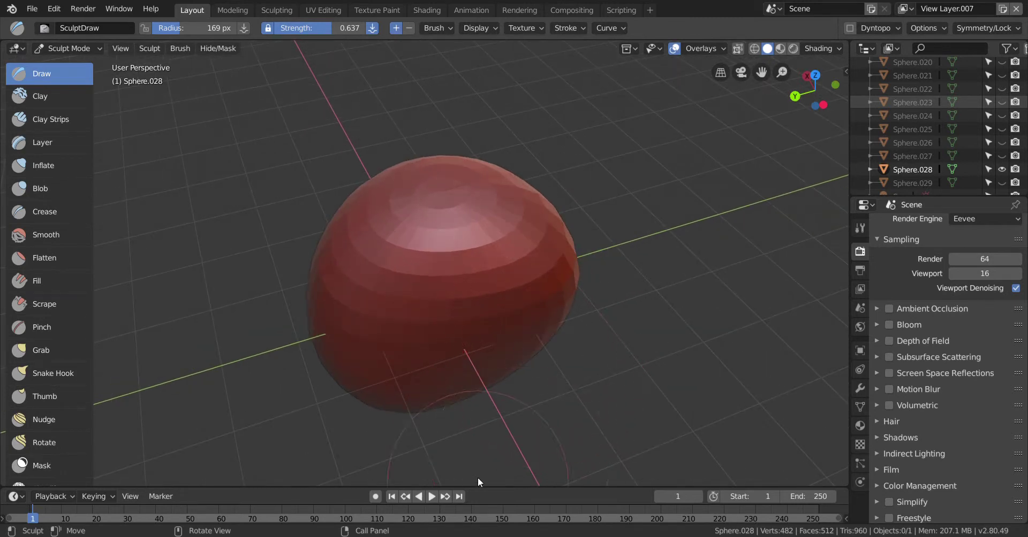
- Set the Draw brush's direction to subtract and carve strokes over the top and side of the sphere
left_click(316, 28)
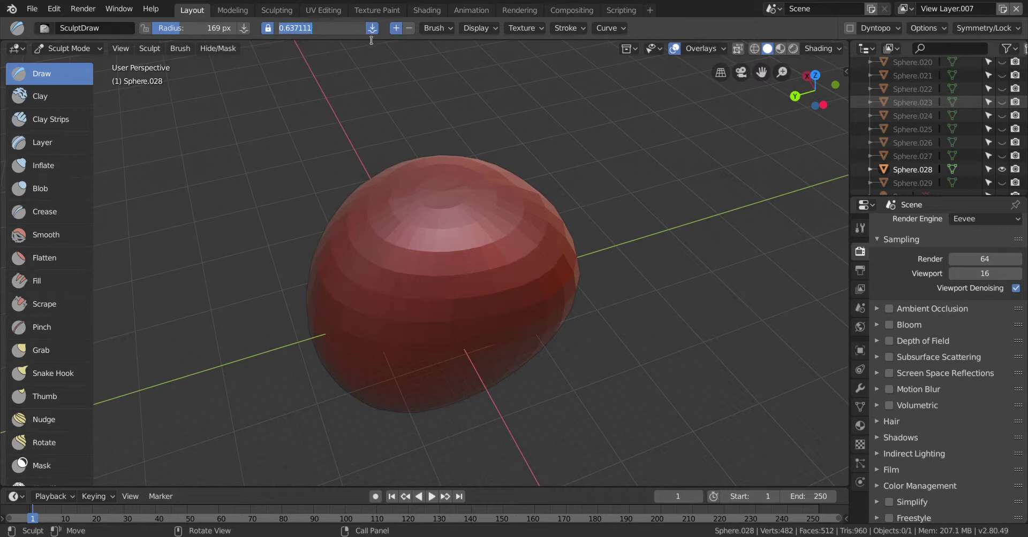
left_click(402, 31)
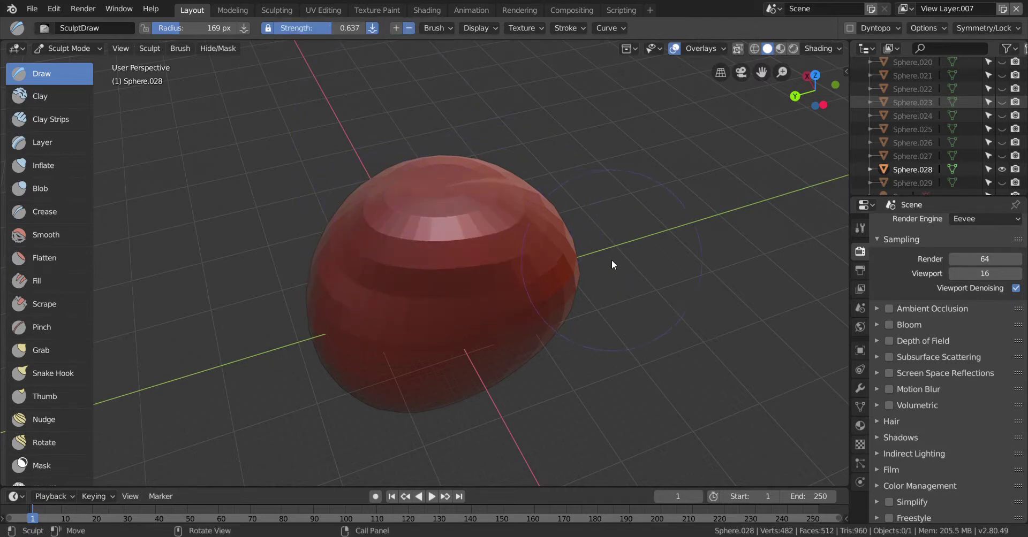
mouse_move(611, 259)
middle_mouse_down()
mouse_move(586, 244)
mouse_move(484, 234)
middle_mouse_up()
mouse_move(484, 234)
left_mouse_down()
mouse_move(422, 269)
mouse_move(382, 309)
mouse_move(367, 344)
left_mouse_up()
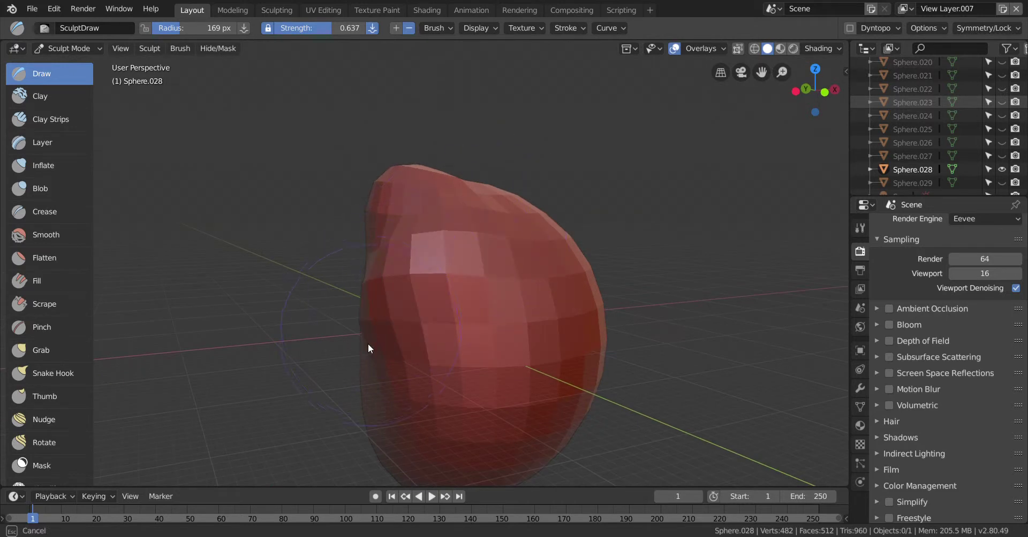
left_click_drag(349, 282, 392, 49)
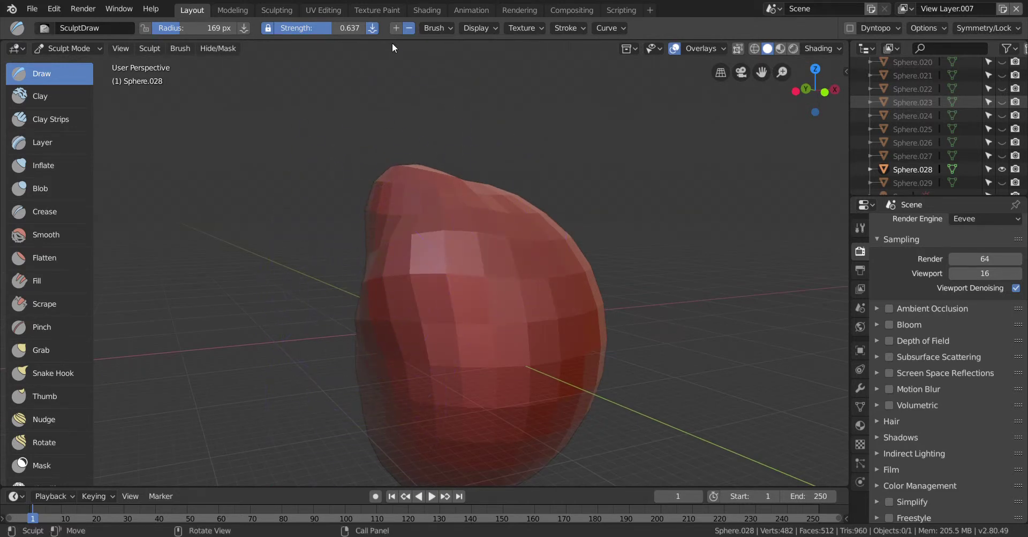
left_click(354, 28)
left_click(329, 30)
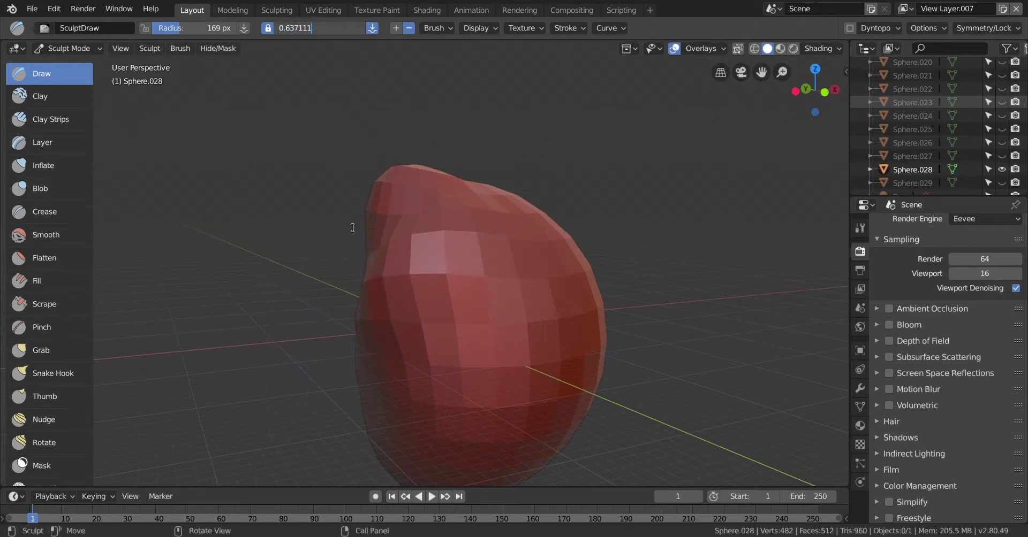
key("Return")
- Sculpt strokes over the rock's front face with the Draw brush, switching its direction between add and subtract
scroll(447, 377, "down", 5)
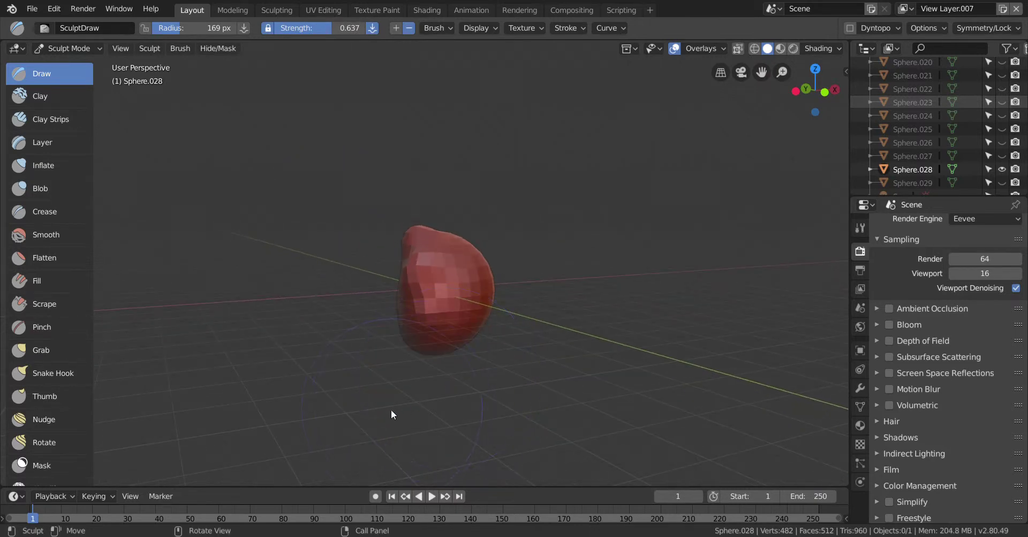
middle_click_drag(391, 410, 428, 413)
mouse_move(409, 280)
left_mouse_down()
mouse_move(435, 291)
mouse_move(423, 285)
mouse_move(390, 61)
left_mouse_up()
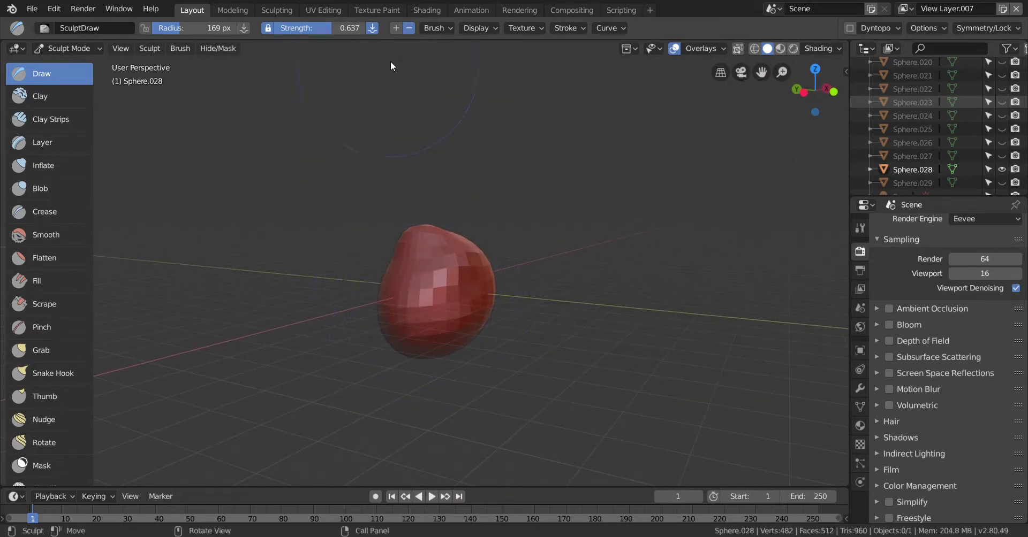
mouse_move(430, 297)
left_mouse_down()
mouse_move(438, 269)
mouse_move(402, 7)
left_mouse_up()
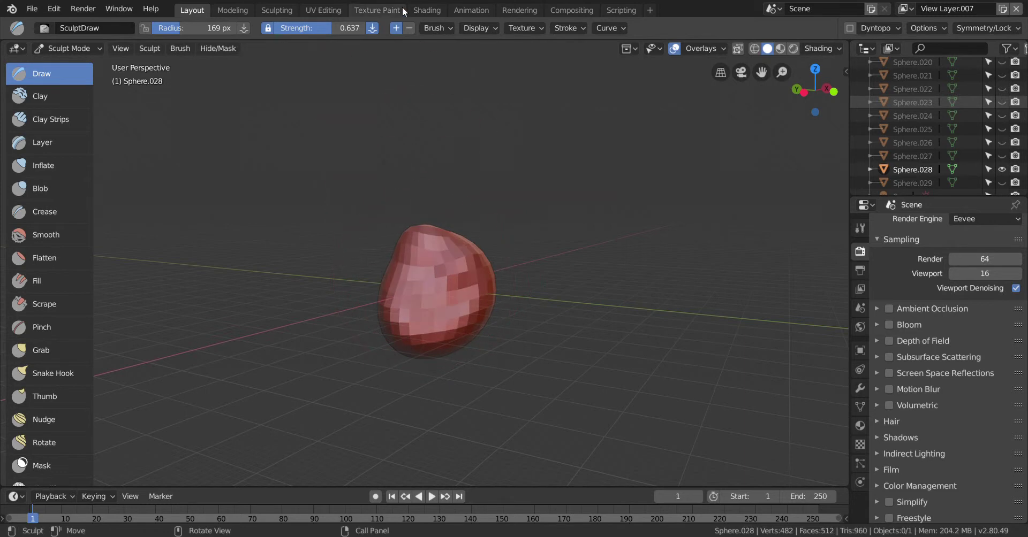
scroll(522, 314, "down", 3)
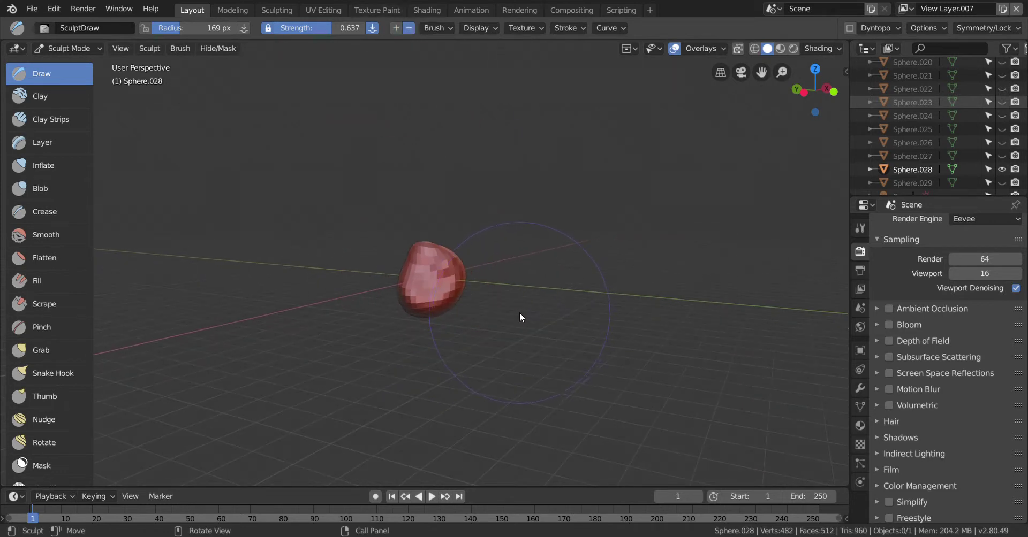
- Carve Draw brush strokes over the rock's front face and lower edge with the direction still set to subtract
scroll(514, 314, "up", 3)
mouse_move(432, 291)
left_mouse_down()
mouse_move(386, 291)
mouse_move(400, 257)
mouse_move(439, 283)
mouse_move(367, 384)
mouse_move(423, 343)
left_mouse_up()
mouse_move(472, 304)
middle_mouse_down()
mouse_move(599, 349)
mouse_move(512, 335)
mouse_move(376, 362)
middle_mouse_up()
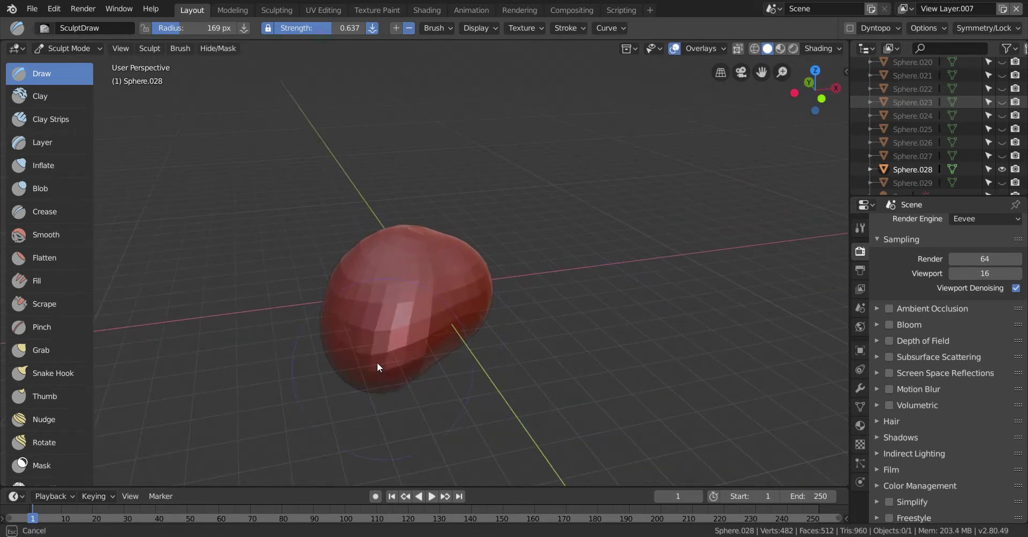
mouse_move(376, 362)
left_mouse_down()
mouse_move(424, 305)
mouse_move(489, 272)
mouse_move(433, 329)
mouse_move(422, 365)
mouse_move(475, 317)
mouse_move(448, 354)
mouse_move(368, 378)
mouse_move(327, 337)
mouse_move(421, 269)
mouse_move(454, 270)
mouse_move(462, 248)
mouse_move(400, 240)
mouse_move(316, 269)
mouse_move(363, 329)
mouse_move(464, 333)
left_mouse_up()
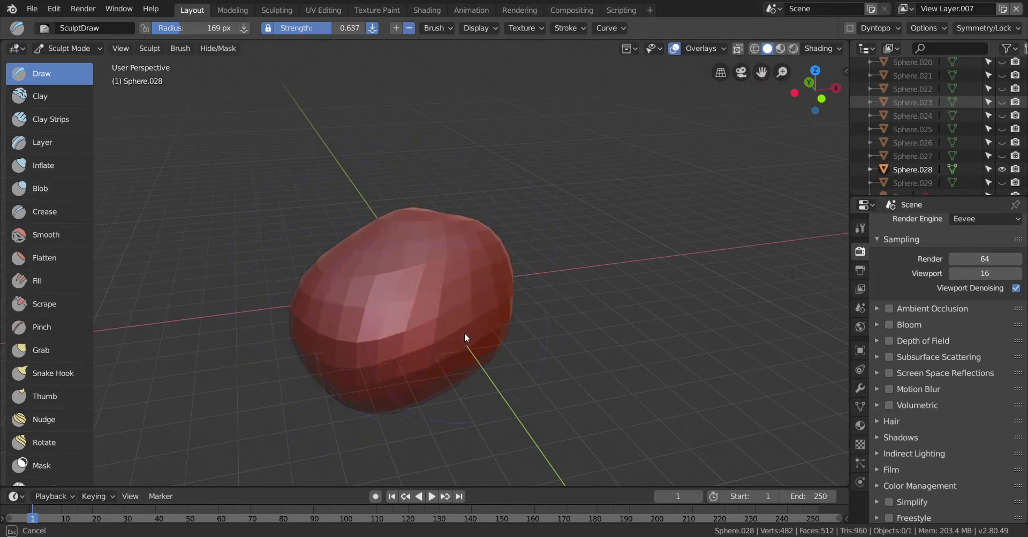
left_click_drag(297, 387, 307, 329)
- Carve the rock's opposite side, flank and lower edge with subtracting Draw strokes
mouse_move(317, 326)
middle_mouse_down()
mouse_move(510, 355)
mouse_move(500, 352)
middle_mouse_up()
mouse_move(431, 332)
left_mouse_down()
mouse_move(529, 318)
mouse_move(561, 276)
mouse_move(575, 286)
mouse_move(552, 243)
mouse_move(480, 213)
mouse_move(525, 221)
mouse_move(579, 272)
left_mouse_up()
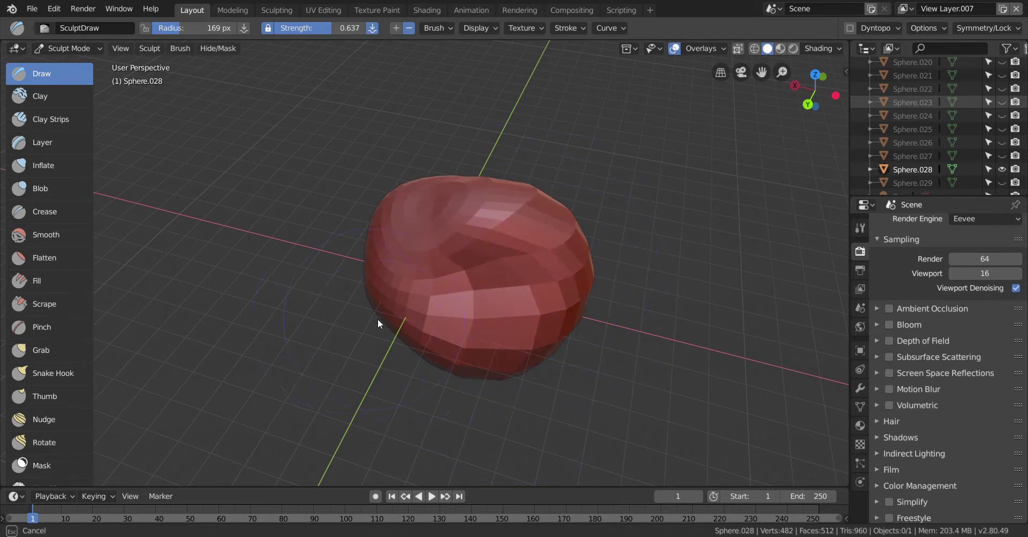
mouse_move(378, 319)
left_mouse_down()
mouse_move(507, 346)
mouse_move(401, 308)
mouse_move(534, 318)
mouse_move(471, 289)
left_mouse_up()
mouse_move(531, 339)
middle_mouse_down()
mouse_move(410, 285)
mouse_move(243, 286)
middle_mouse_up()
mouse_move(289, 311)
left_mouse_down()
mouse_move(331, 334)
mouse_move(286, 239)
mouse_move(332, 316)
mouse_move(500, 344)
mouse_move(451, 352)
left_mouse_up()
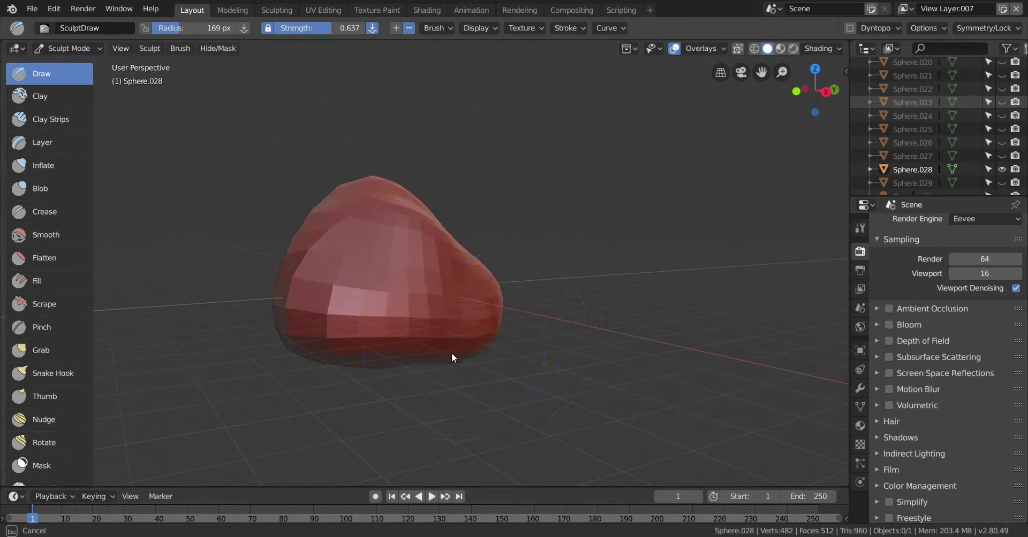
mouse_move(427, 387)
left_mouse_down()
mouse_move(325, 359)
mouse_move(305, 384)
mouse_move(336, 370)
left_mouse_up()
mouse_move(350, 419)
left_mouse_down()
mouse_move(379, 355)
mouse_move(363, 337)
mouse_move(439, 310)
left_mouse_up()
- Carve further dents into the rock from several angles with the Draw brush to make its form more irregular
mouse_move(439, 310)
middle_mouse_down()
mouse_move(497, 287)
mouse_move(464, 304)
mouse_move(413, 300)
middle_mouse_up()
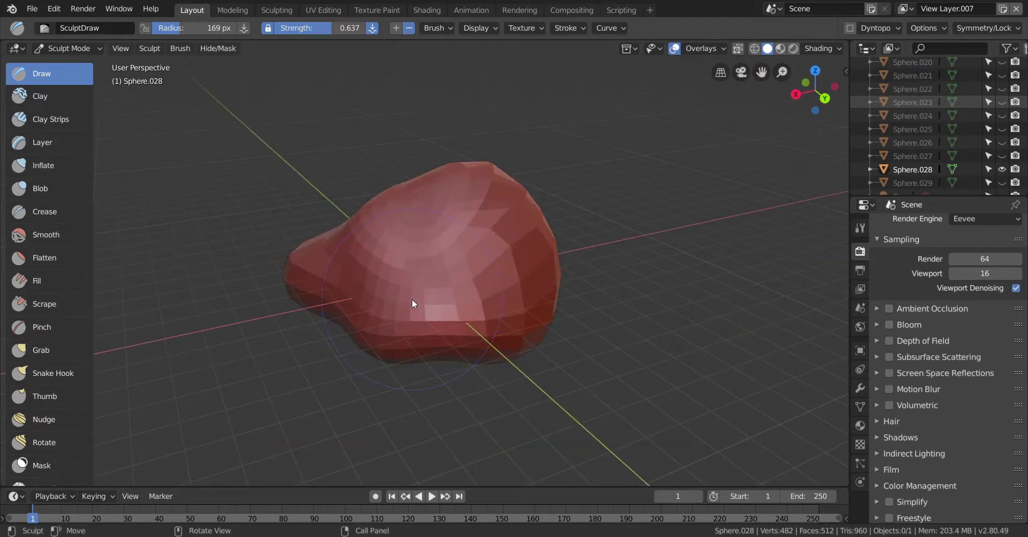
mouse_move(412, 300)
left_mouse_down()
mouse_move(432, 273)
mouse_move(518, 281)
left_mouse_up()
mouse_move(429, 436)
middle_mouse_down()
mouse_move(561, 416)
mouse_move(436, 250)
middle_mouse_up()
mouse_move(436, 251)
left_mouse_down()
mouse_move(411, 232)
mouse_move(375, 284)
left_mouse_up()
middle_click_drag(288, 408, 420, 314)
mouse_move(419, 313)
left_mouse_down()
mouse_move(409, 338)
mouse_move(444, 265)
mouse_move(446, 288)
mouse_move(455, 251)
mouse_move(456, 328)
mouse_move(476, 274)
mouse_move(508, 323)
mouse_move(419, 255)
mouse_move(463, 320)
mouse_move(390, 296)
mouse_move(477, 308)
mouse_move(455, 342)
left_mouse_up()
mouse_move(686, 374)
middle_mouse_down()
mouse_move(673, 325)
mouse_move(550, 357)
mouse_move(496, 318)
middle_mouse_up()
mouse_move(496, 318)
left_mouse_down()
mouse_move(460, 350)
mouse_move(465, 358)
mouse_move(506, 336)
mouse_move(482, 368)
mouse_move(529, 335)
mouse_move(421, 435)
left_mouse_up()
mouse_move(477, 409)
left_mouse_down()
mouse_move(442, 420)
mouse_move(421, 410)
mouse_move(429, 445)
mouse_move(498, 386)
left_mouse_up()
scroll(736, 411, "down", 4)
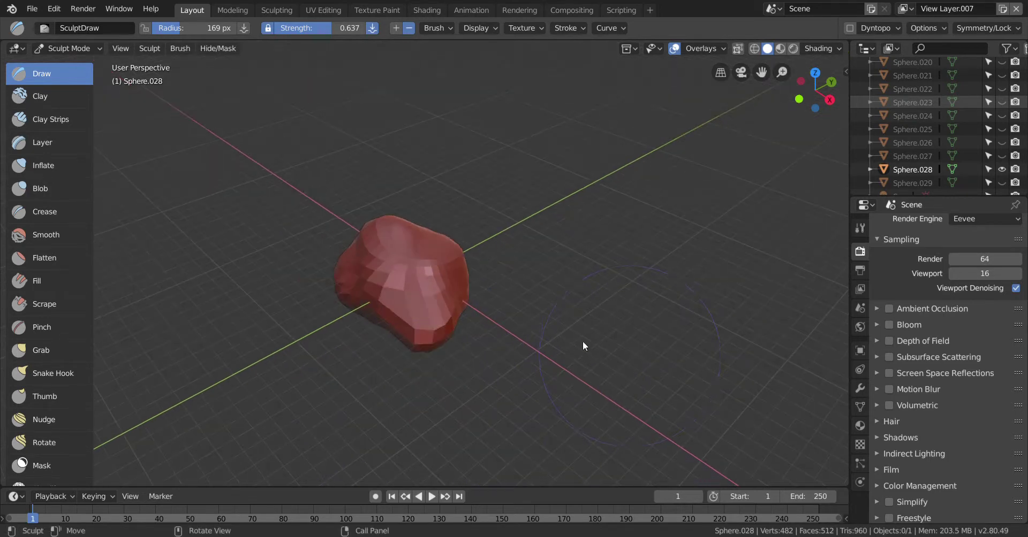
- Carve the rock's elongated end and its underside with the large Draw brush
middle_click_drag(470, 313, 390, 308)
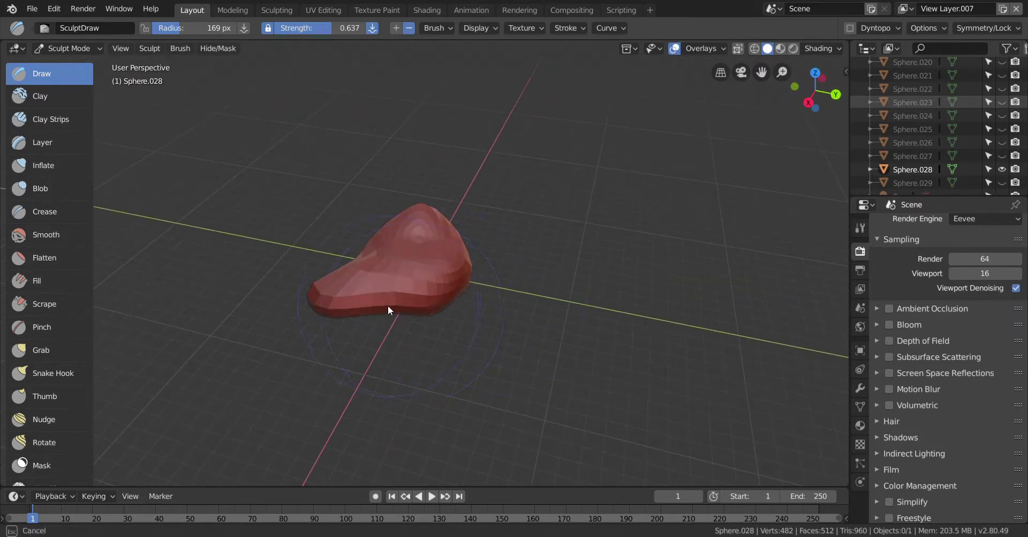
middle_click_drag(375, 367, 515, 342)
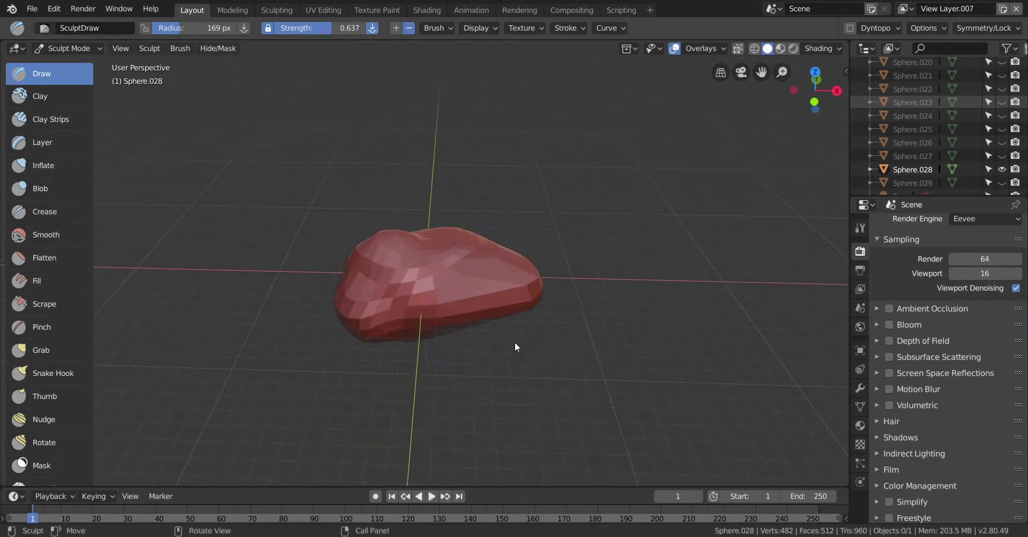
mouse_move(503, 321)
left_mouse_down()
mouse_move(497, 310)
mouse_move(427, 313)
mouse_move(498, 293)
left_mouse_up()
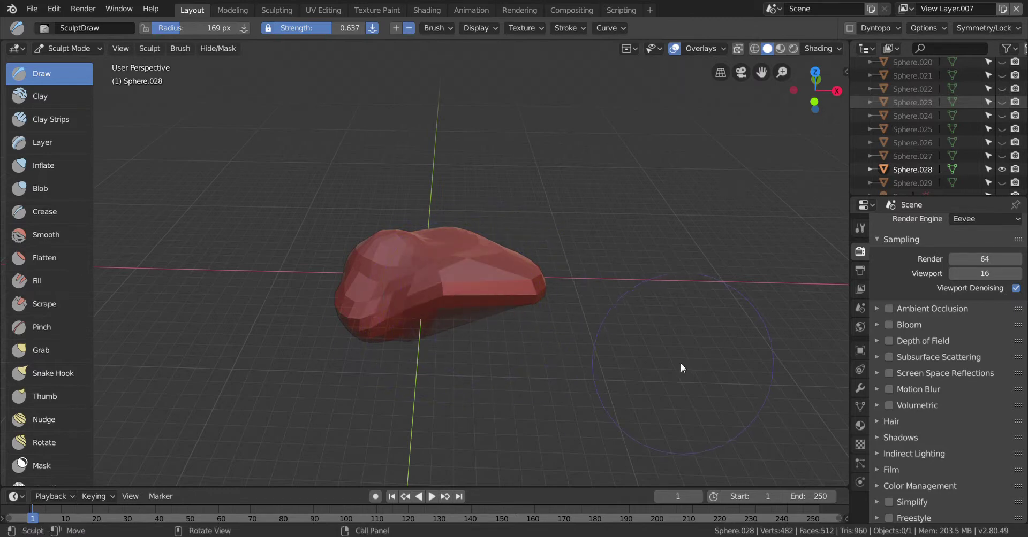
mouse_move(680, 363)
middle_mouse_down()
mouse_move(599, 398)
mouse_move(403, 285)
mouse_move(376, 311)
middle_mouse_up()
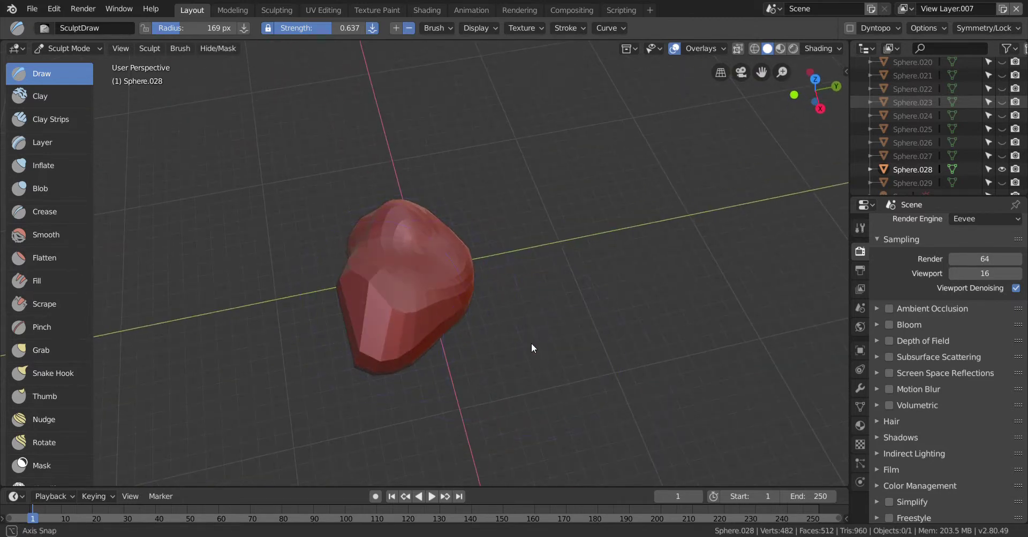
mouse_move(531, 342)
middle_mouse_down()
mouse_move(490, 275)
mouse_move(396, 303)
mouse_move(401, 313)
mouse_move(443, 269)
middle_mouse_up()
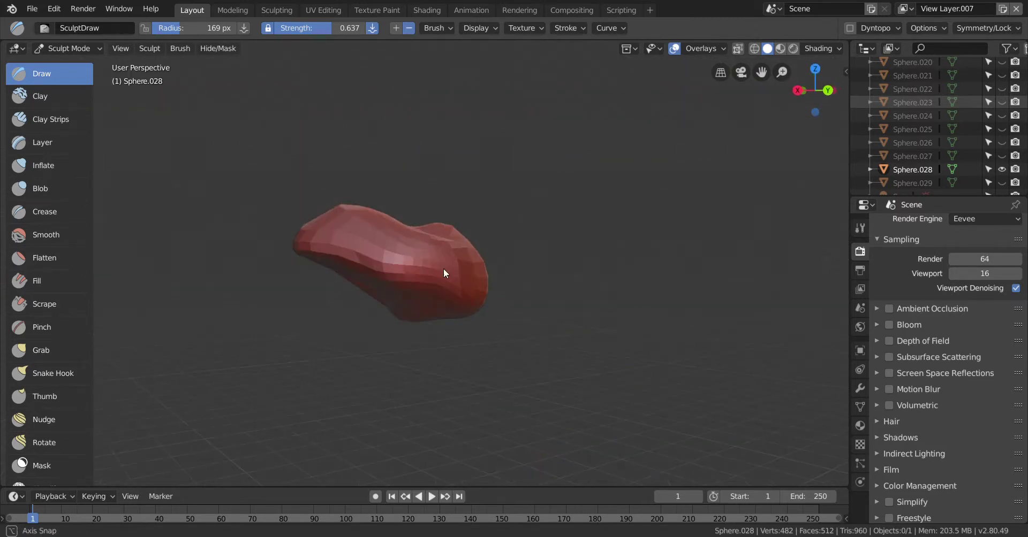
mouse_move(423, 280)
left_mouse_down()
mouse_move(369, 299)
mouse_move(323, 272)
mouse_move(404, 321)
left_mouse_up()
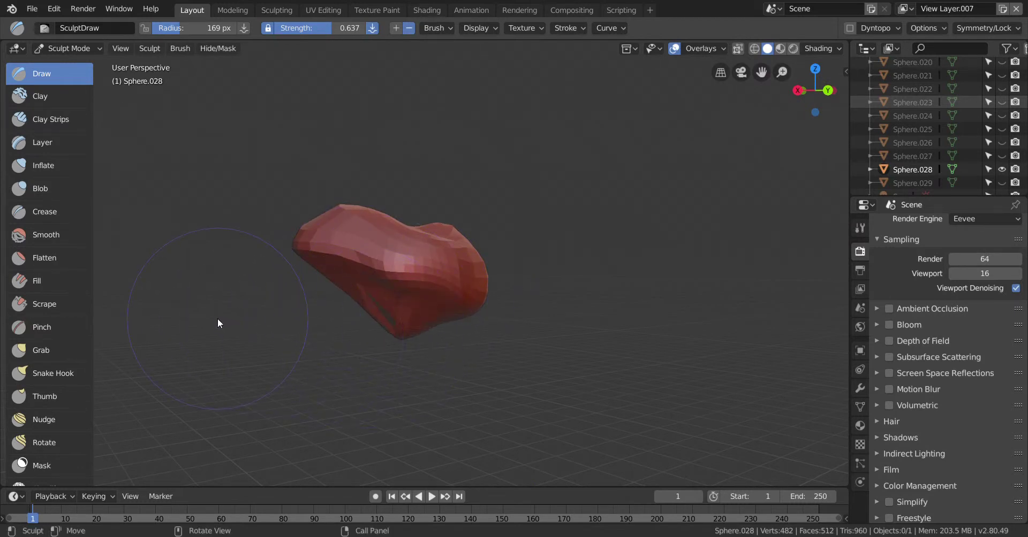
- Reduce the Draw brush's radius to 83 px and carve smaller strokes into the rock's underside and elongated end
key("f")
left_click(169, 332)
middle_click_drag(268, 360, 358, 287)
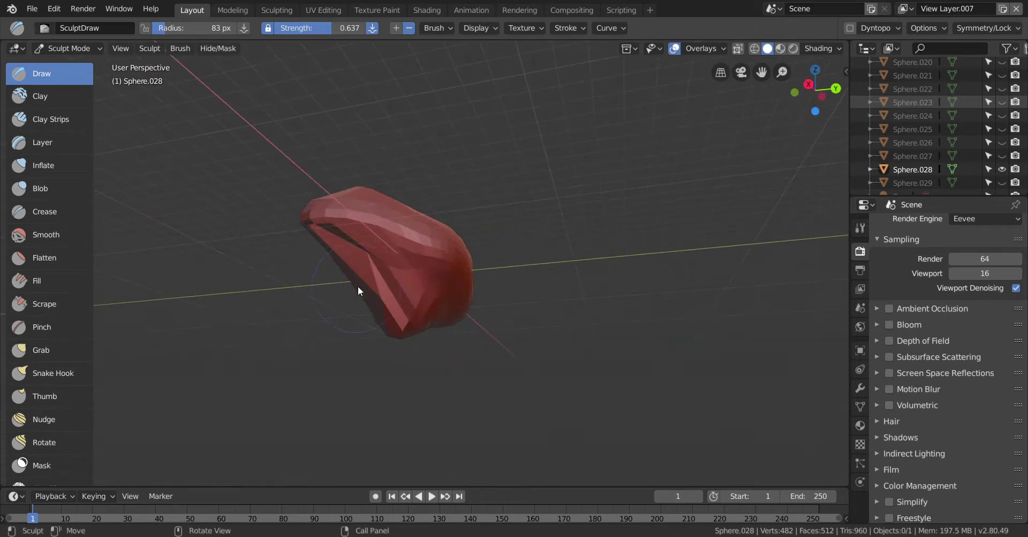
mouse_move(358, 287)
left_mouse_down()
mouse_move(364, 253)
mouse_move(368, 281)
mouse_move(389, 278)
mouse_move(365, 263)
mouse_move(349, 283)
mouse_move(357, 296)
mouse_move(387, 277)
mouse_move(431, 281)
left_mouse_up()
mouse_move(335, 311)
middle_mouse_down()
mouse_move(423, 330)
mouse_move(478, 265)
middle_mouse_up()
mouse_move(439, 281)
left_mouse_down()
mouse_move(482, 289)
mouse_move(475, 268)
mouse_move(455, 273)
left_mouse_up()
mouse_move(589, 335)
middle_mouse_down()
mouse_move(648, 378)
mouse_move(605, 357)
middle_mouse_up()
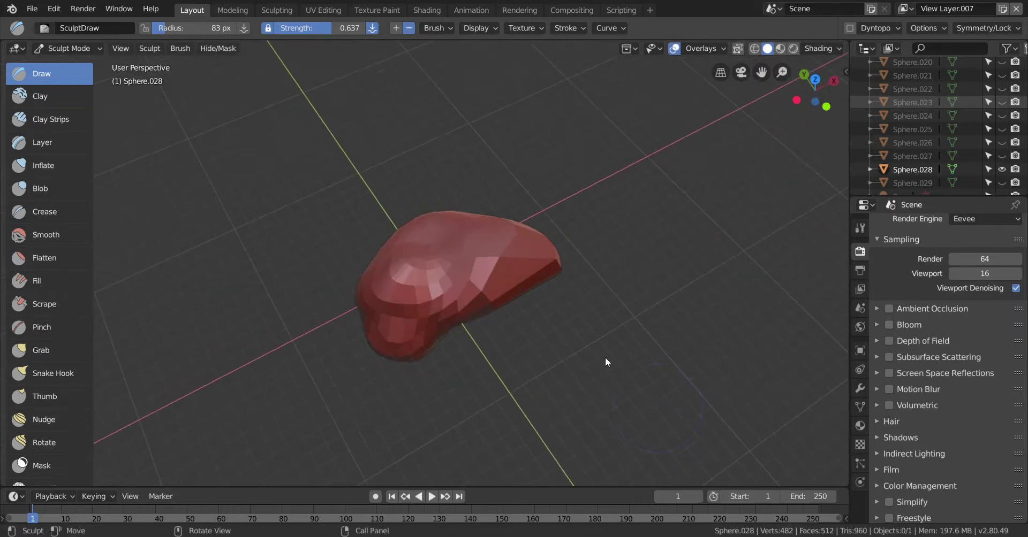
mouse_move(535, 337)
left_mouse_down()
mouse_move(458, 315)
mouse_move(518, 277)
mouse_move(525, 294)
left_mouse_up()
scroll(535, 332, "up", 1)
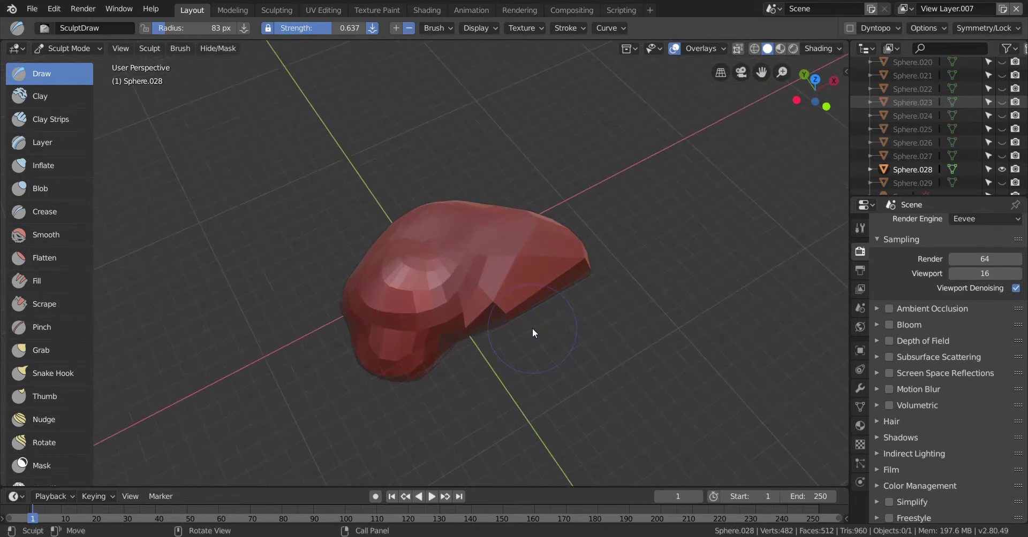
scroll(532, 329, "up", 1)
mouse_move(532, 328)
middle_mouse_down()
mouse_move(542, 356)
mouse_move(544, 307)
mouse_move(518, 297)
mouse_move(527, 283)
middle_mouse_up()
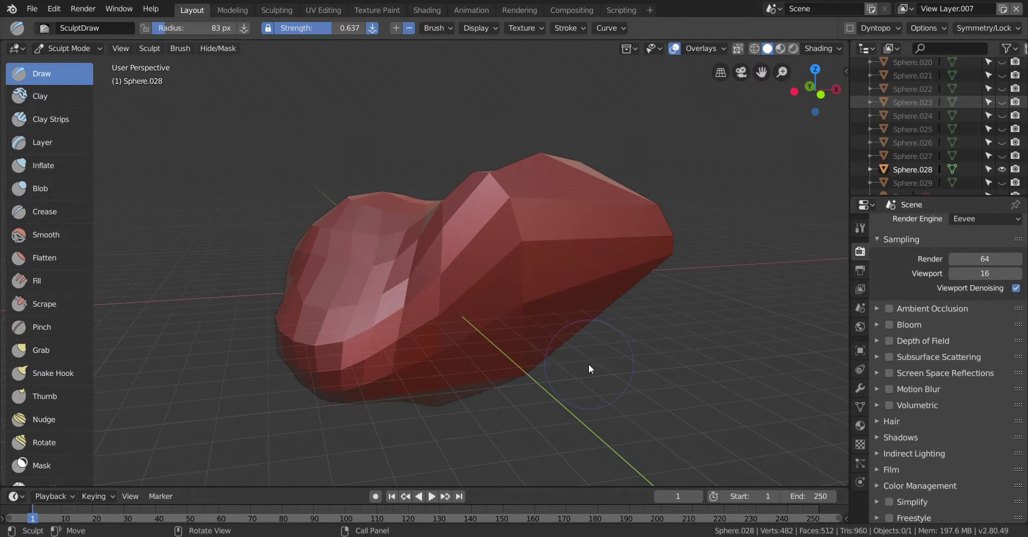
- Look through the remaining sculpt brushes and carve a Draw stroke across the rock's rounded lobe
scroll(64, 354, "down", 3)
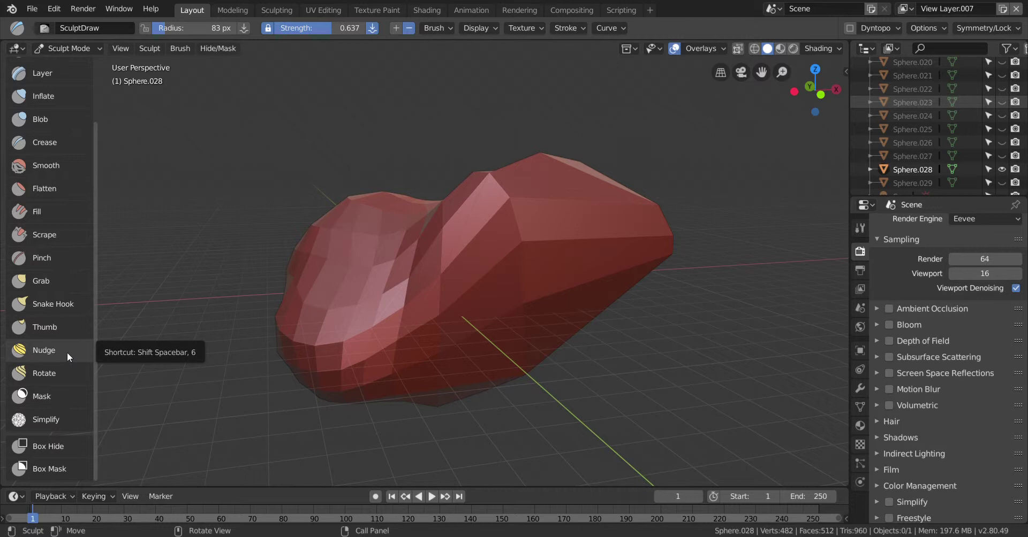
scroll(432, 381, "down", 5)
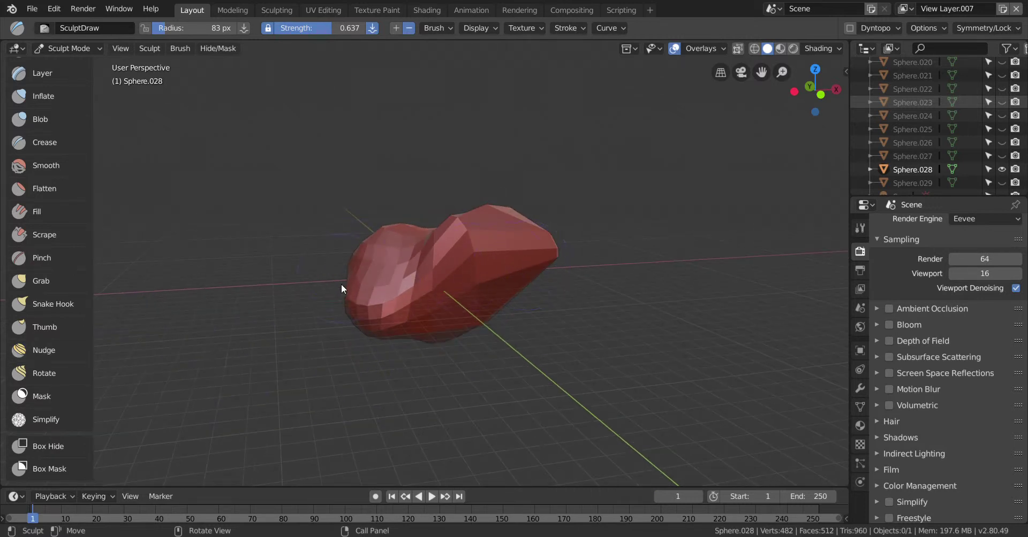
left_click_drag(341, 284, 432, 303)
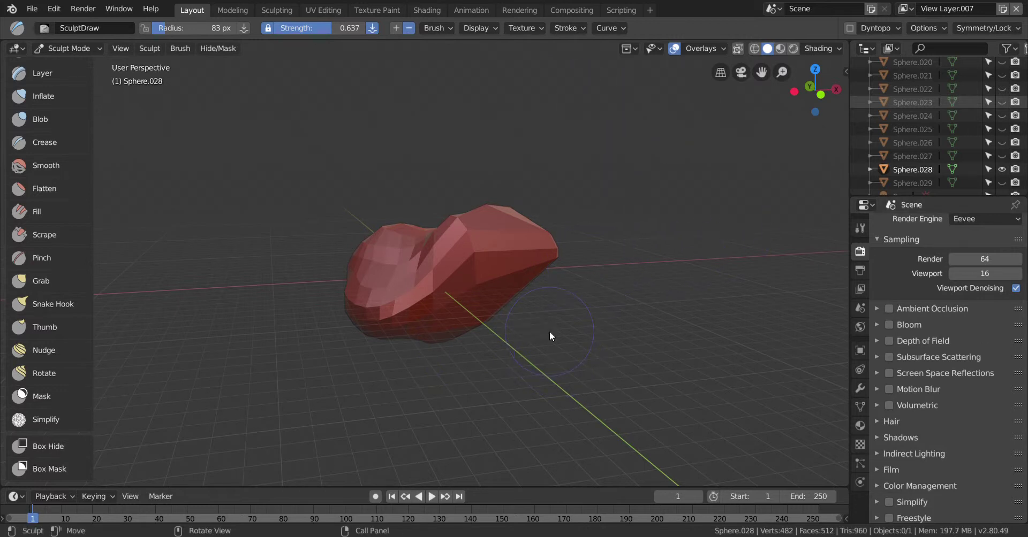
- Switch the rock from Sculpt Mode back to Object Mode
left_click(77, 29)
left_click(73, 50)
left_click(73, 50)
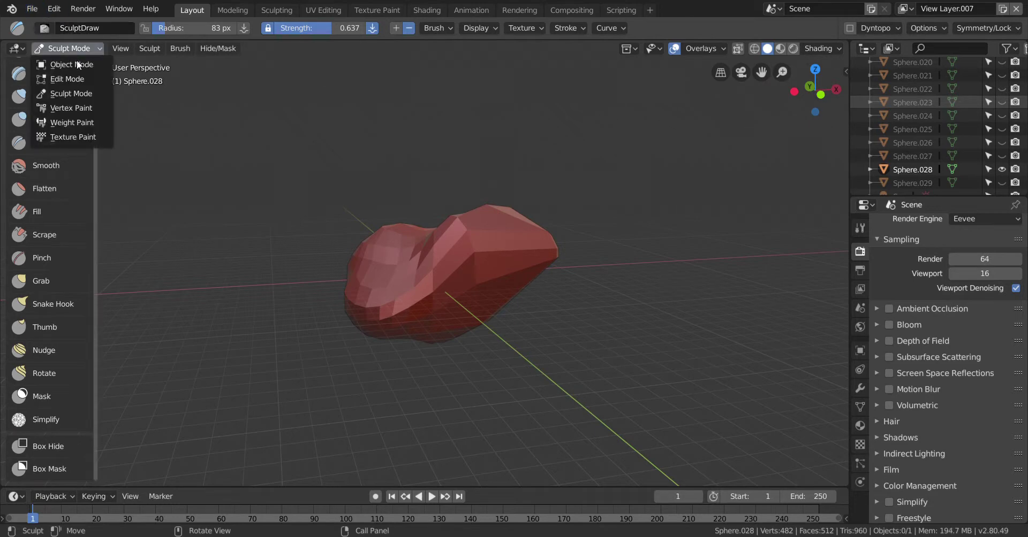
left_click(78, 66)
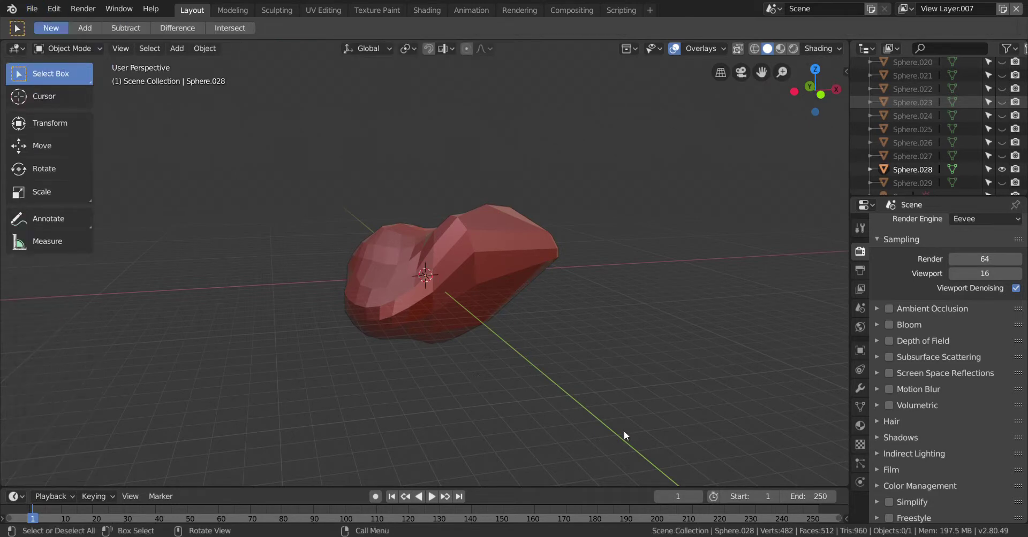
- Move the rock away from the origin by about -254 m in X, 98.4 m in Y and 149 m in Z
scroll(583, 345, "down", 4)
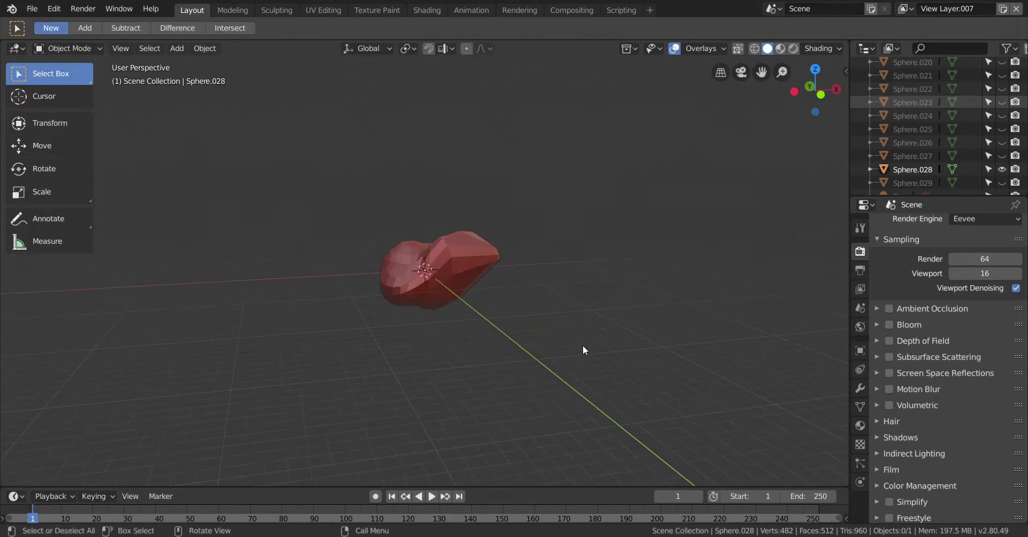
left_click(434, 268)
key("g")
left_click(560, 280)
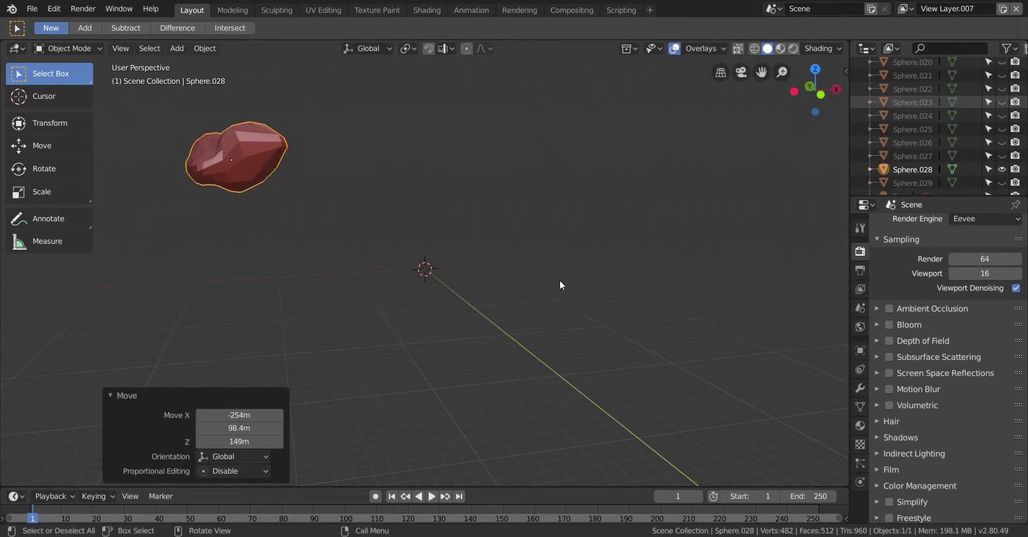
middle_click_drag(560, 280, 519, 348)
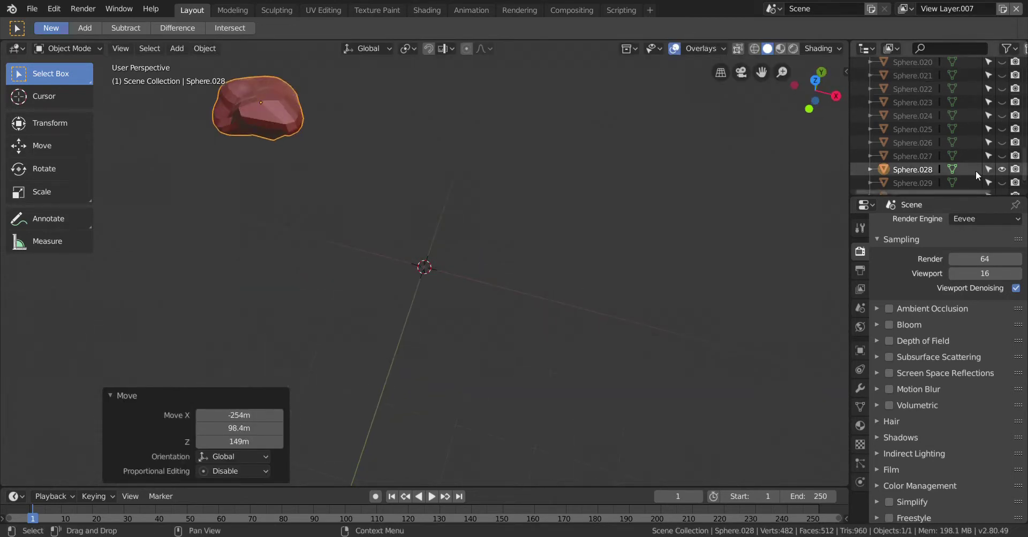
- Unhide Sphere.029, Sphere.027, Sphere.026, Sphere.025, Sphere.024, Sphere.023 and Sphere.020 in the viewport
left_click(1002, 182)
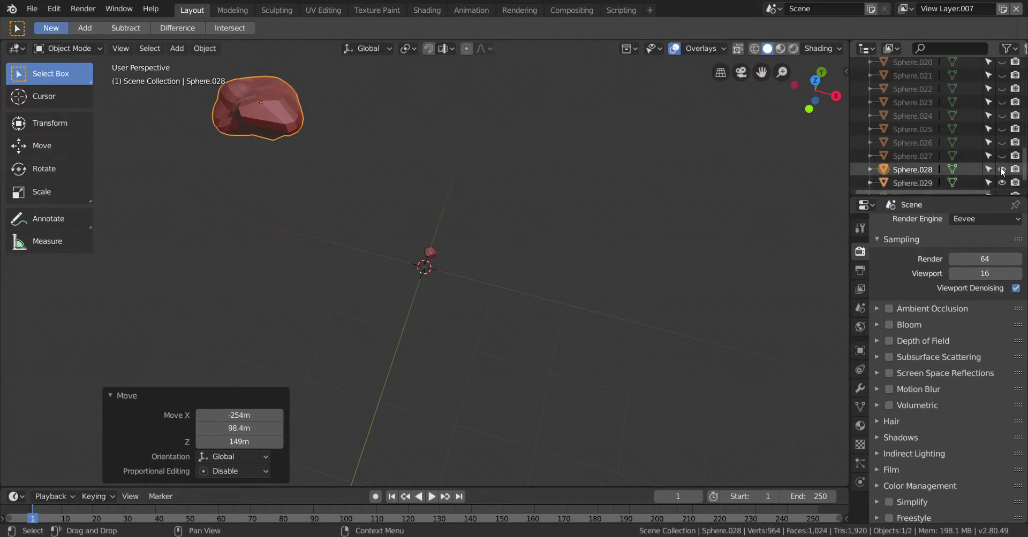
left_click(1001, 156)
left_click(1001, 143)
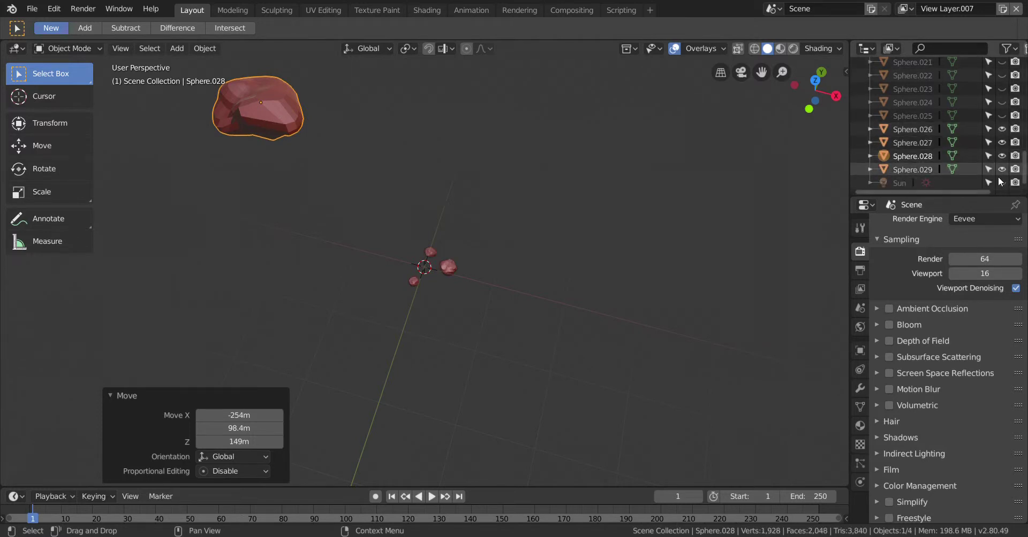
scroll(1002, 146, "down", 1)
left_click(1001, 89)
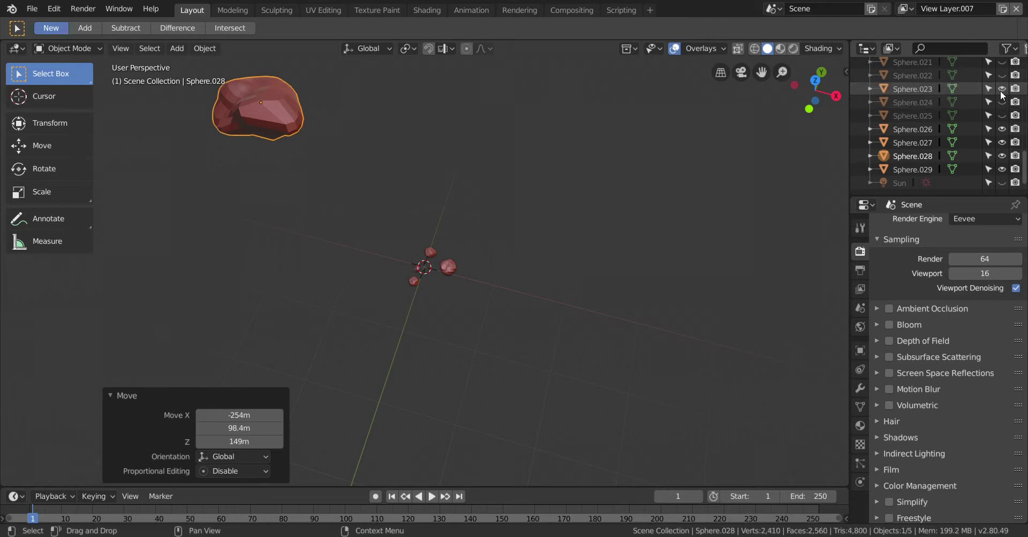
left_click(1001, 116)
left_click(1002, 103)
scroll(1002, 104, "up", 4)
left_click(1001, 113)
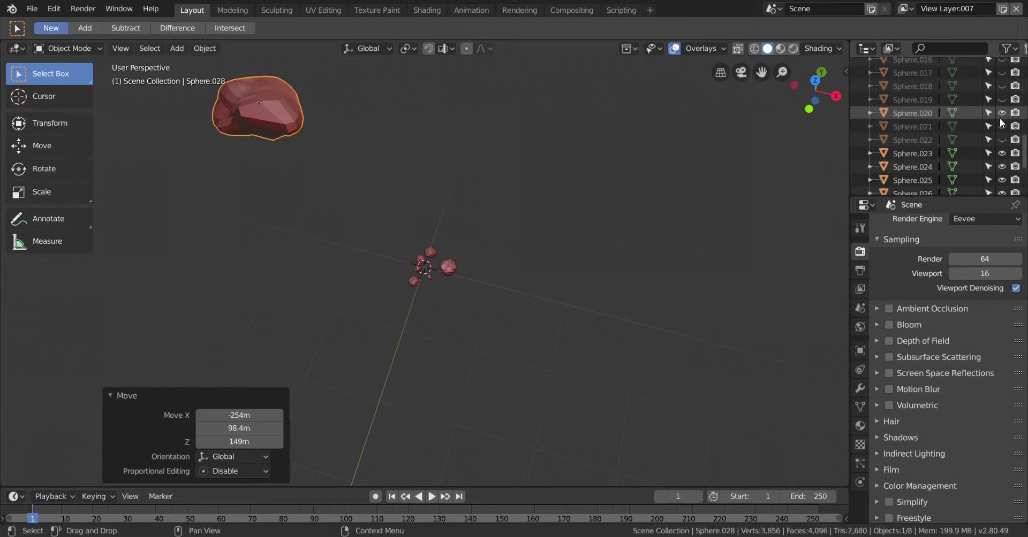
- Check the outliner's display modes and filter options, keeping the View Layer mode, and select the Scene Collection
left_click(1008, 48)
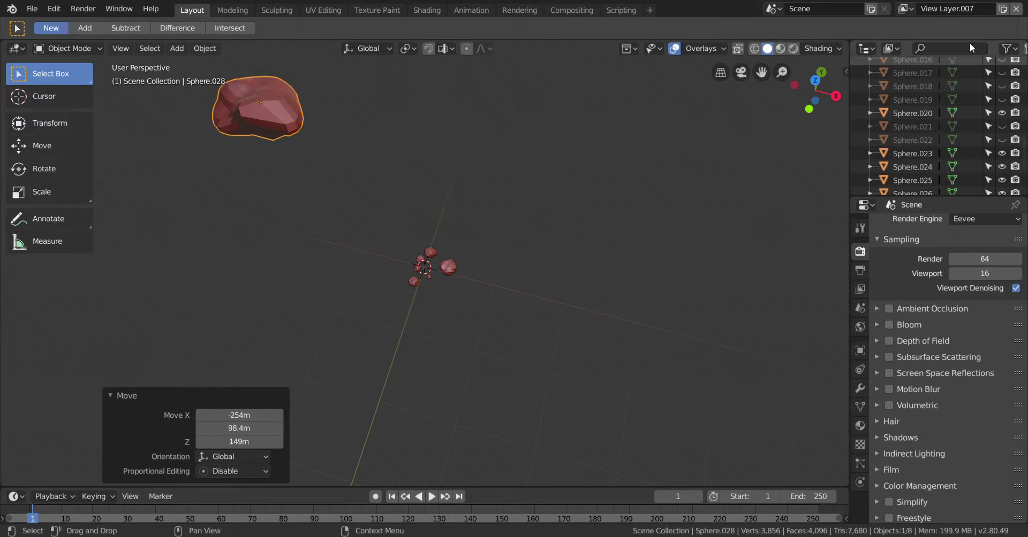
left_click(897, 49)
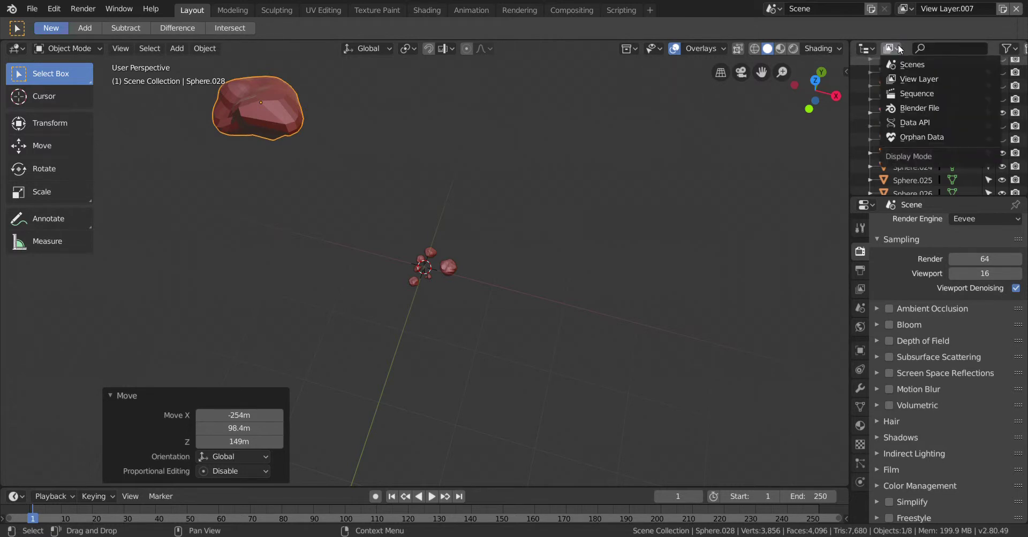
left_click(918, 78)
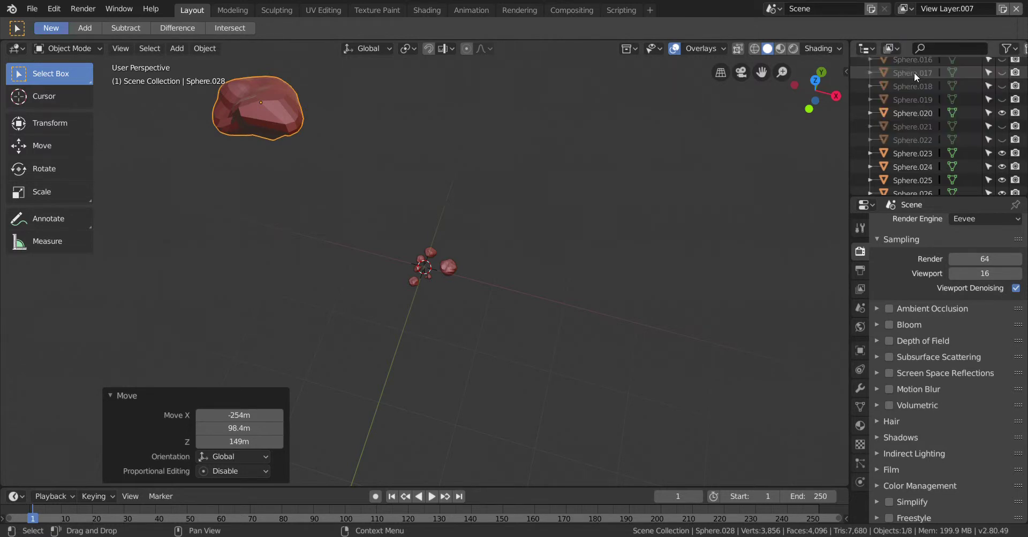
left_click(1004, 49)
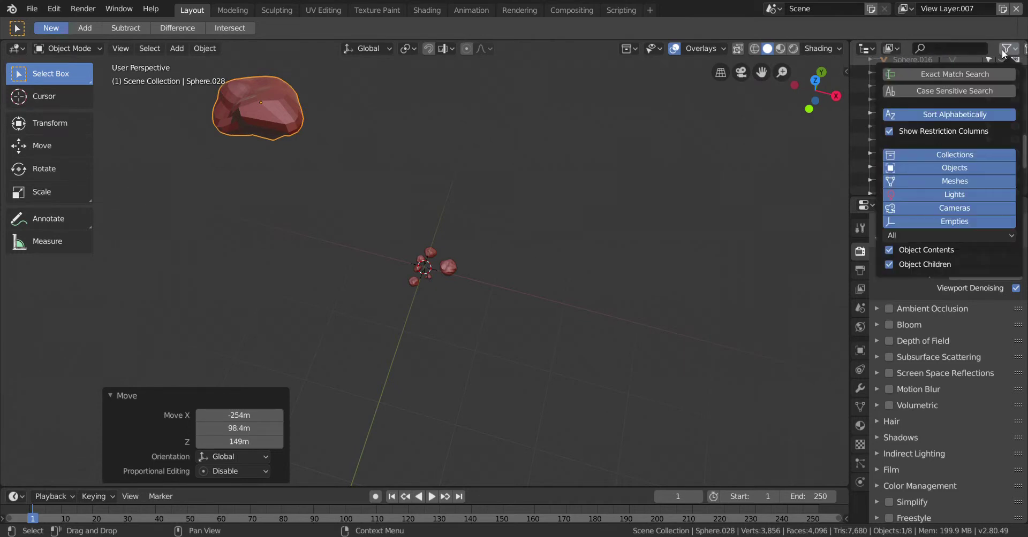
left_click(1004, 50)
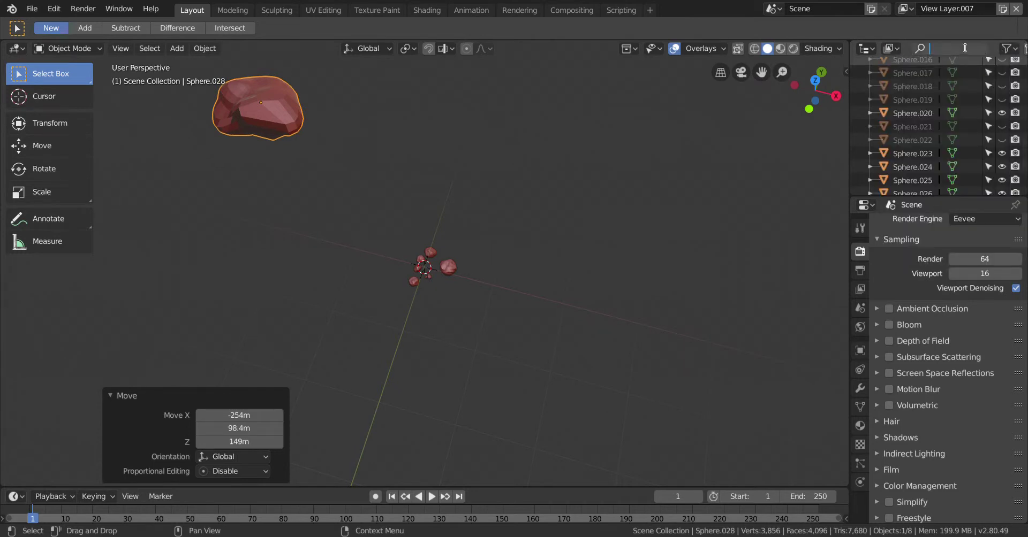
scroll(996, 69, "up", 10)
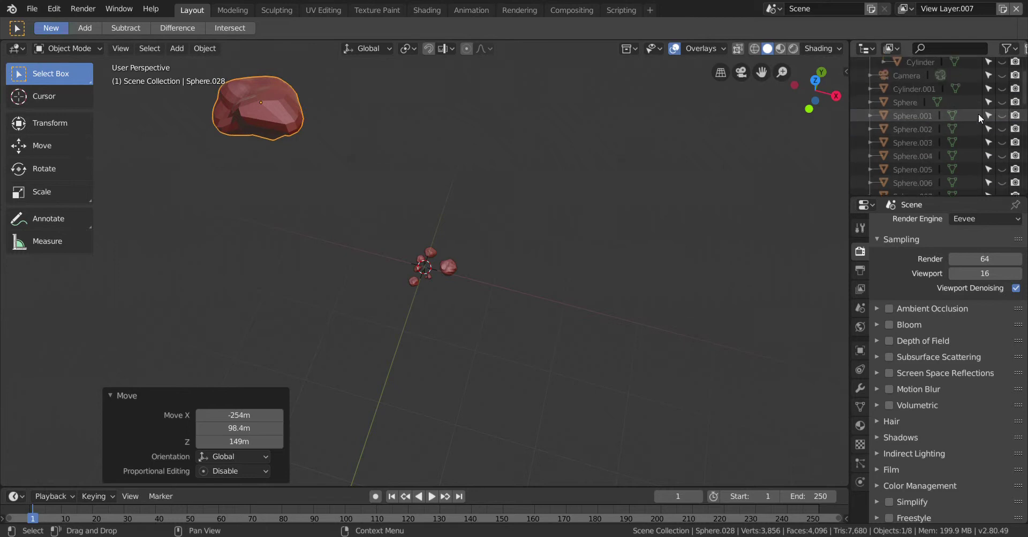
left_click(986, 69)
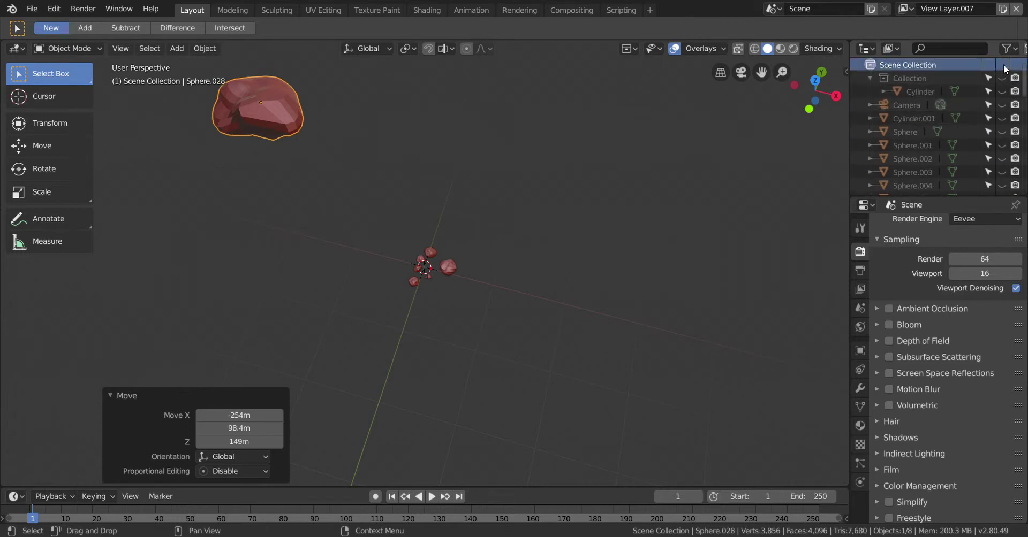
- Unhide Collection, Cylinder, Camera, Cylinder.001, Sphere and Sphere.001 through Sphere.010 in the viewport
left_click_drag(1002, 78, 1001, 183)
scroll(1002, 185, "down", 2)
scroll(990, 155, "down", 2)
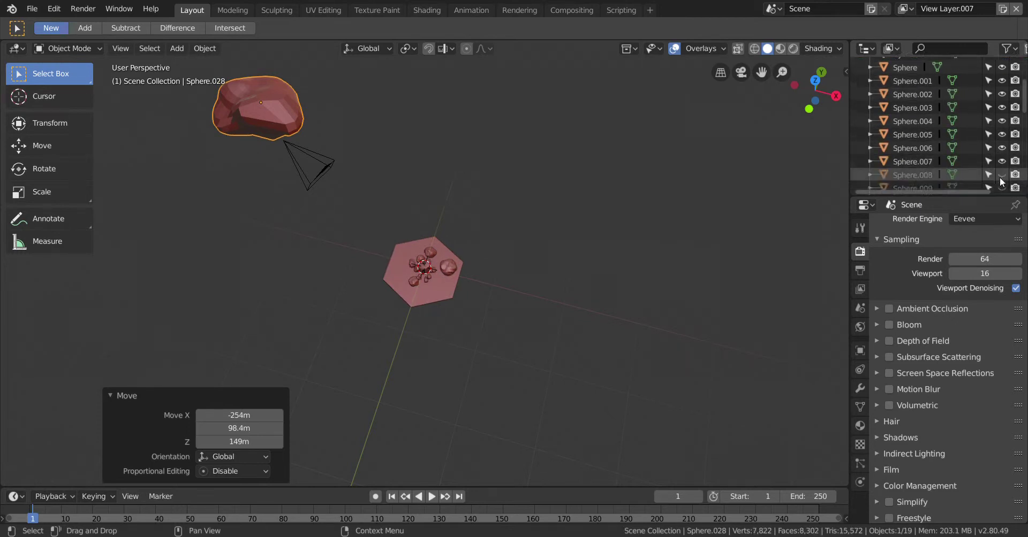
left_click(1001, 153)
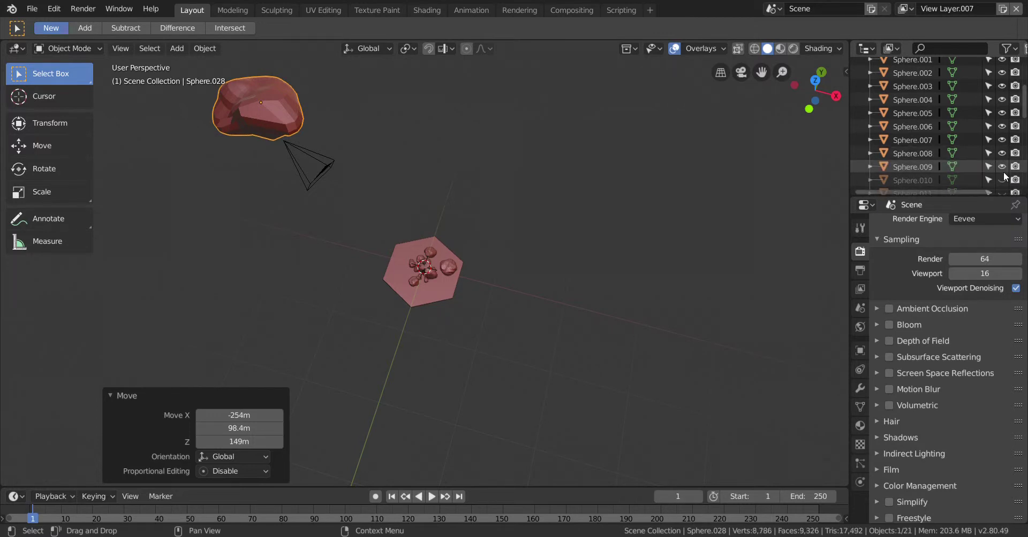
left_click(1004, 179)
left_click(1005, 166)
scroll(1006, 114, "down", 4)
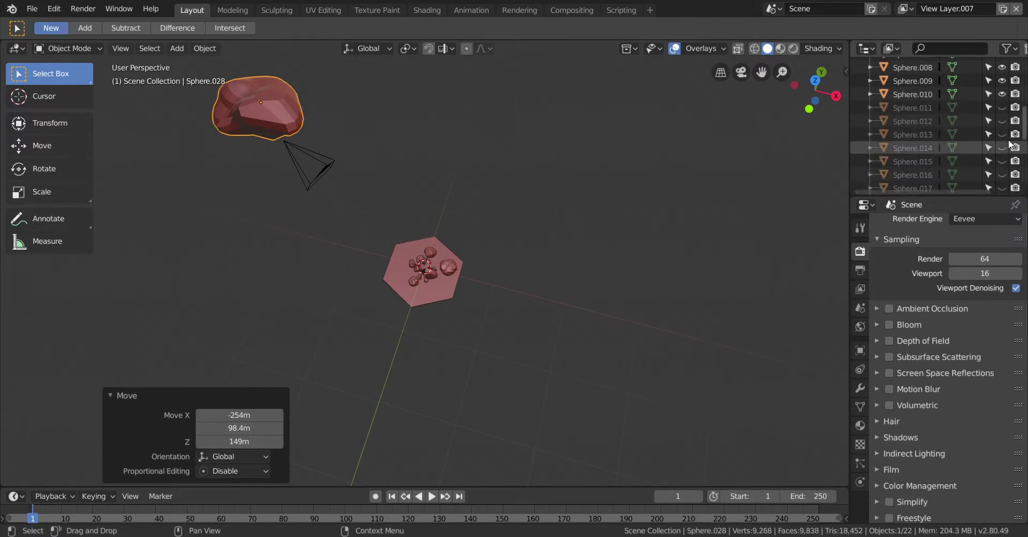
- Unhide Sphere.011 through Sphere.019, Sphere.021 and Sphere.022 in the viewport, leaving the Sun hidden
left_click_drag(1004, 112, 1005, 180)
scroll(1005, 179, "down", 2)
left_click(1004, 168)
left_click(1004, 181)
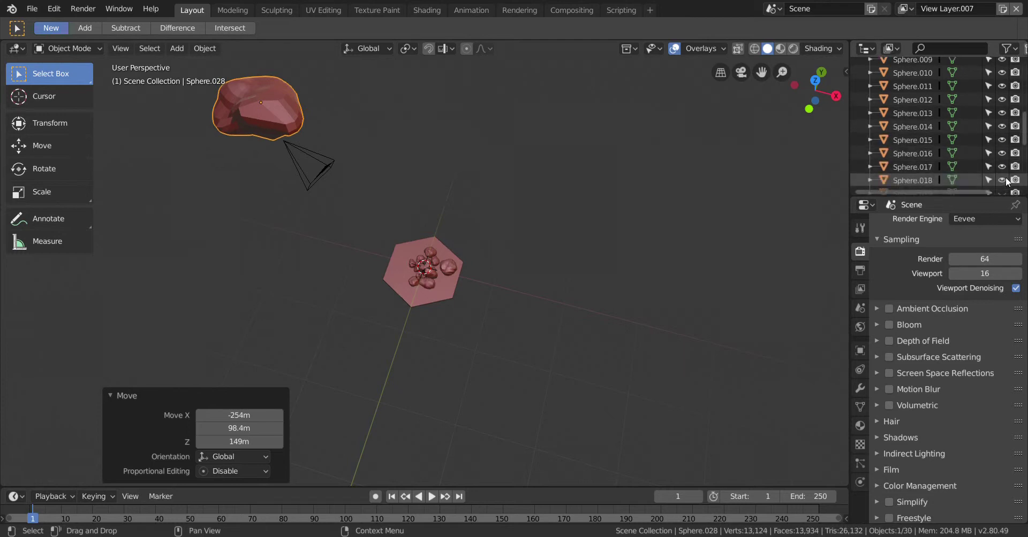
scroll(1001, 166, "down", 3)
left_click(1001, 150)
left_click(1001, 178)
scroll(1002, 177, "down", 3)
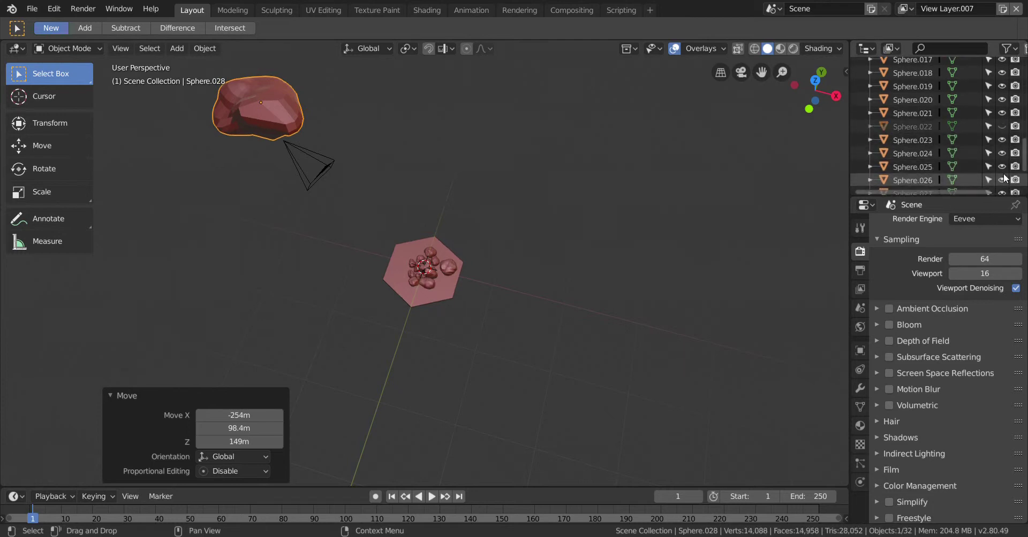
left_click(1002, 126)
scroll(1001, 128, "down", 3)
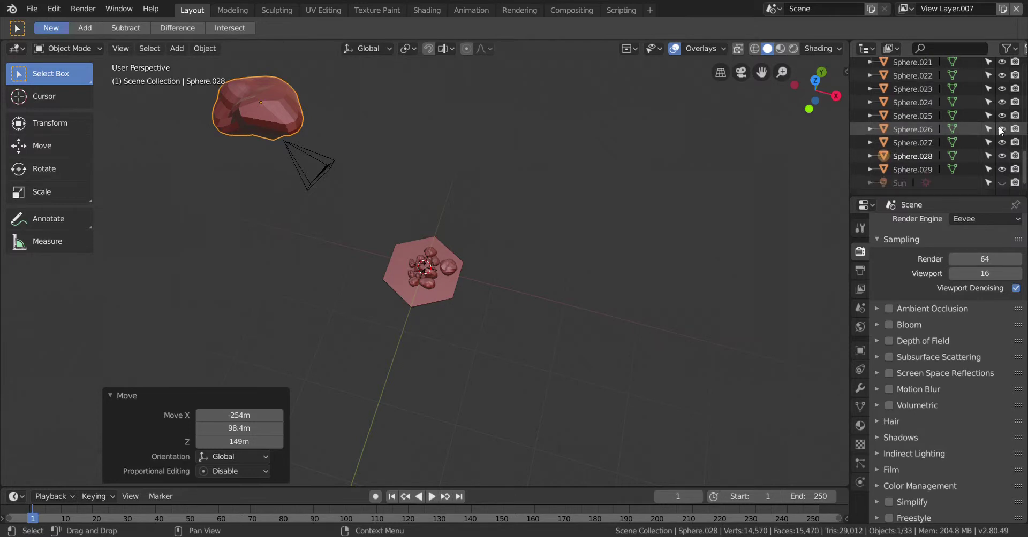
- Move the sculpted rock by about 171 m in X, 42.5 m in Y and 114 m in Z, and scale it by 0.234
middle_click_drag(400, 368, 605, 340)
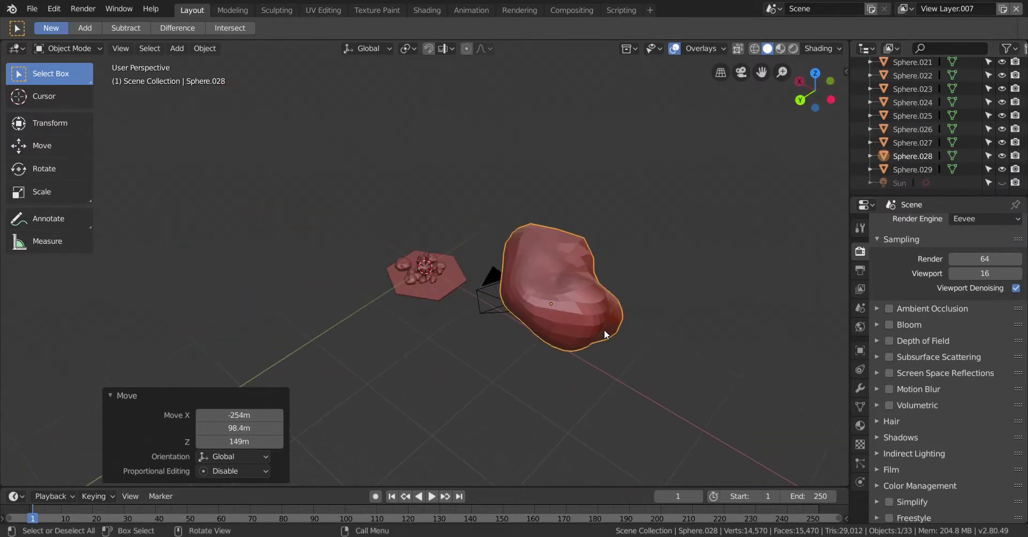
key("g")
left_click(554, 248)
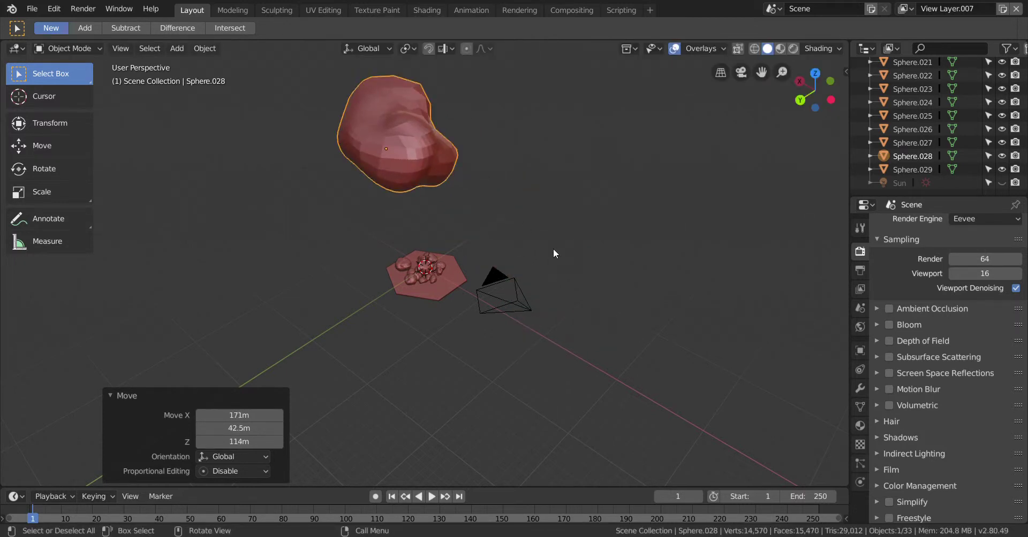
key("s")
left_click(419, 178)
- Move the rock by about -38.4 m in X, 18 m in Y and -51.5 m in Z, plus a further -108 m along Y
middle_click_drag(420, 177, 424, 329)
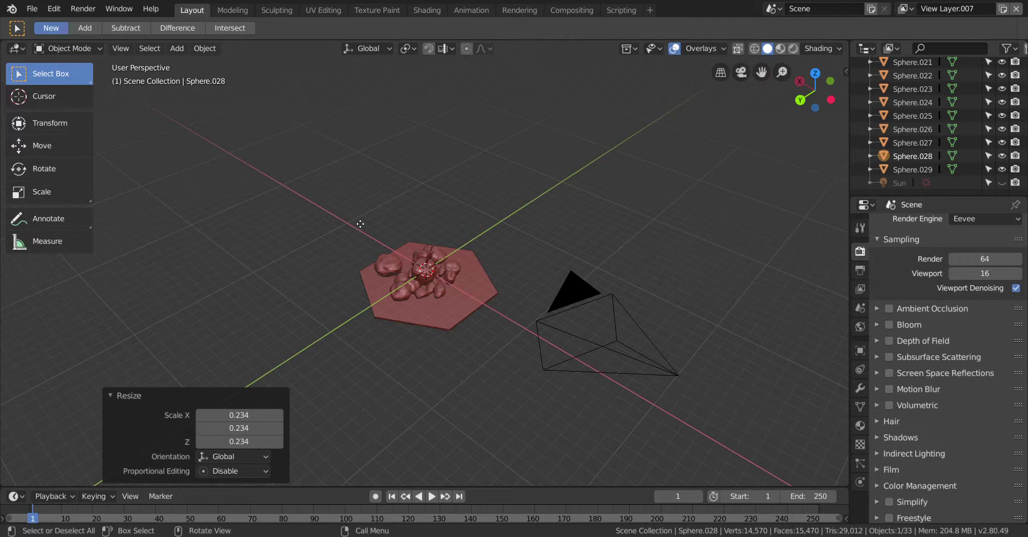
key("g")
left_click(404, 403)
middle_click_drag(403, 403, 351, 400)
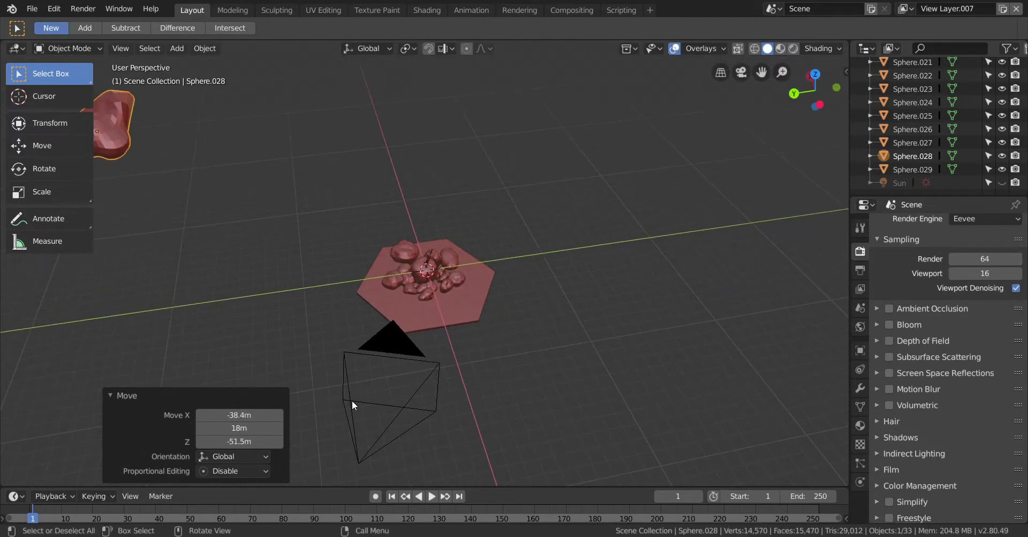
key("g")
key("y")
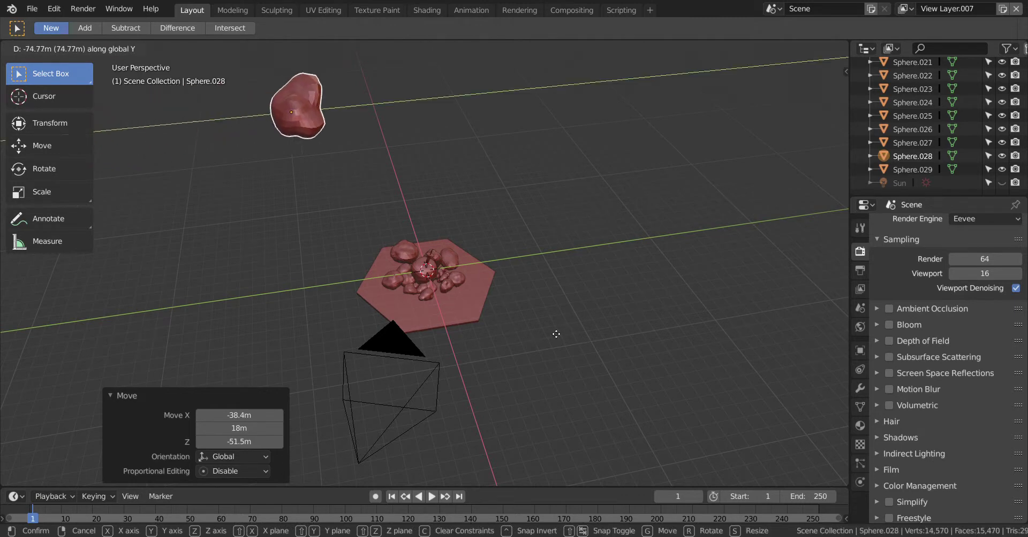
left_click(619, 306)
- Shift the rock along the X axis by about 10.8 m and a further 93.4 m
key("g")
key("x")
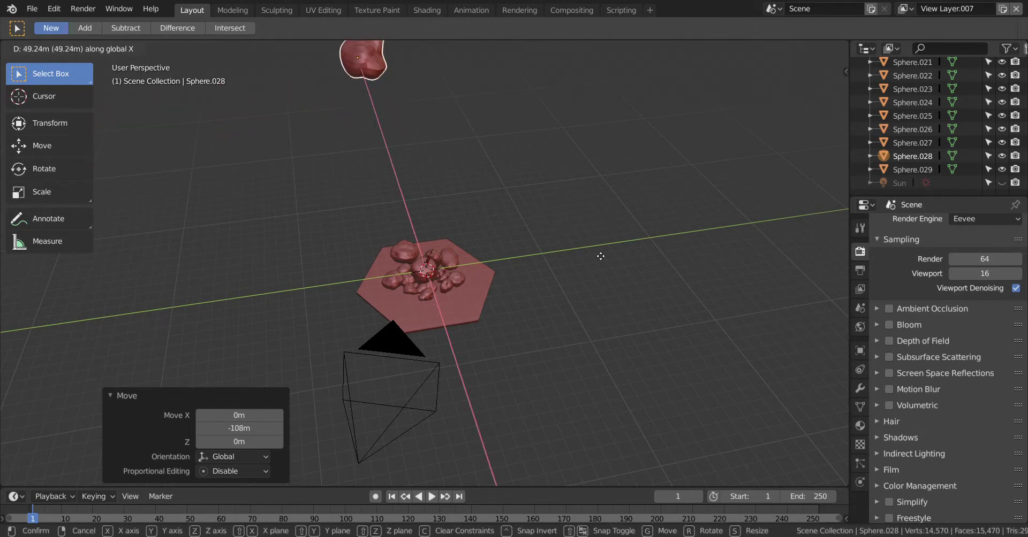
left_click(517, 311)
middle_click_drag(294, 276, 310, 299)
key("g")
key("x")
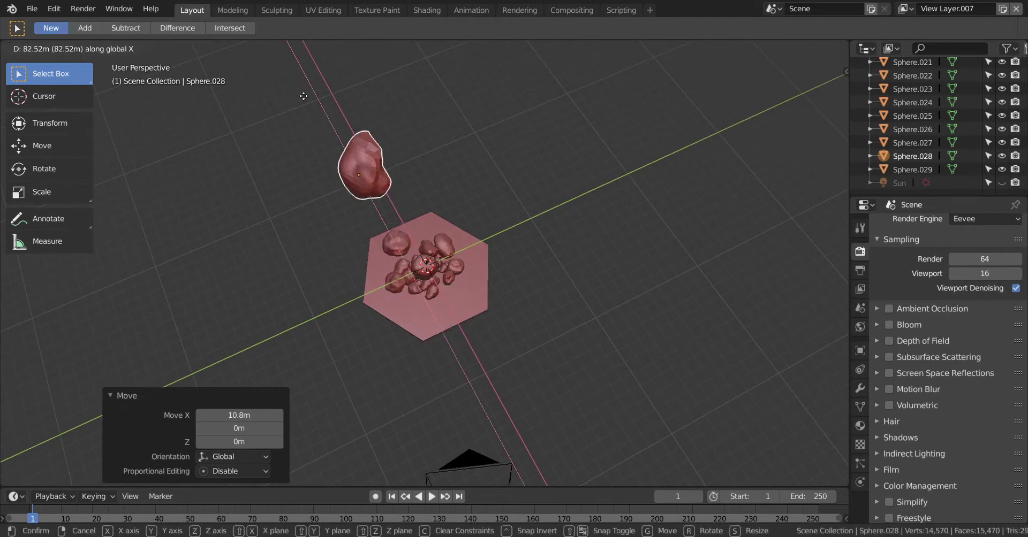
left_click(303, 101)
- Lower the rock along the Z axis by about 181 m, close to the height of the sword-in-stone scene
middle_click_drag(416, 311, 395, 231)
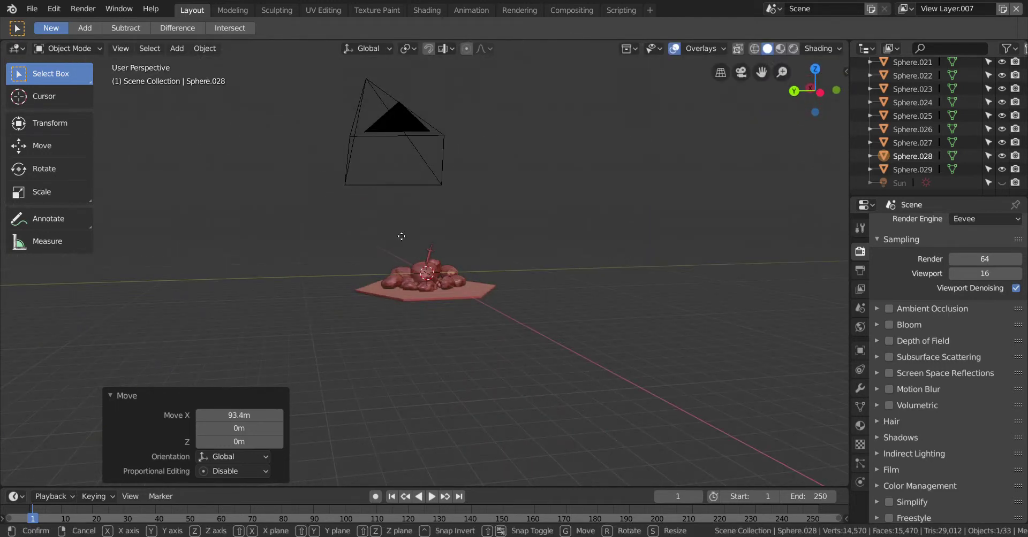
key("g")
key("z")
left_click(425, 354)
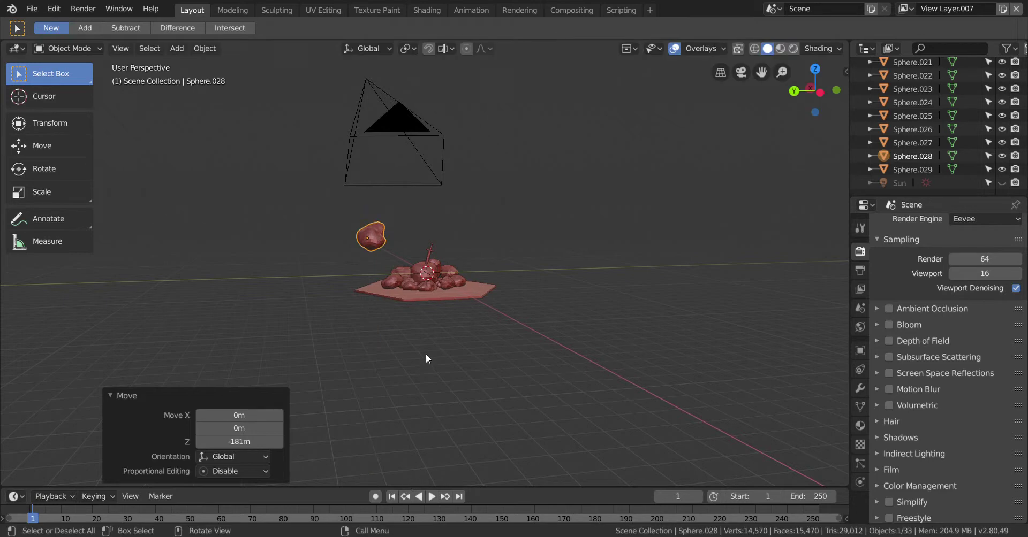
scroll(426, 354, "down", 5)
scroll(412, 368, "up", 7)
scroll(412, 373, "up", 3)
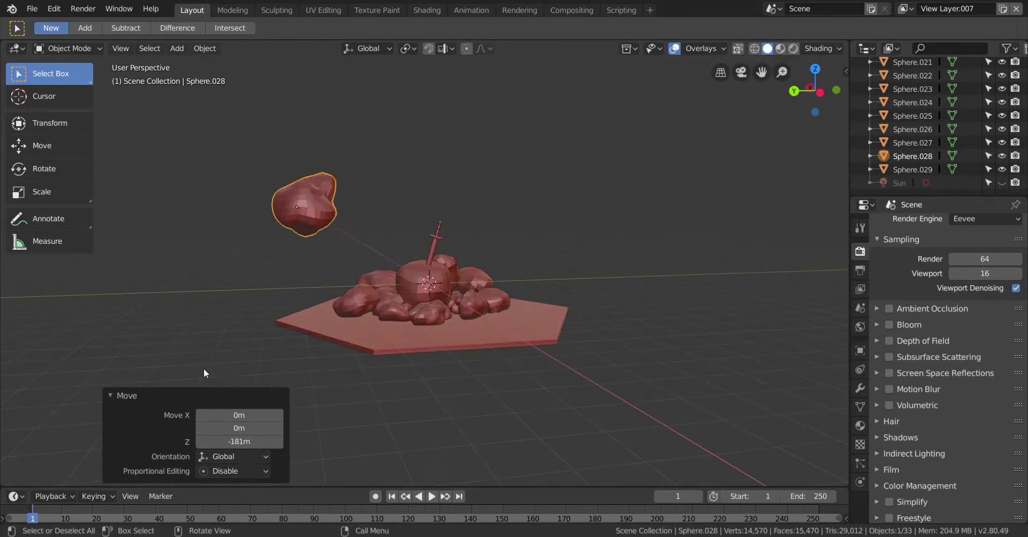
- Scale the sculpted rock down uniformly by about 0.462
left_click(218, 286)
middle_click_drag(220, 285, 284, 276)
left_click(312, 253)
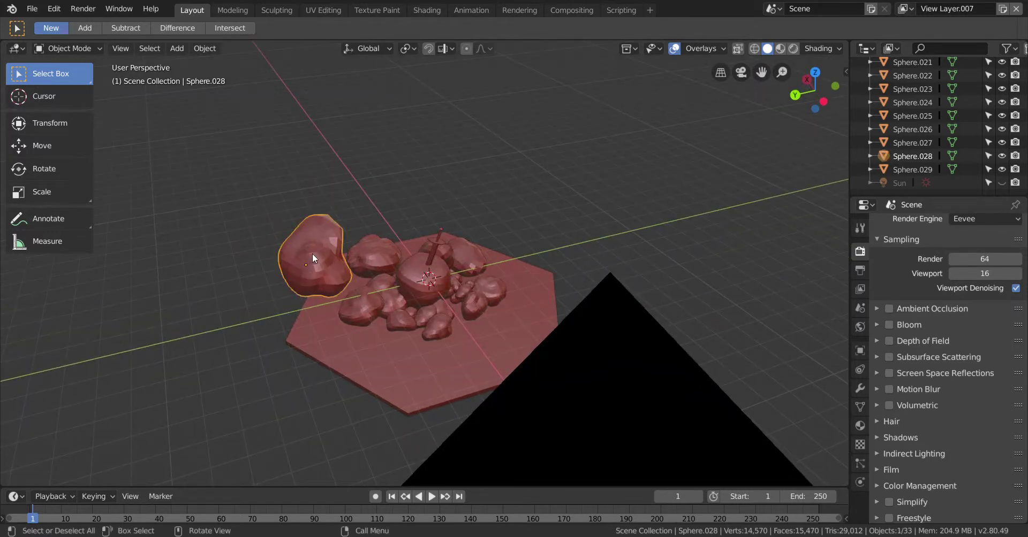
key("s")
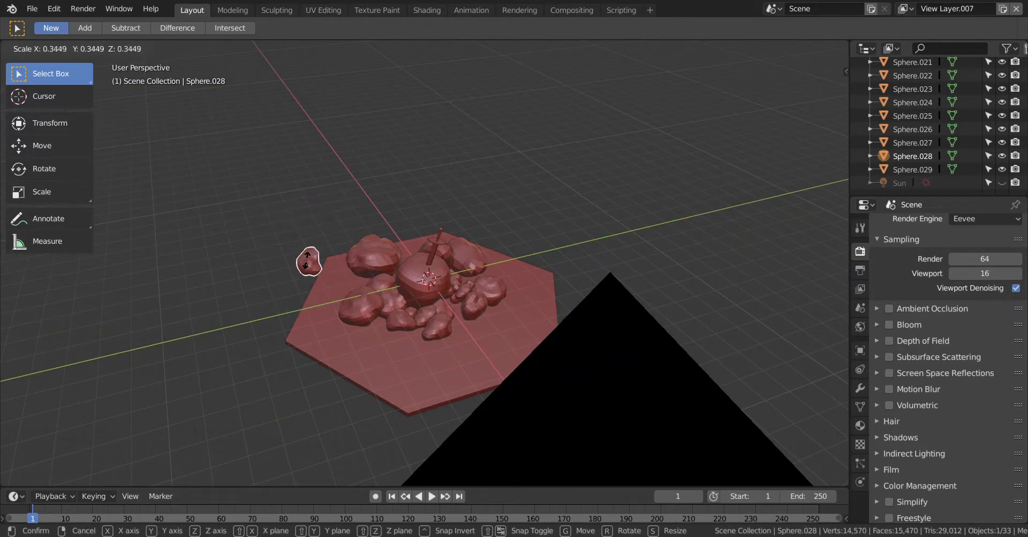
left_click(305, 264)
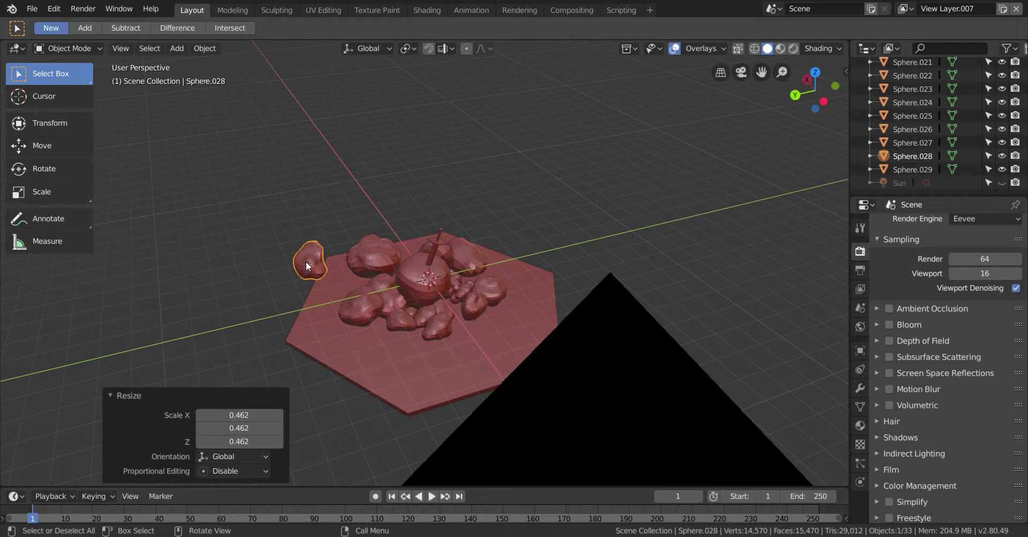
- Hide the Camera in the viewport and deselect the rock
scroll(428, 323, "down", 3)
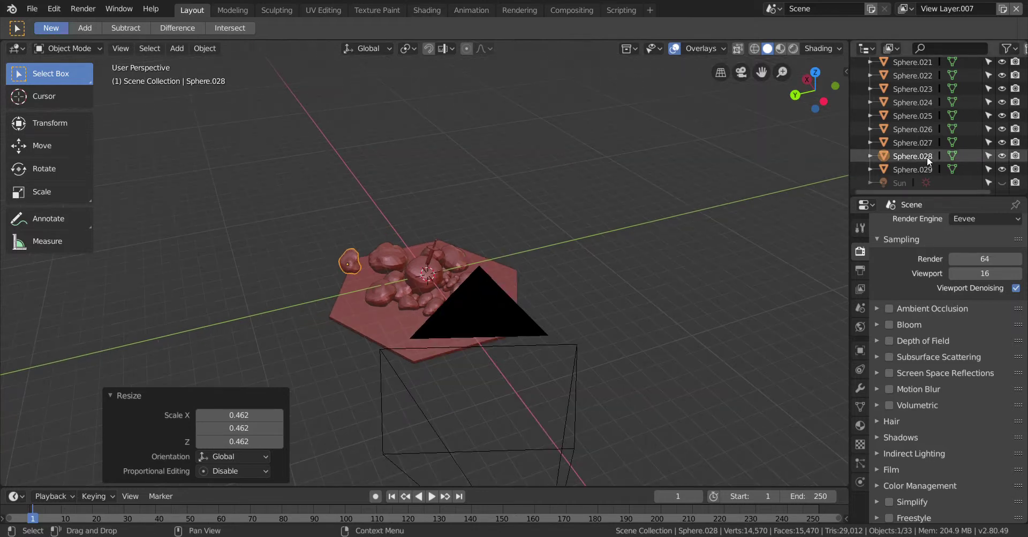
scroll(936, 146, "up", 5)
scroll(936, 146, "up", 5)
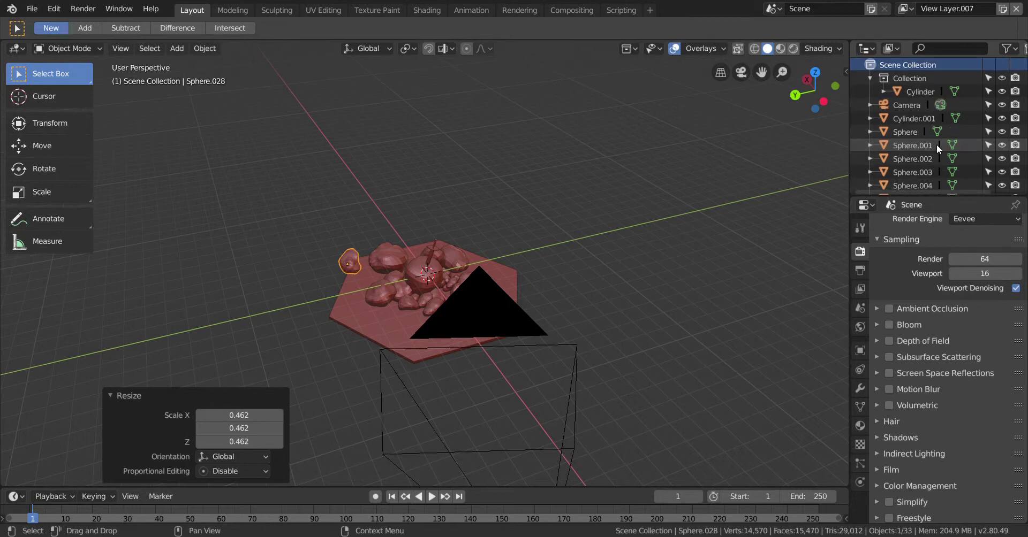
left_click(1002, 104)
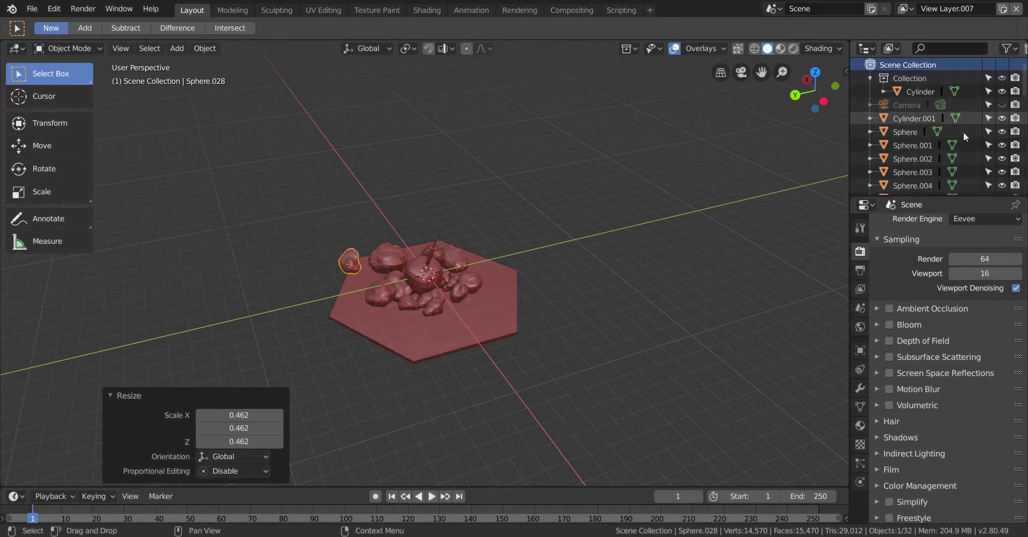
left_click(708, 290)
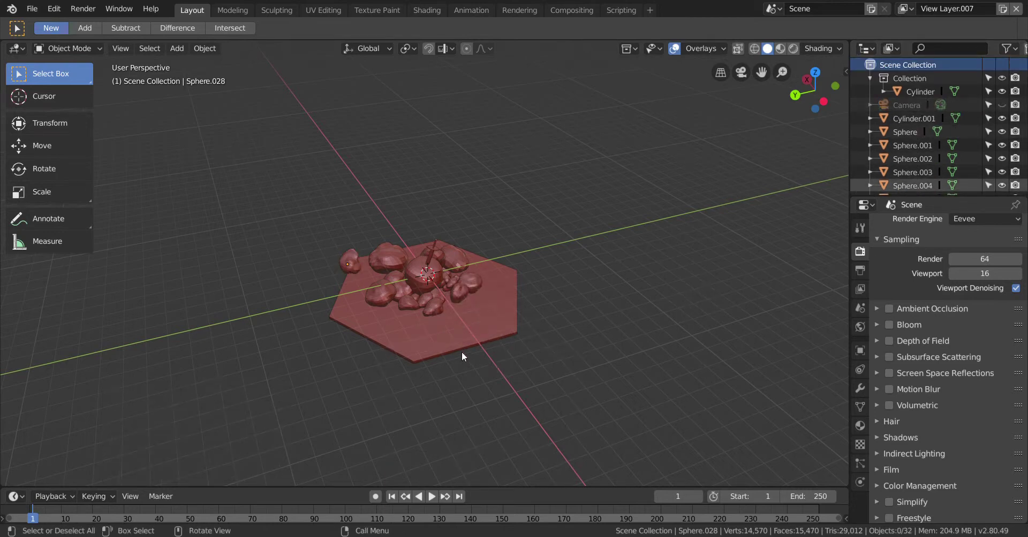
- Move the sculpted rock above the scene by about 4.38 m in X, -15.8 m in Y and 15.5 m in Z
scroll(196, 374, "up", 3)
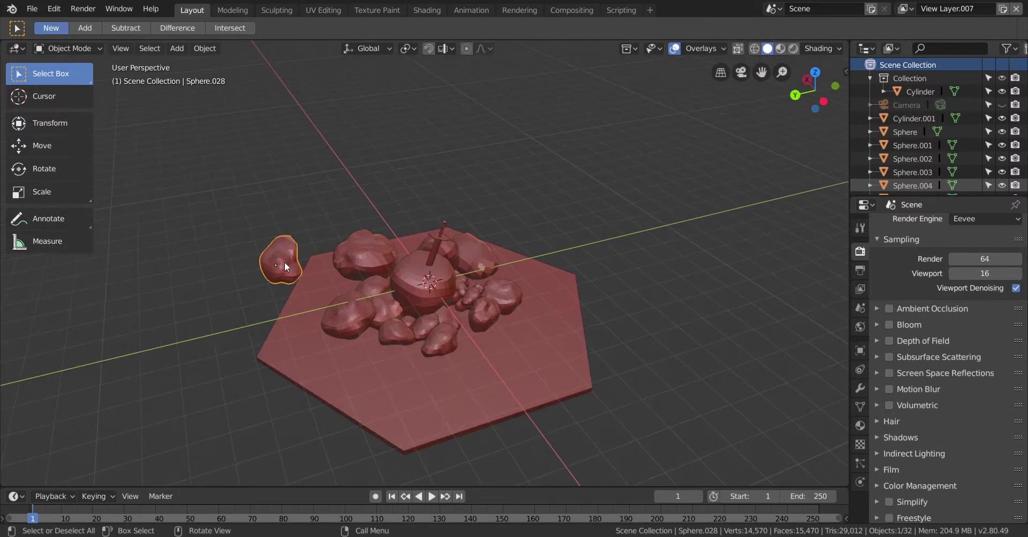
key("g")
left_click(335, 198)
middle_click_drag(300, 300, 287, 278)
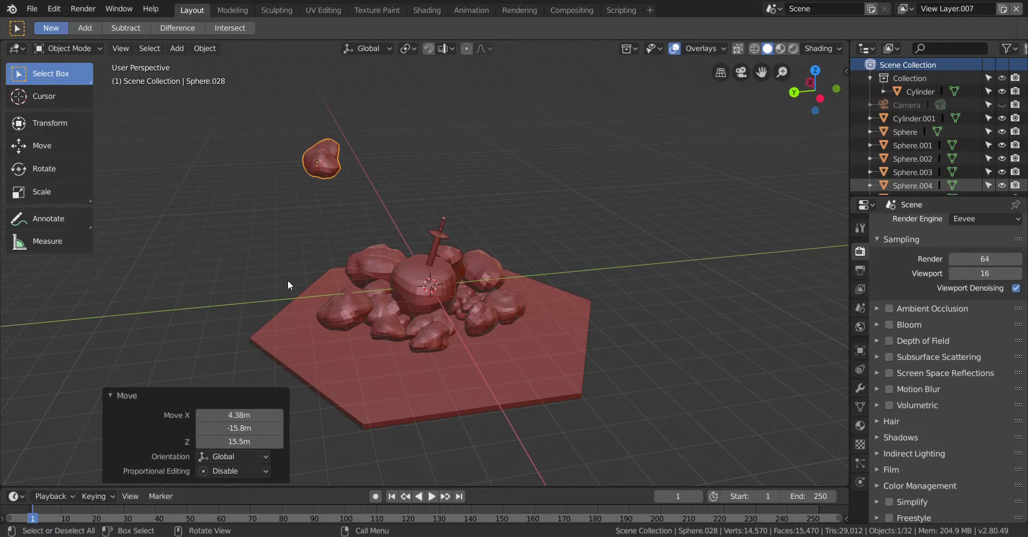
- Duplicate the rock twice, offsetting the copies by about -2.68, -21.6, 5.48 m and -2.19, -23.4, 7.62 m in X, Y and Z
key("shift+d")
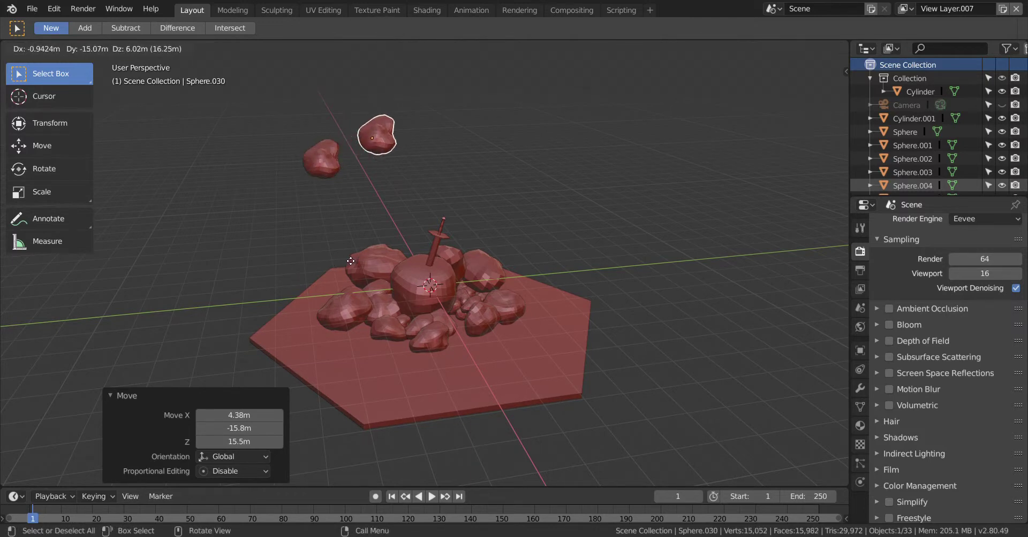
left_click(367, 260)
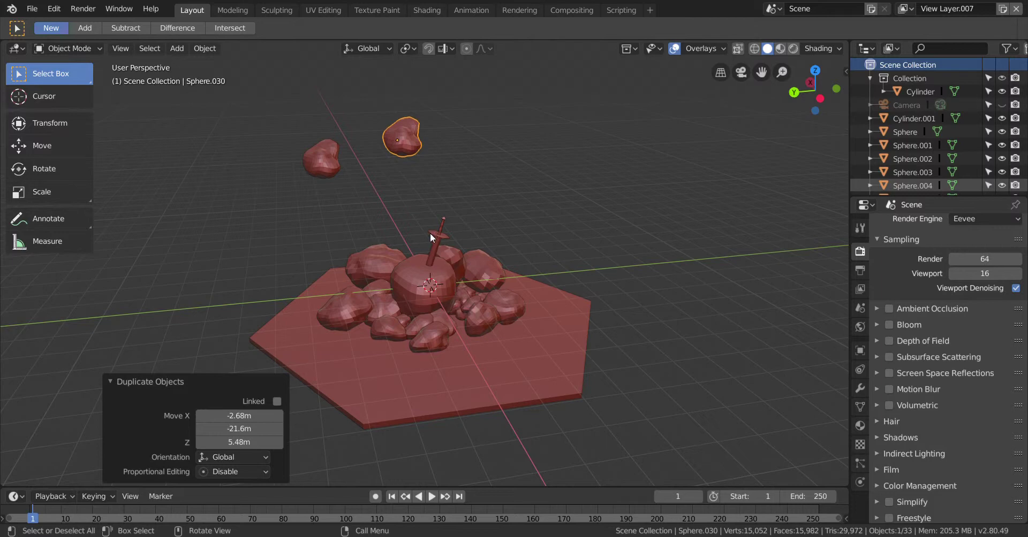
key("shift+d")
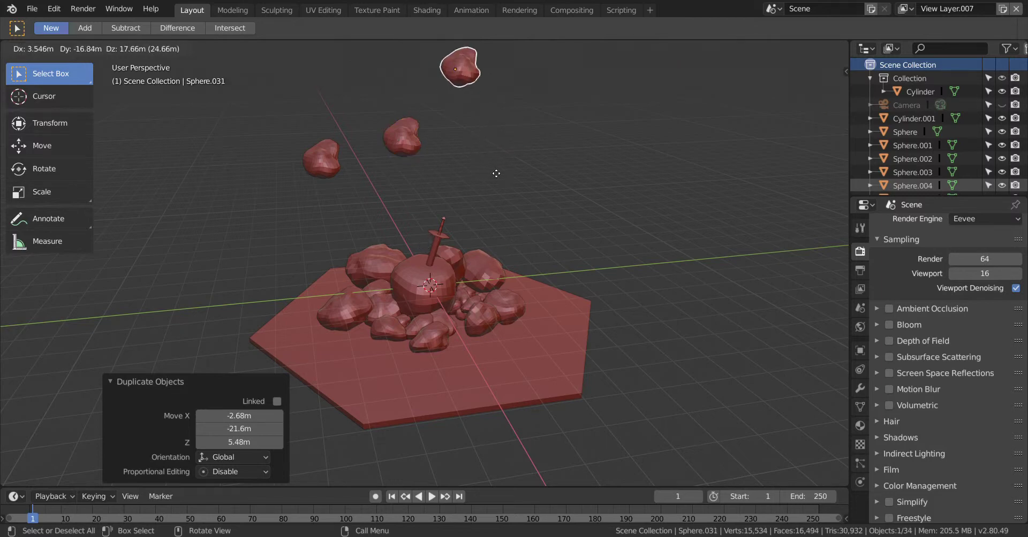
left_click(506, 211)
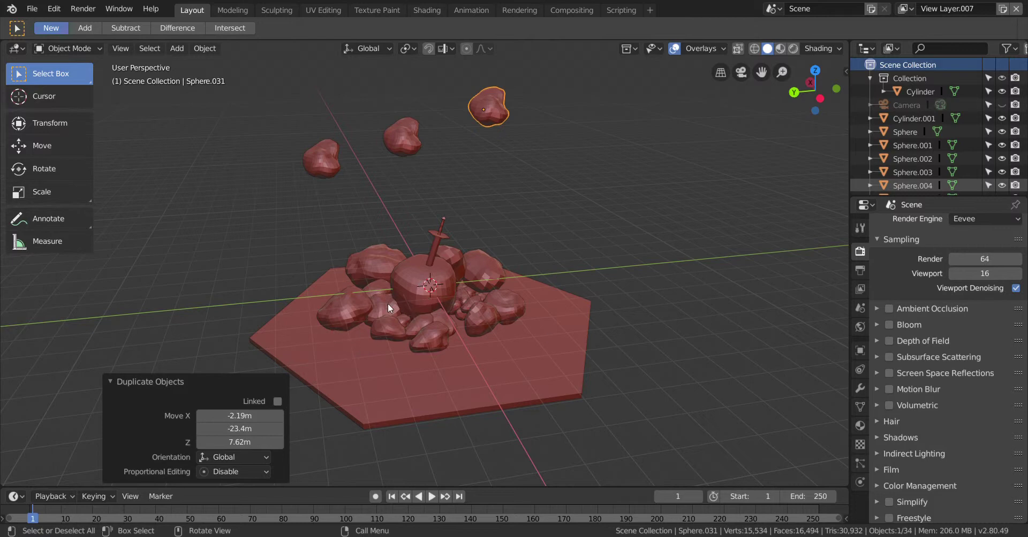
- Lower the original sculpted rock about 52.8 m along Z onto the hexagonal base
left_click(353, 348)
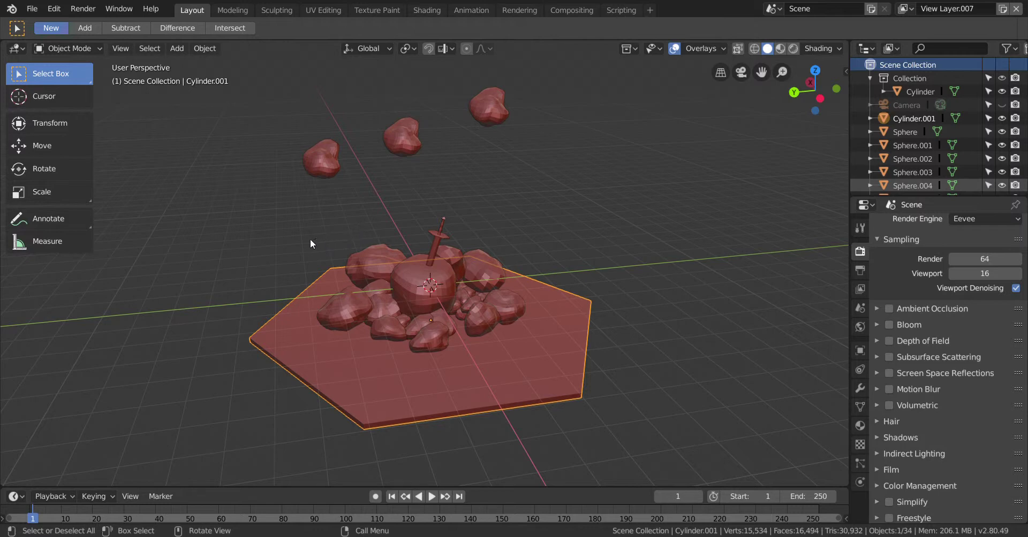
left_click(319, 177)
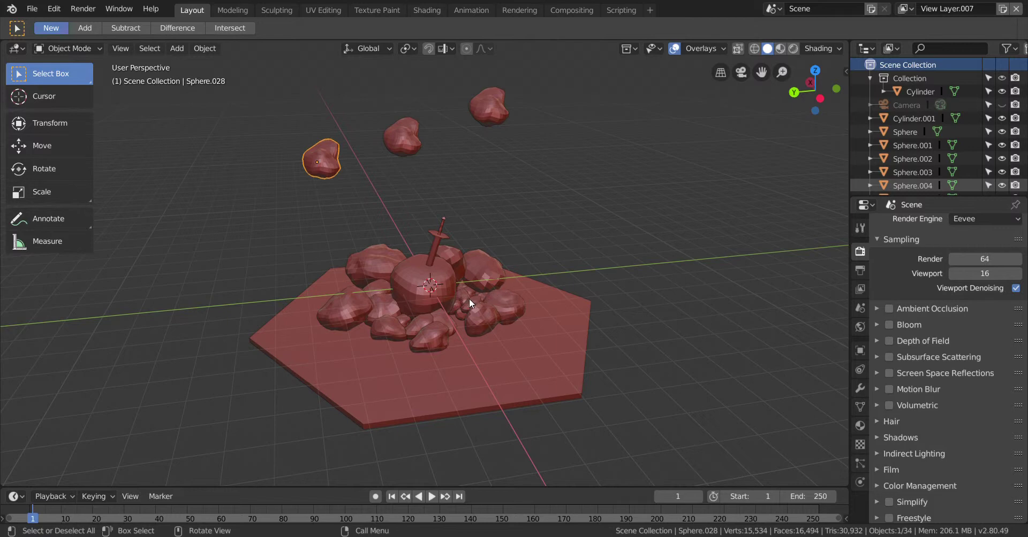
key("g")
key("z")
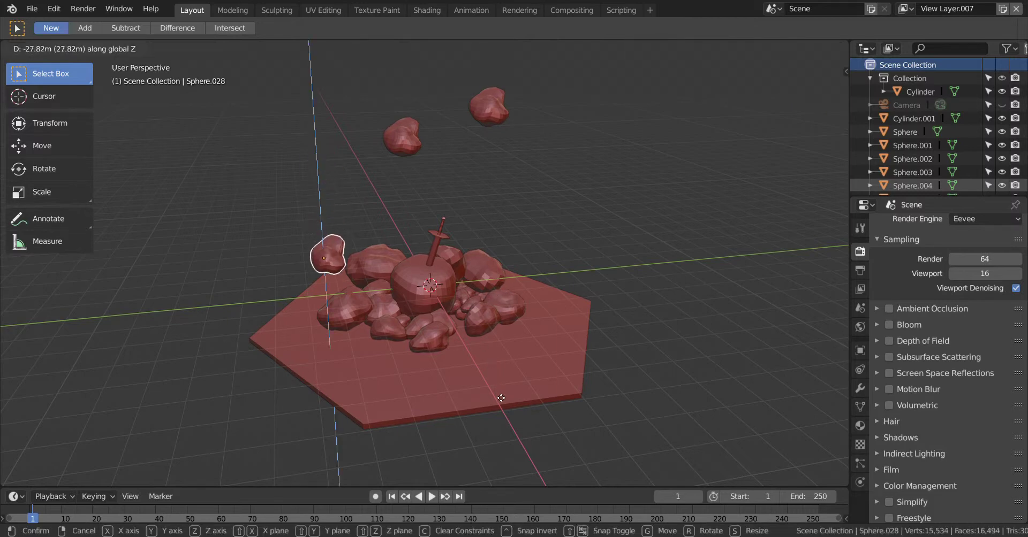
left_click(475, 476)
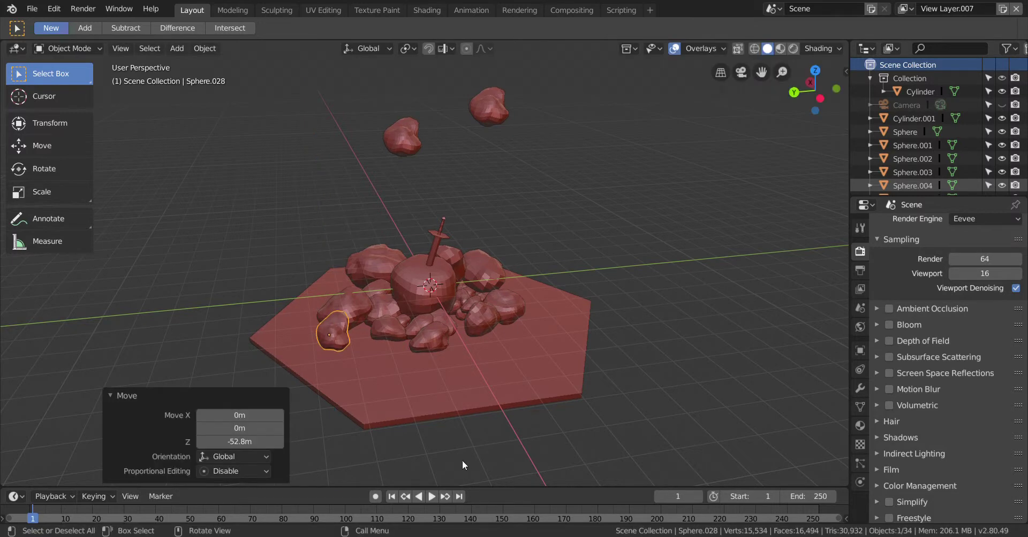
- Move the lowered rock about -8.27 m along Y, in among the other rocks on the base
key("g")
key("y")
left_click(486, 448)
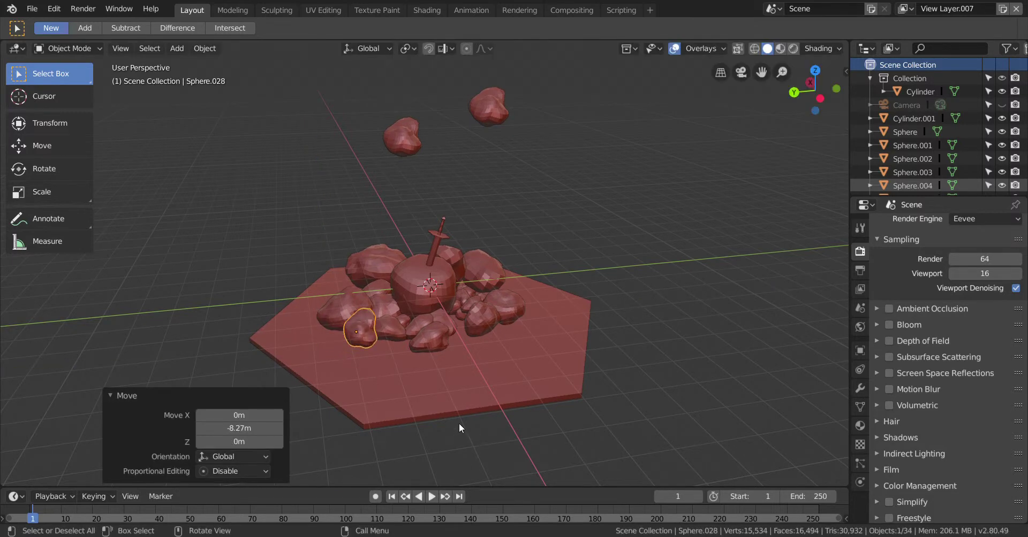
middle_click_drag(459, 423, 459, 401)
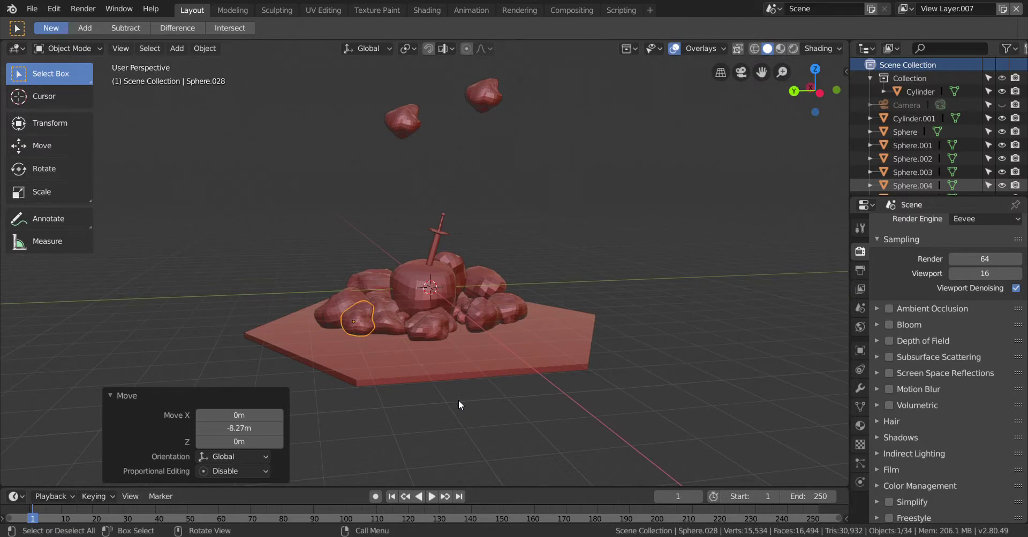
- Fine-tune the placed rock's height on the base along global Z and deselect it
key("g")
key("z")
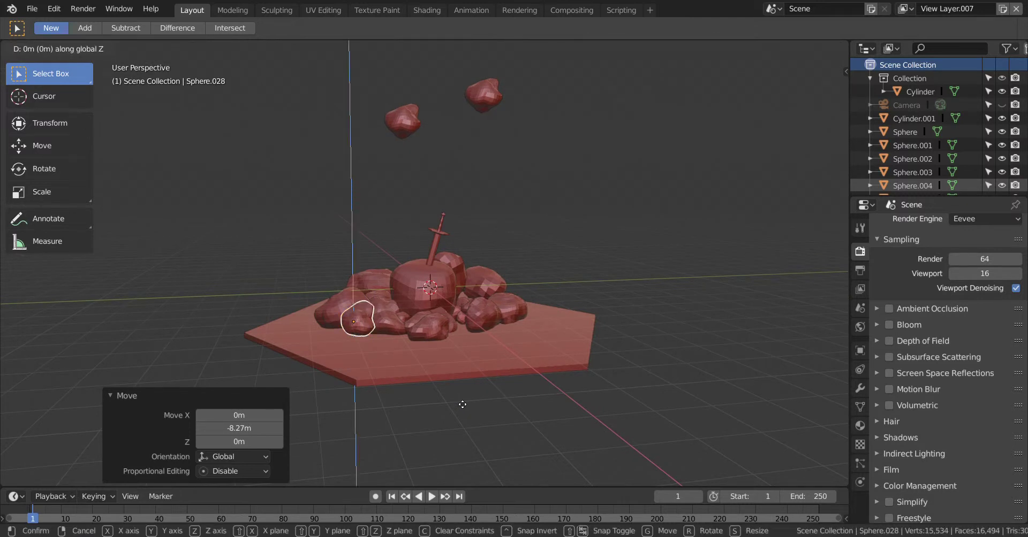
left_click(482, 403)
left_click(509, 397)
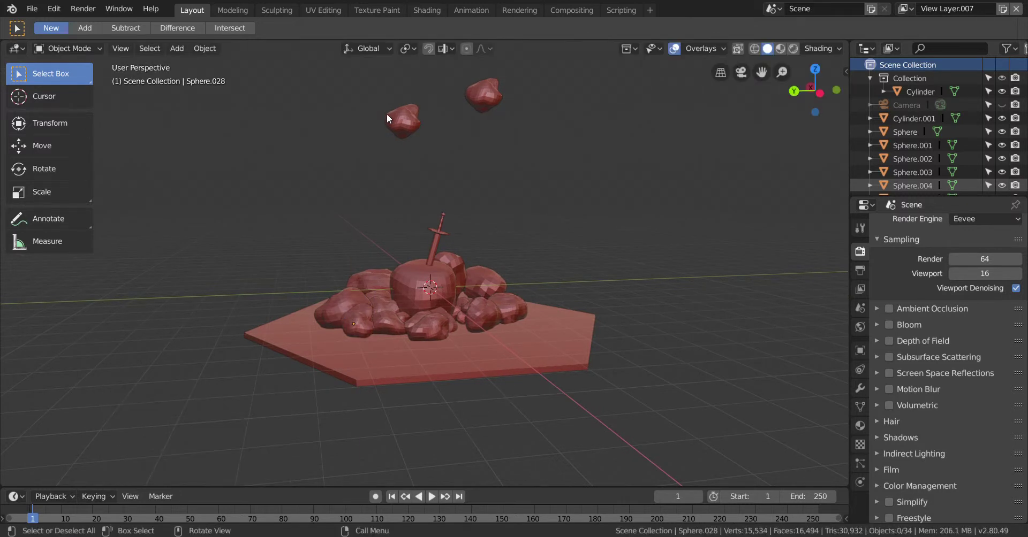
- Lower the nearer floating rock copy about 59.8 m along Z onto the front of the hexagonal base
key("g")
key("z")
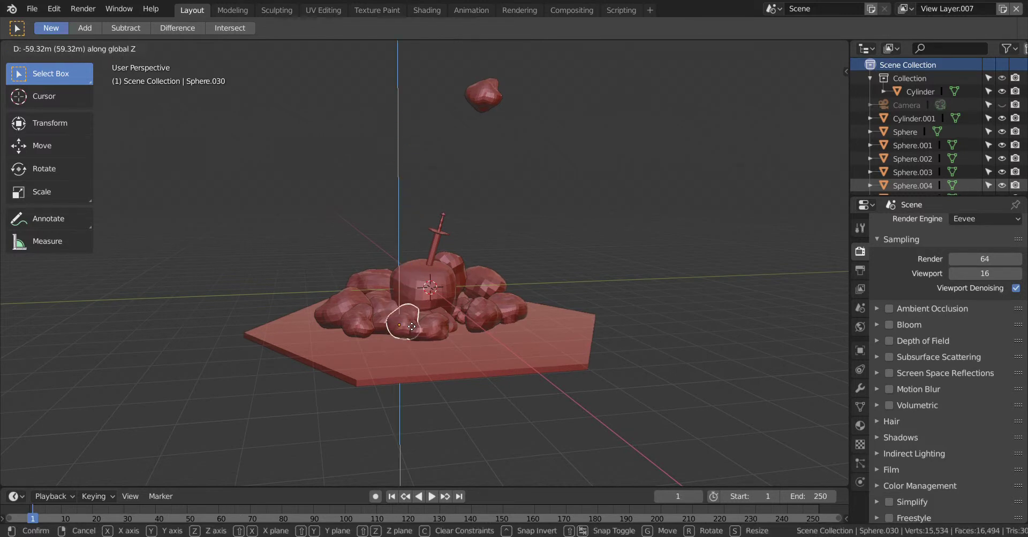
key("y")
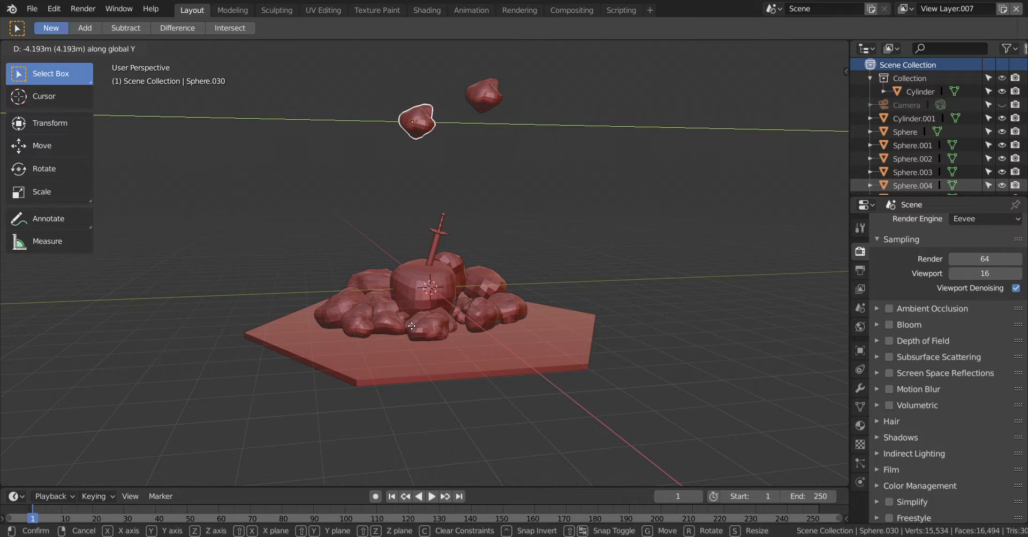
key("z")
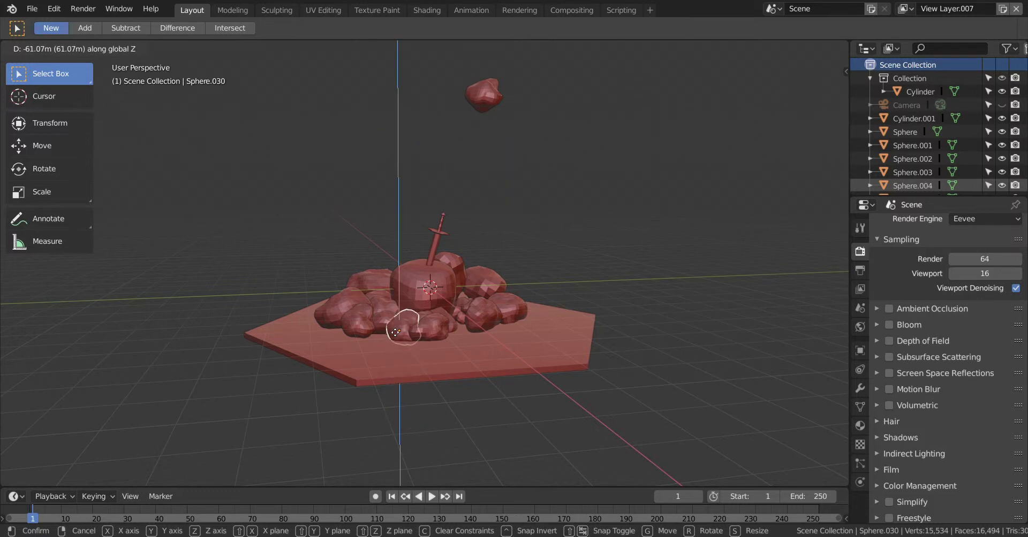
left_click(394, 329)
- Move the lowered rock copy about 3.8 m along X and 1.74 m along Y, in among the front rocks
key("g")
key("x")
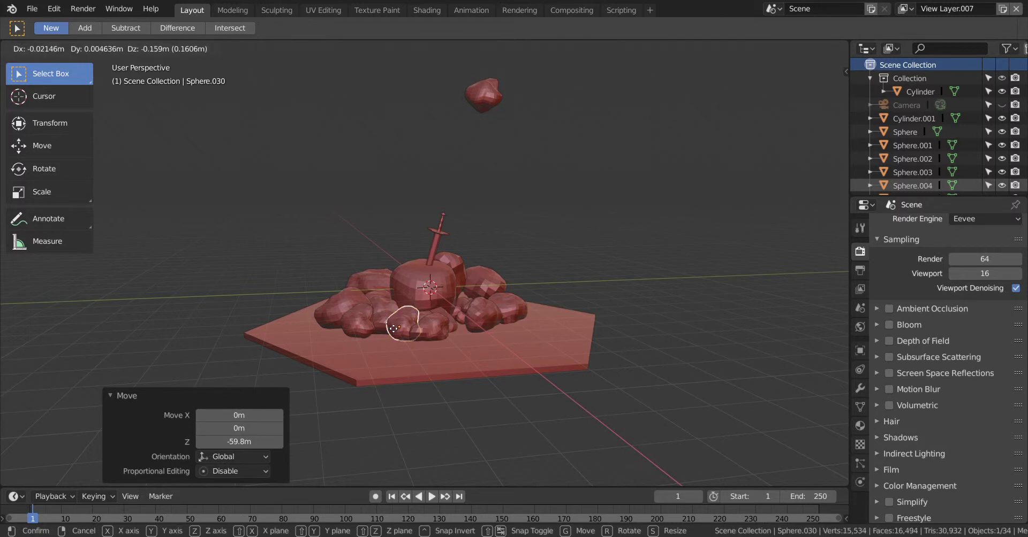
left_click(387, 322)
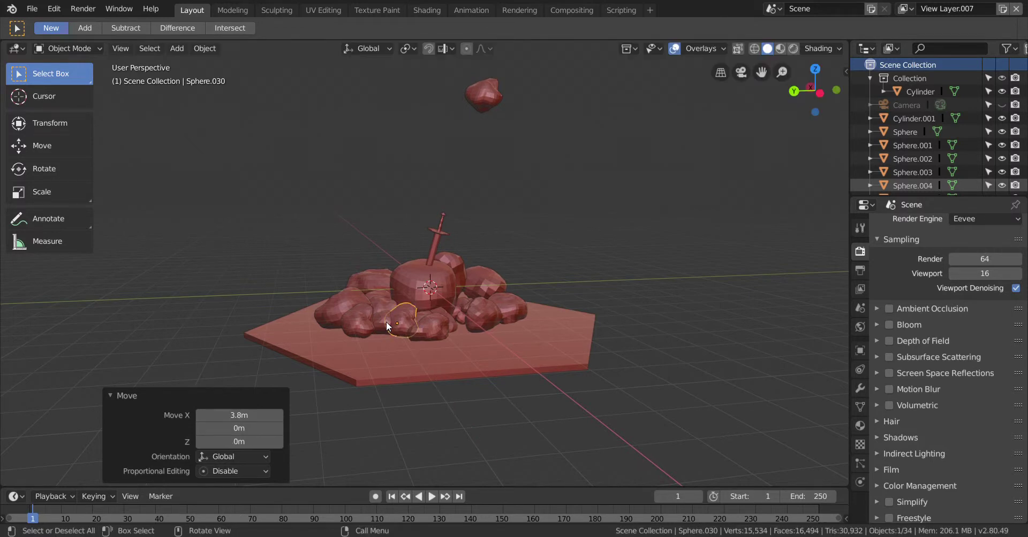
key("g")
key("y")
left_click(381, 329)
- Move the same rock about -9.45 m along X and deselect it
key("g")
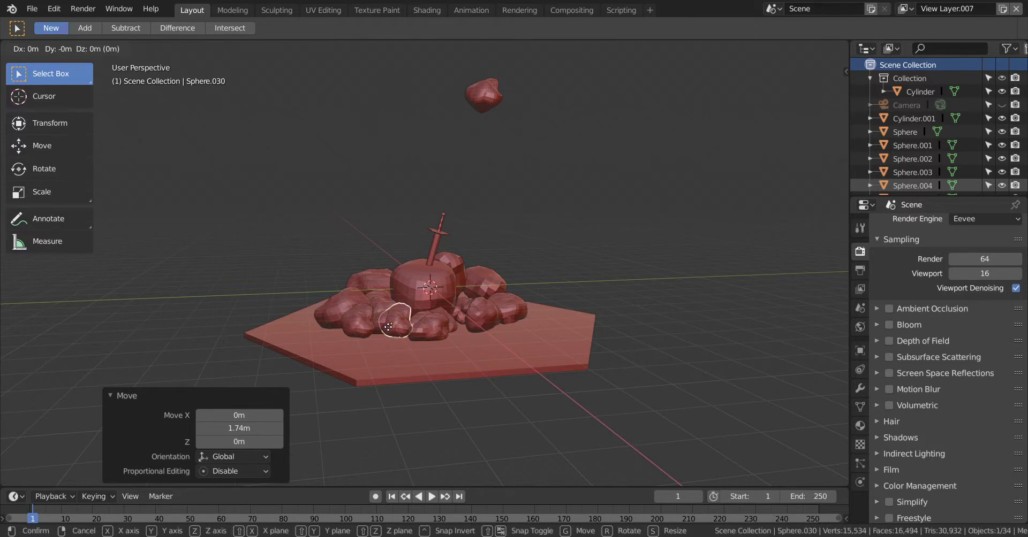
key("x")
left_click(396, 332)
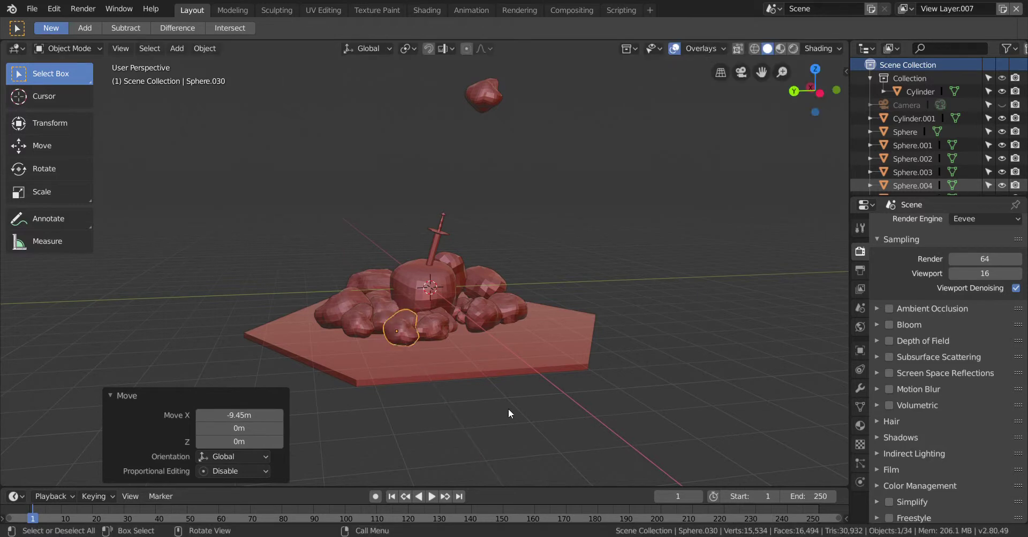
left_click(483, 441)
- Rotate the rock copy about 106° in the view plane and move it about 2.55, 2.31 and 2.5 m in X, Y and Z
middle_click_drag(484, 438, 474, 461)
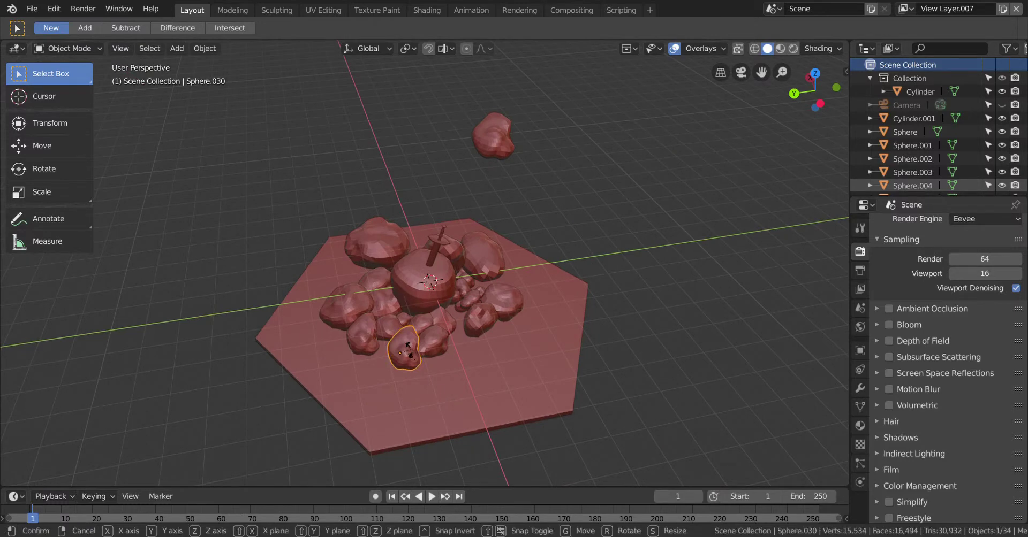
key("r")
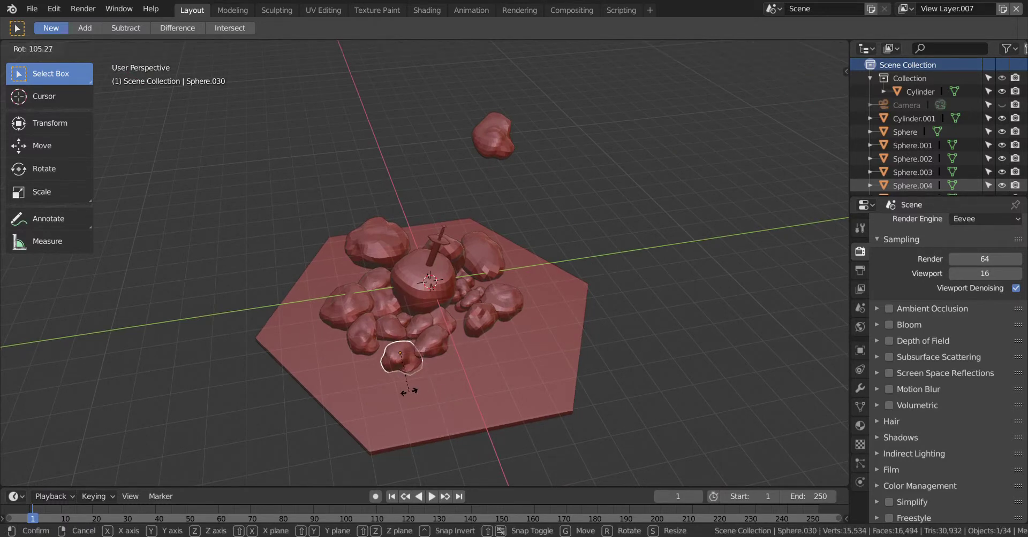
left_click(403, 371)
key("g")
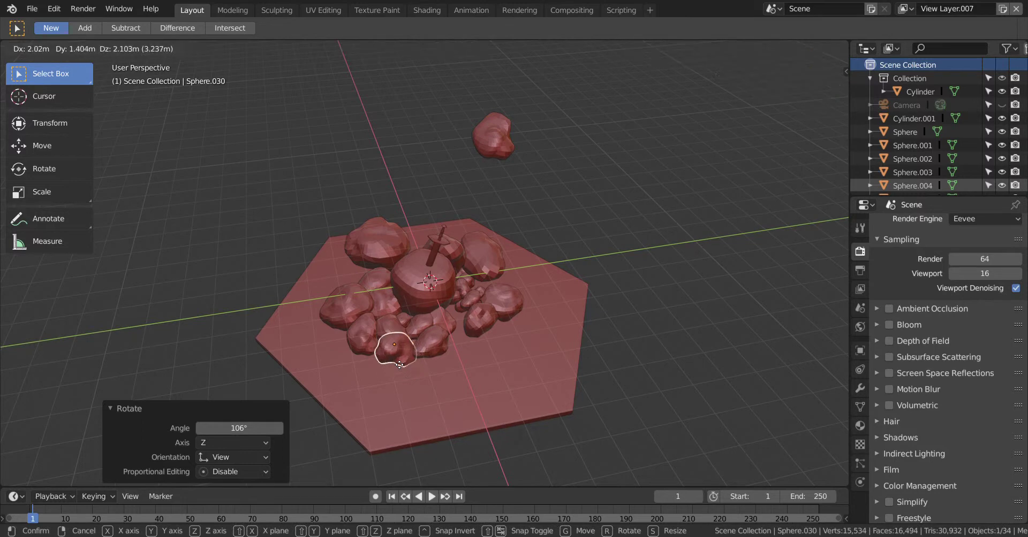
key("Return")
- Rotate the rock copy about -50.8° in the view plane, seen from a low side angle
middle_click_drag(392, 478, 385, 427)
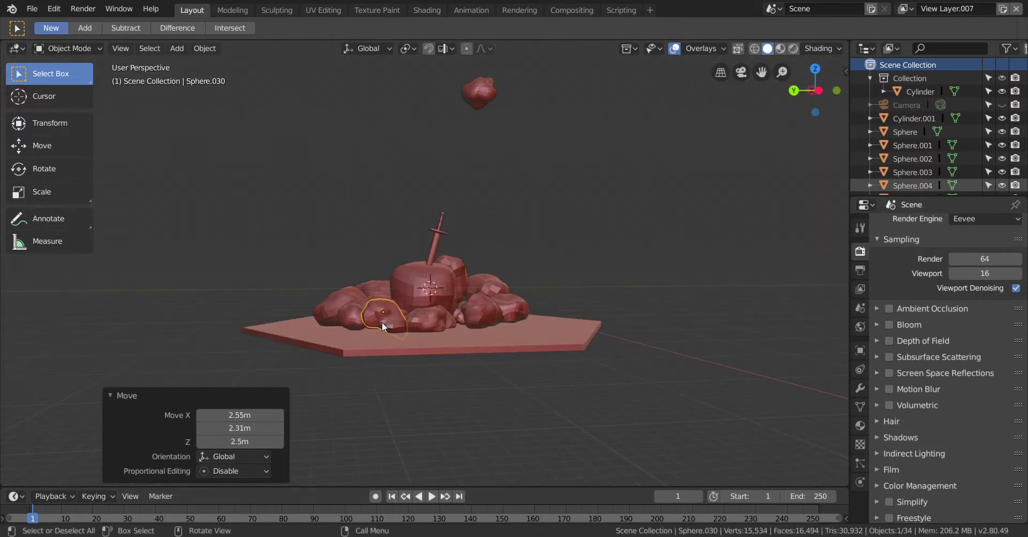
key("r")
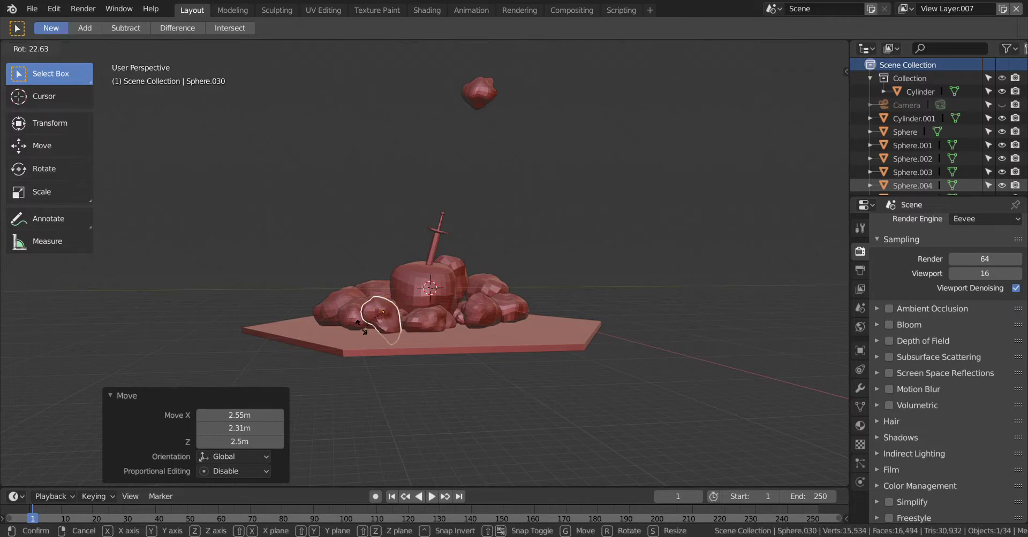
left_click(388, 325)
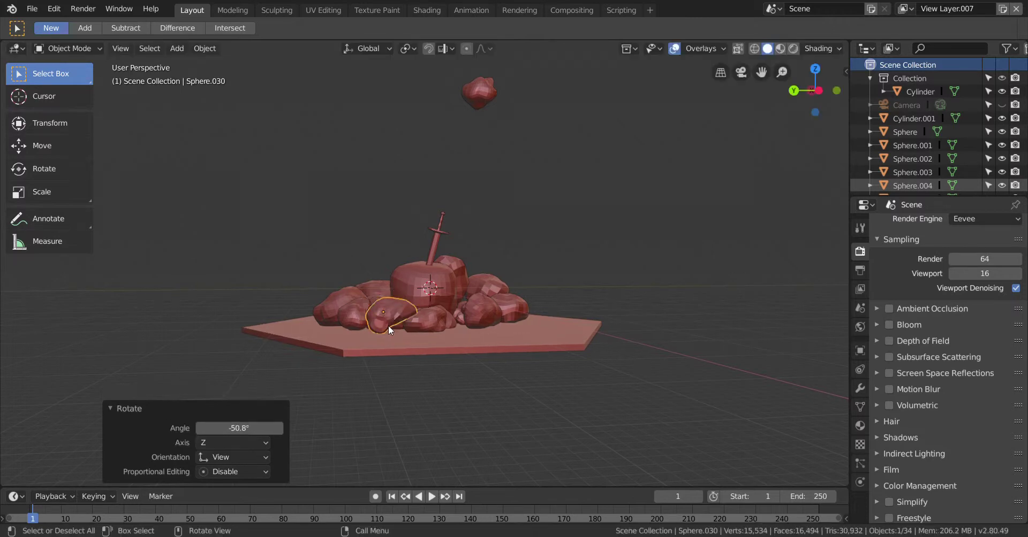
- Rotate the neighbouring original sculpted rock about -62.8° around global Y and 50.9° around global X
middle_click_drag(404, 358, 413, 393)
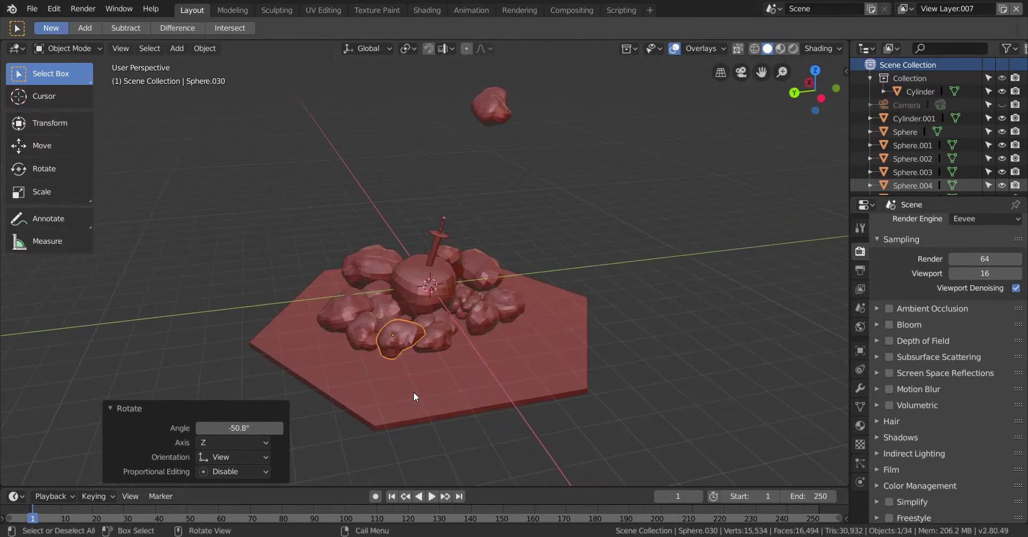
left_click(361, 334)
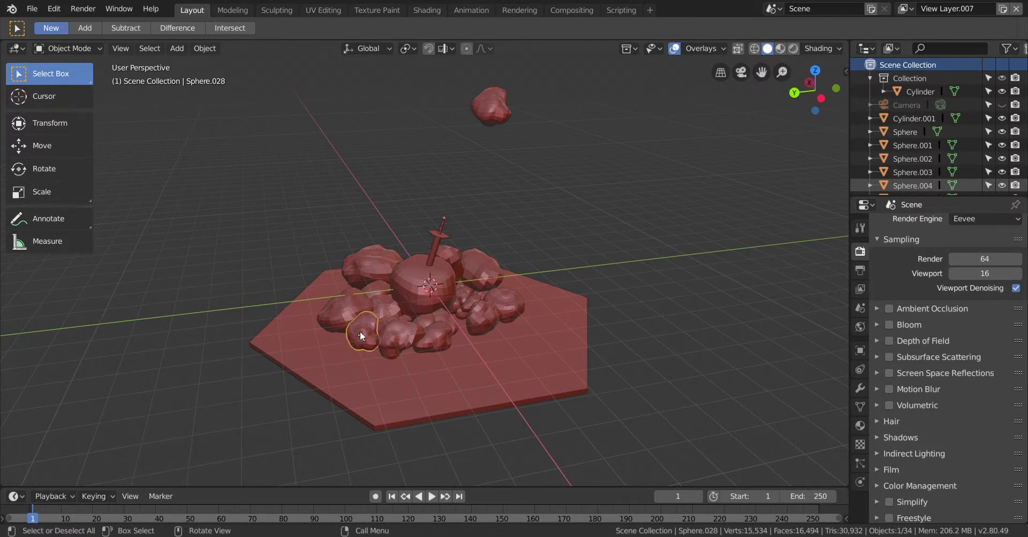
key("r")
key("y")
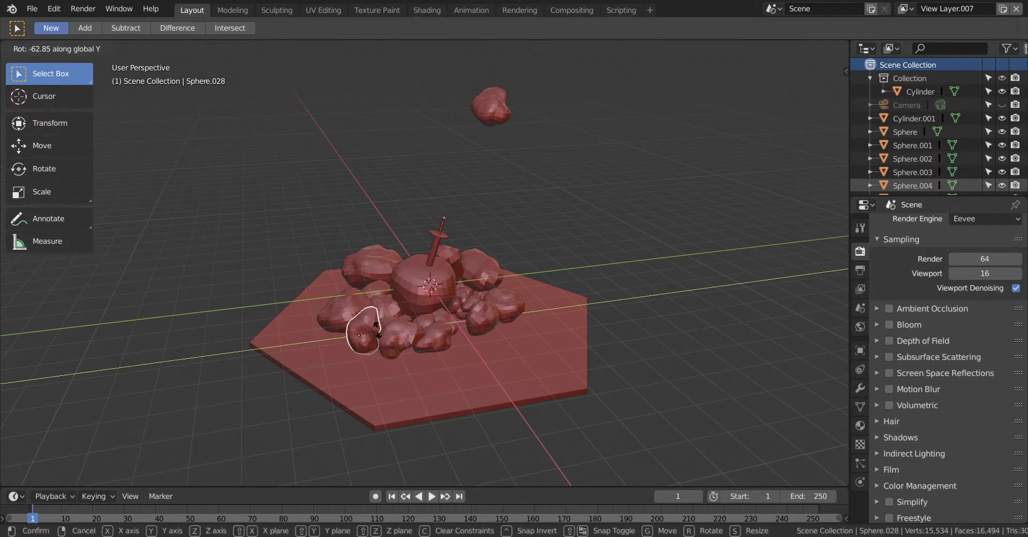
key("r")
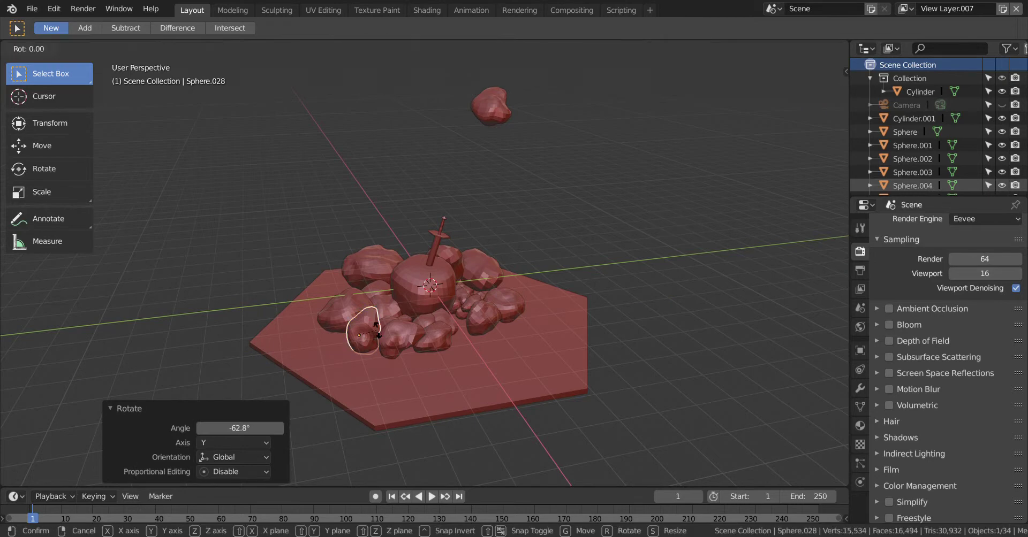
key("x")
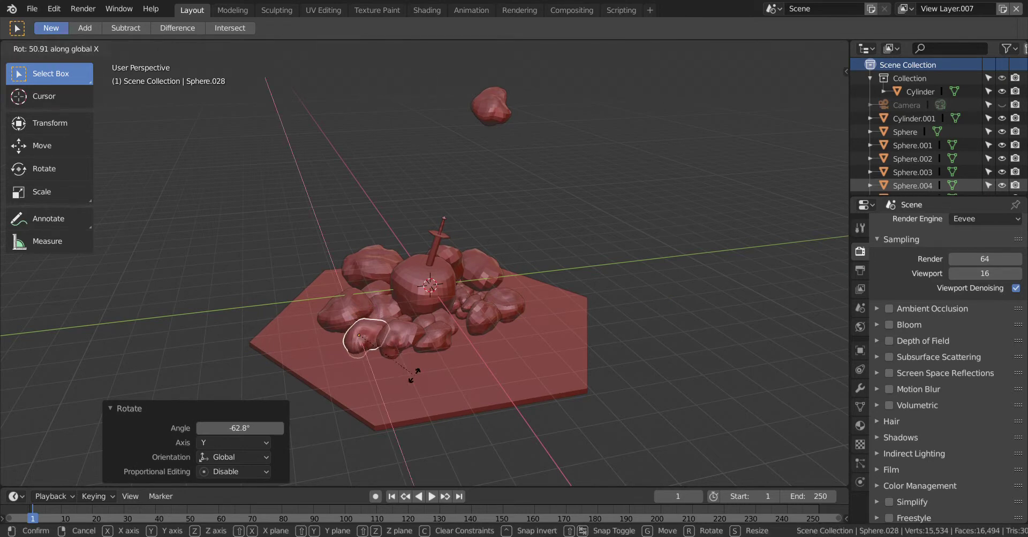
left_click(416, 375)
- Rotate the adjacent rock copy about 79.4° around global X and -147° around global Z
left_click(408, 341)
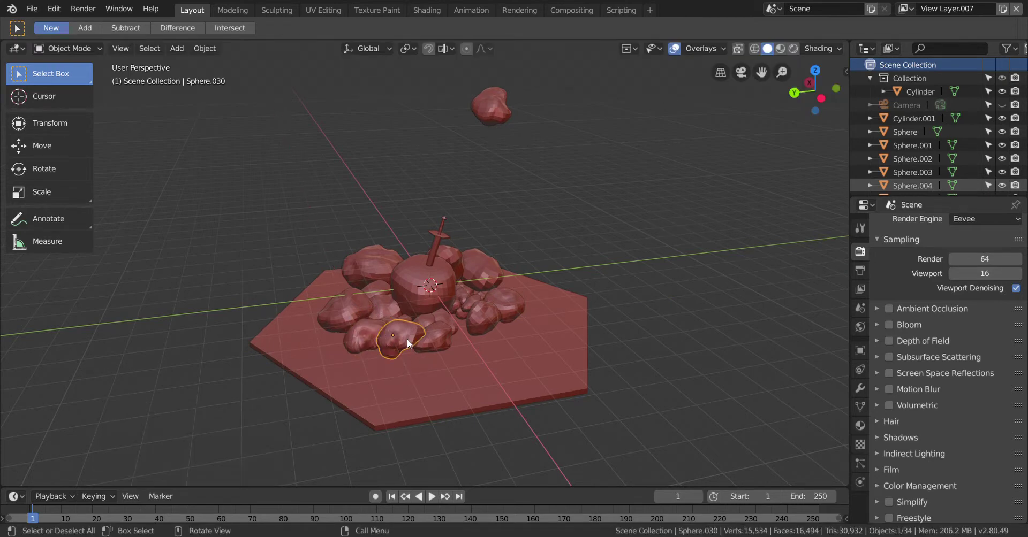
key("r")
key("x")
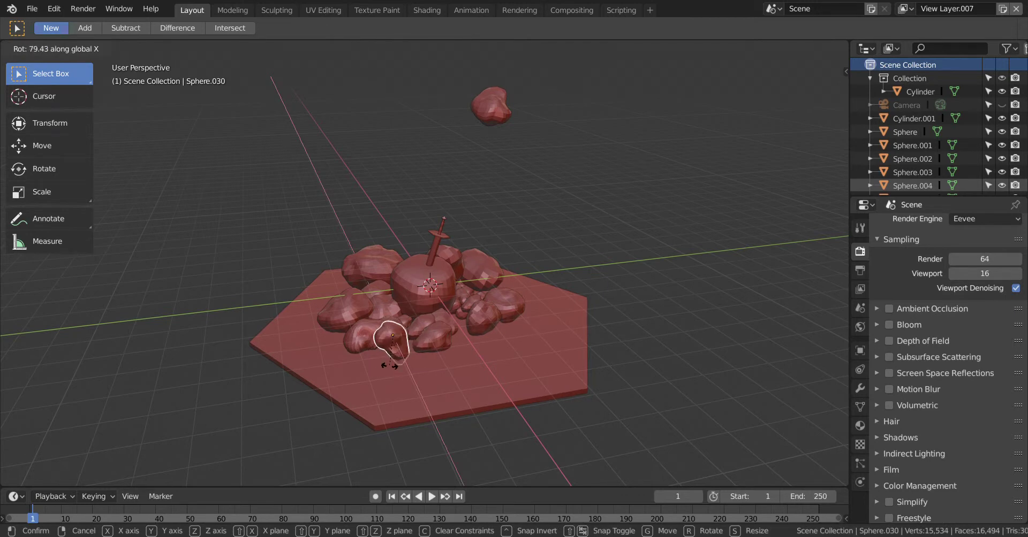
left_click(390, 366)
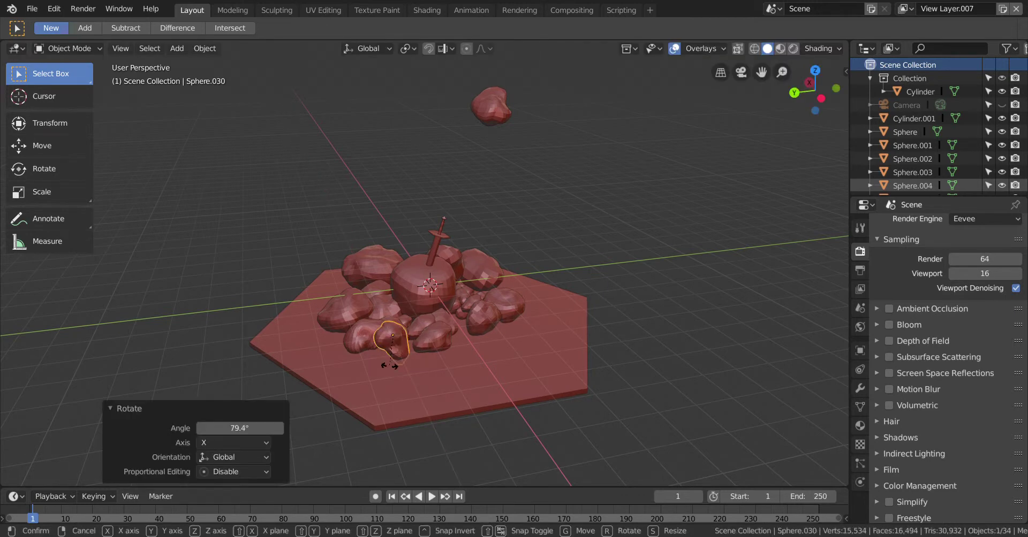
key("r")
key("z")
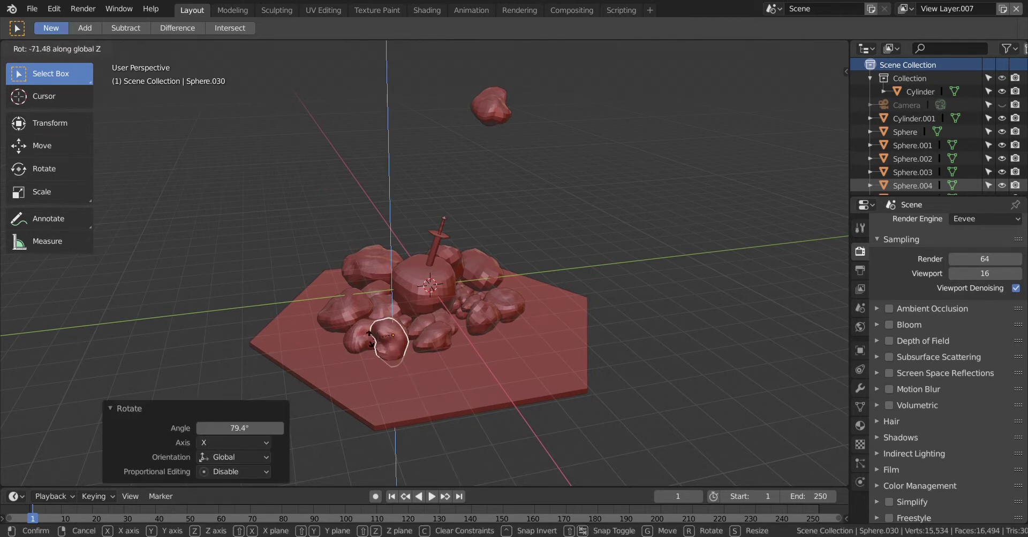
left_click(381, 311)
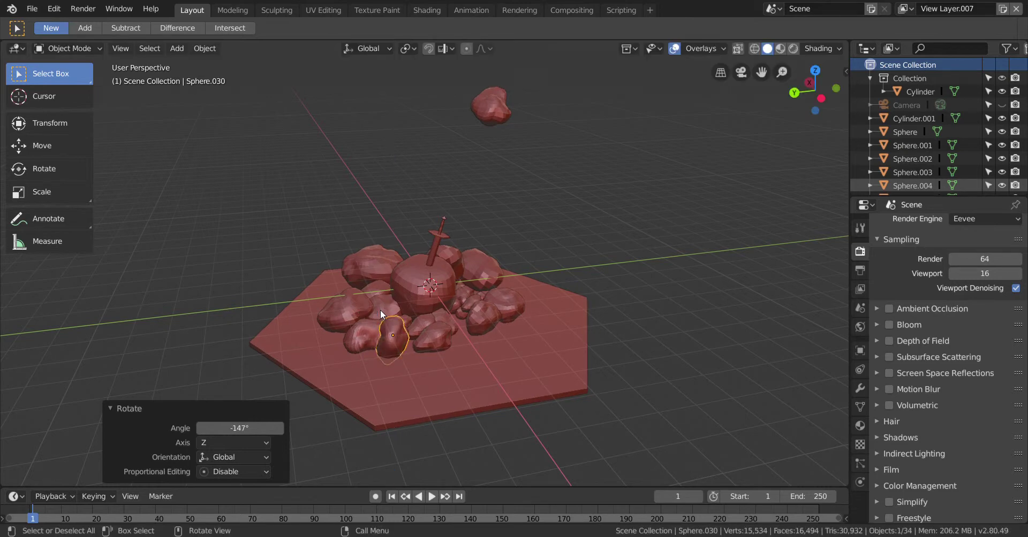
- Rotate the same rock copy about 2.3° around global X and deselect it
key("r")
key("y")
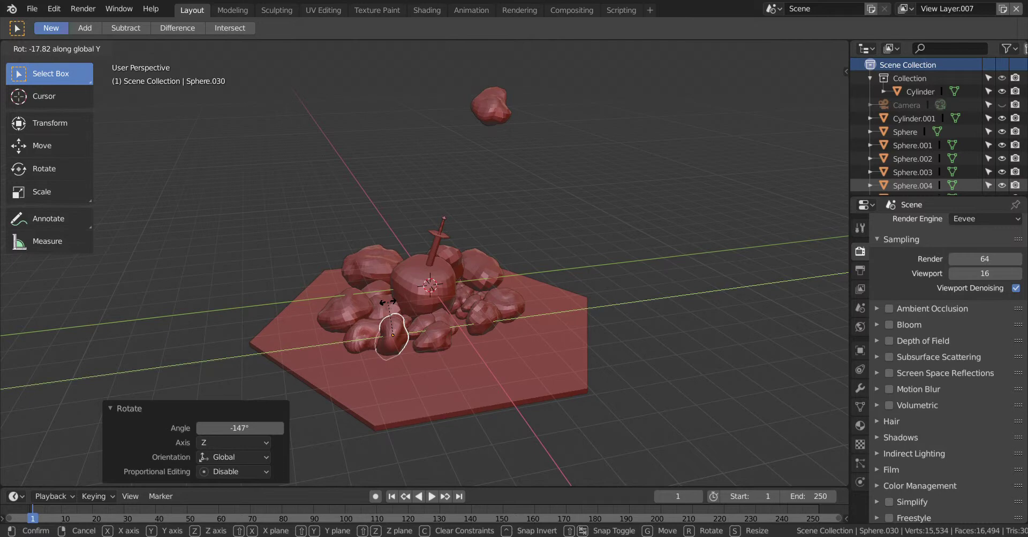
key("r")
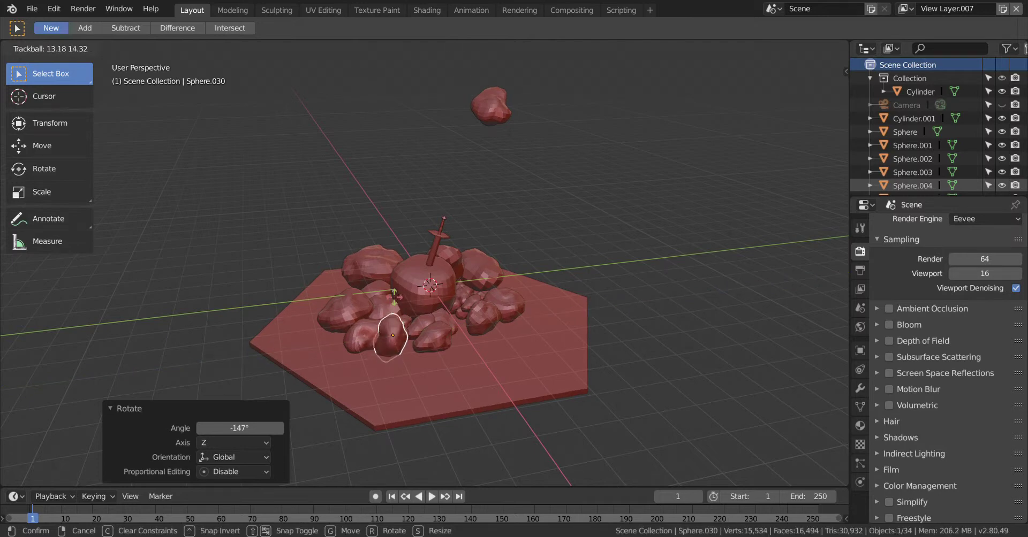
key("y")
key("x")
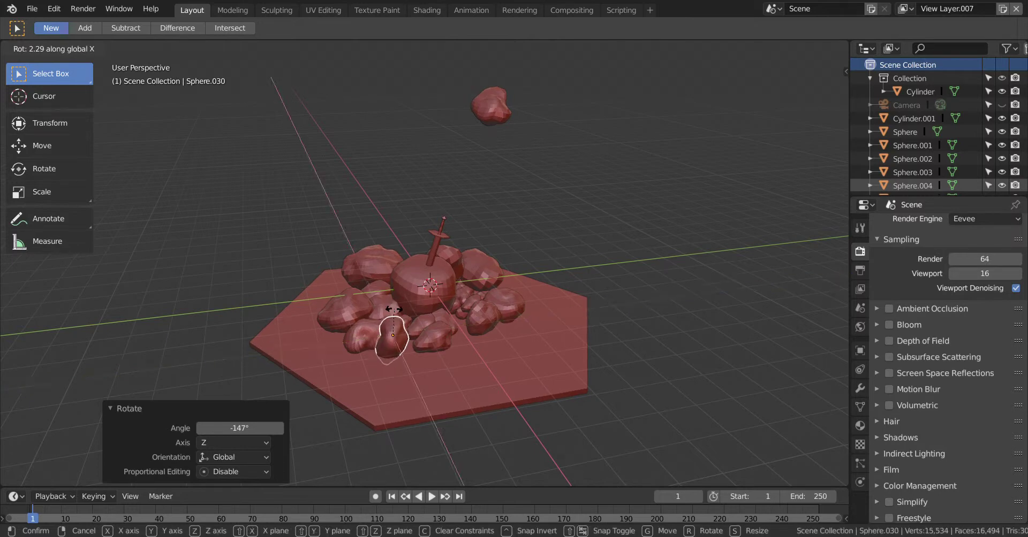
left_click(393, 309)
left_click(454, 458)
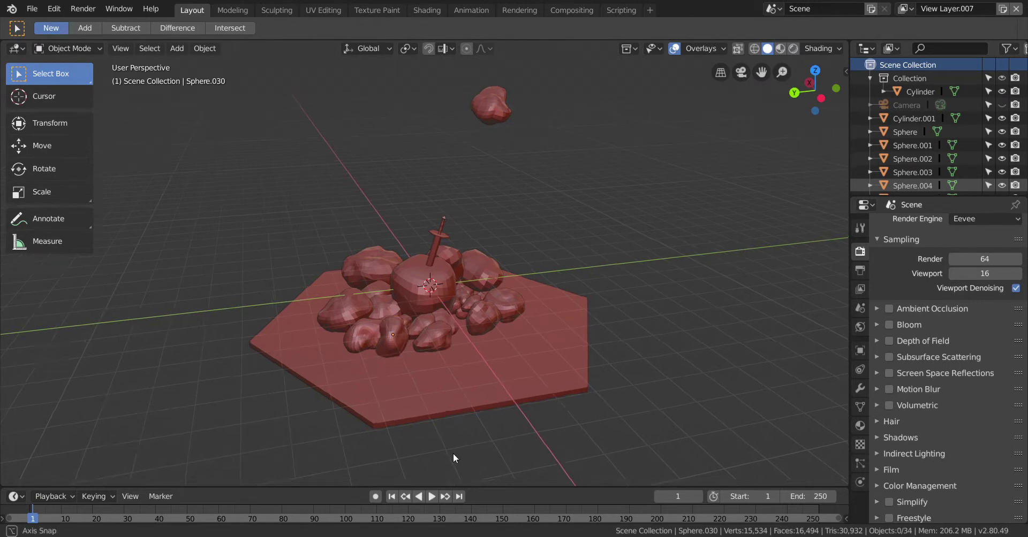
- Move the rock copy about -4.89 m along Y, closer to the small front rocks
middle_click_drag(453, 455, 387, 486)
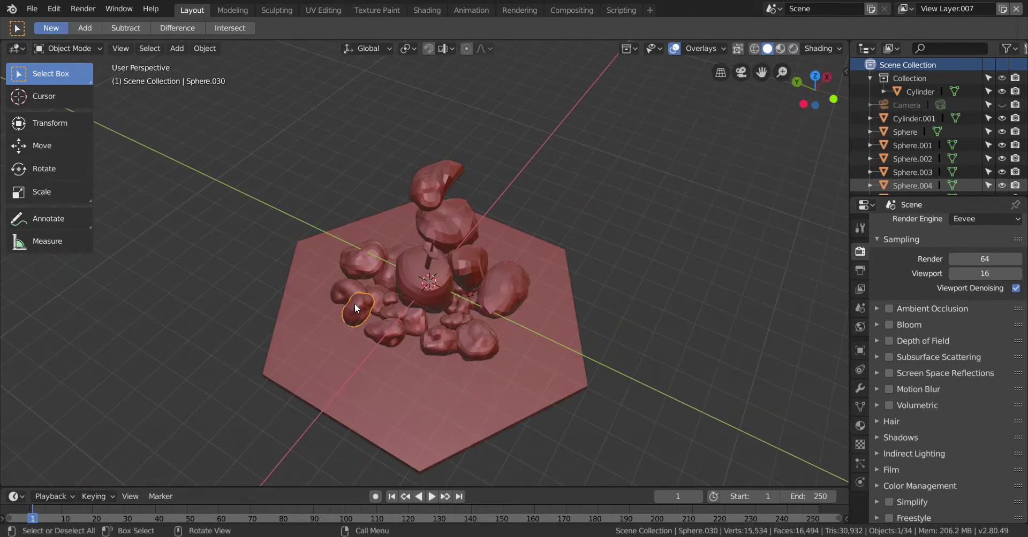
key("g")
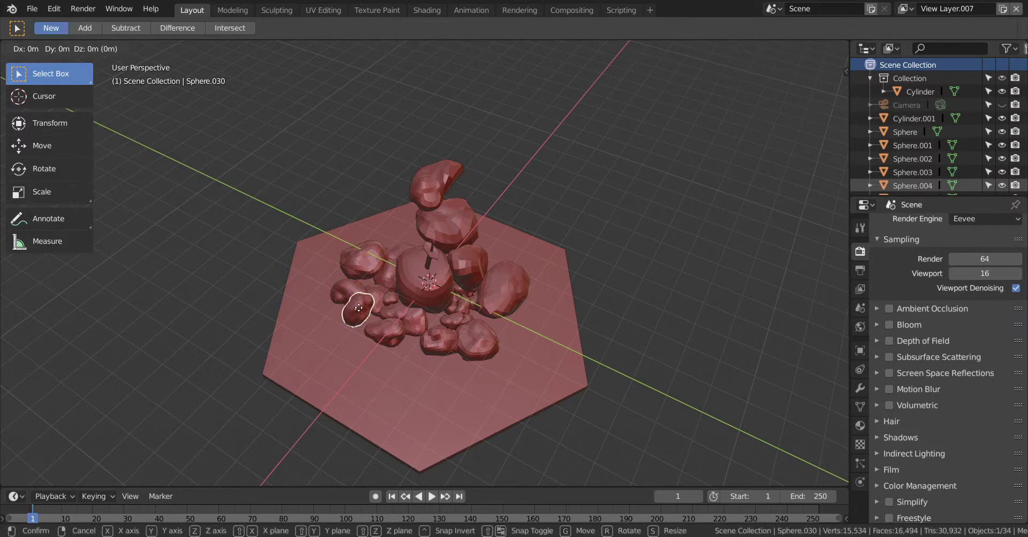
left_click(358, 308)
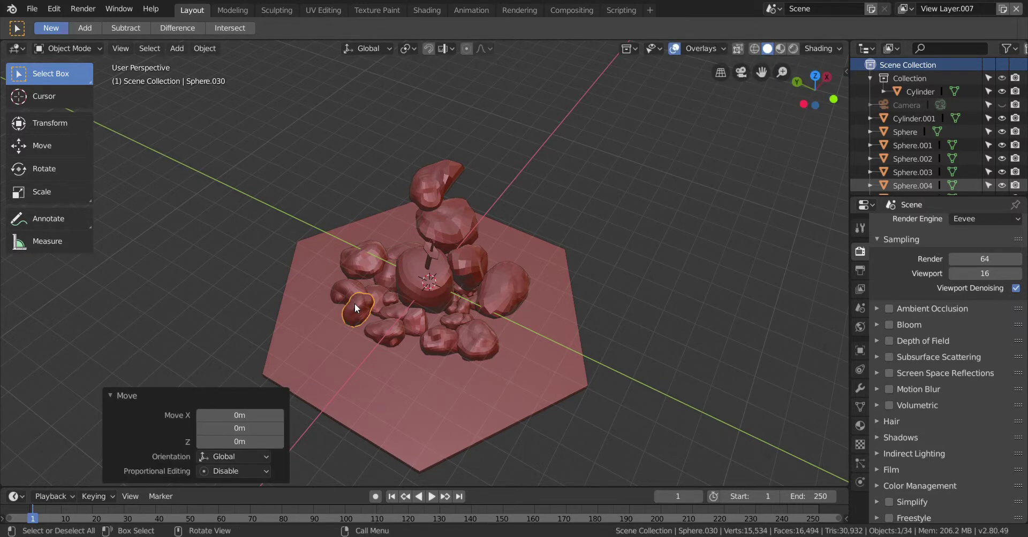
key("g")
key("y")
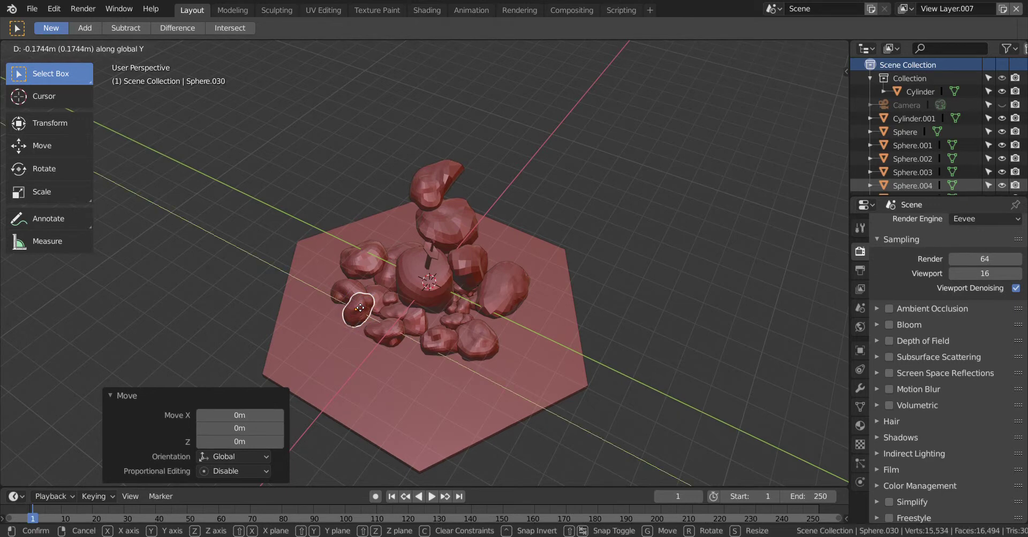
left_click(368, 307)
- Rotate the moved rock copy about 40.4° around global Y
key("r")
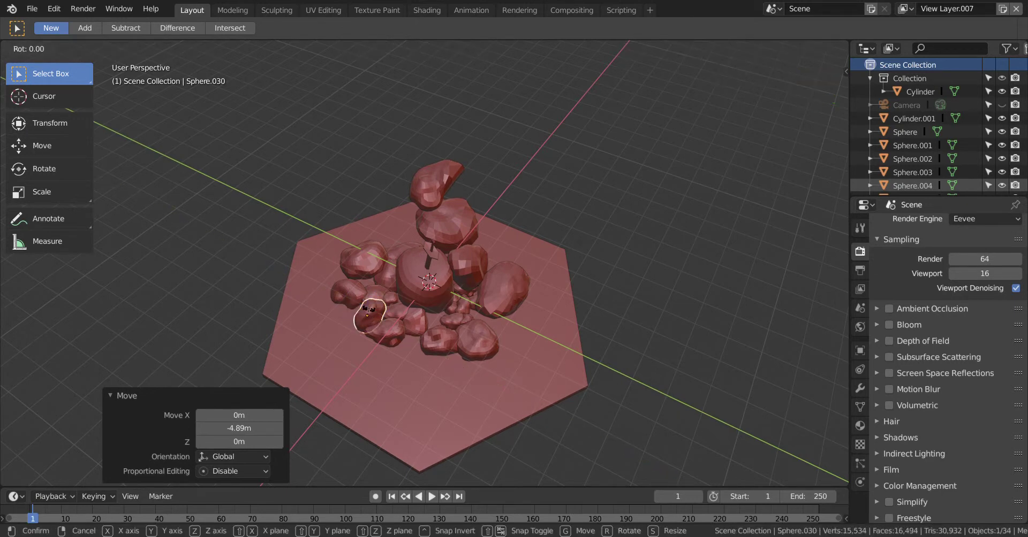
key("y")
left_click(381, 304)
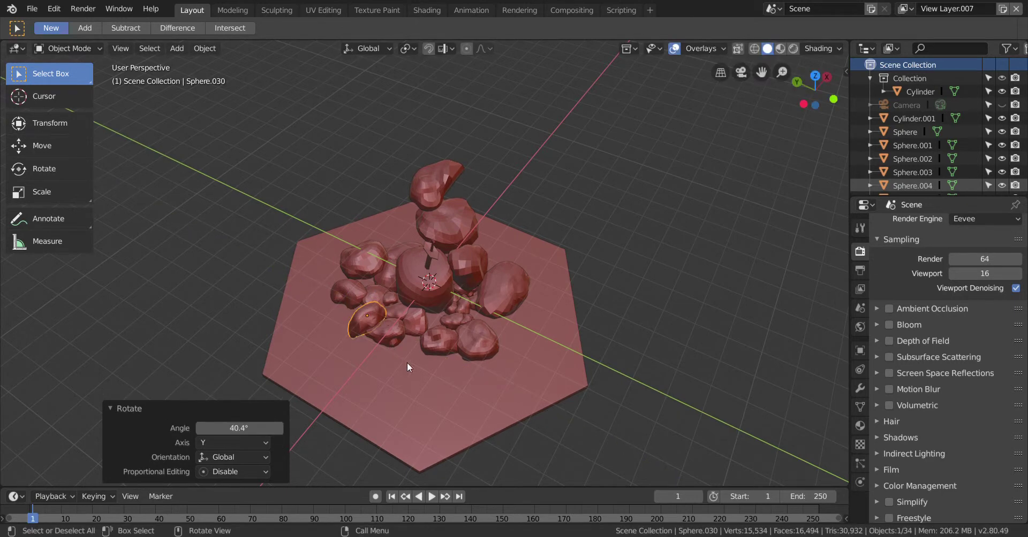
- Lower the rock floating above the scene about -65.3 m along Z to the hexagonal base
middle_click_drag(589, 395, 638, 367)
left_click(496, 96)
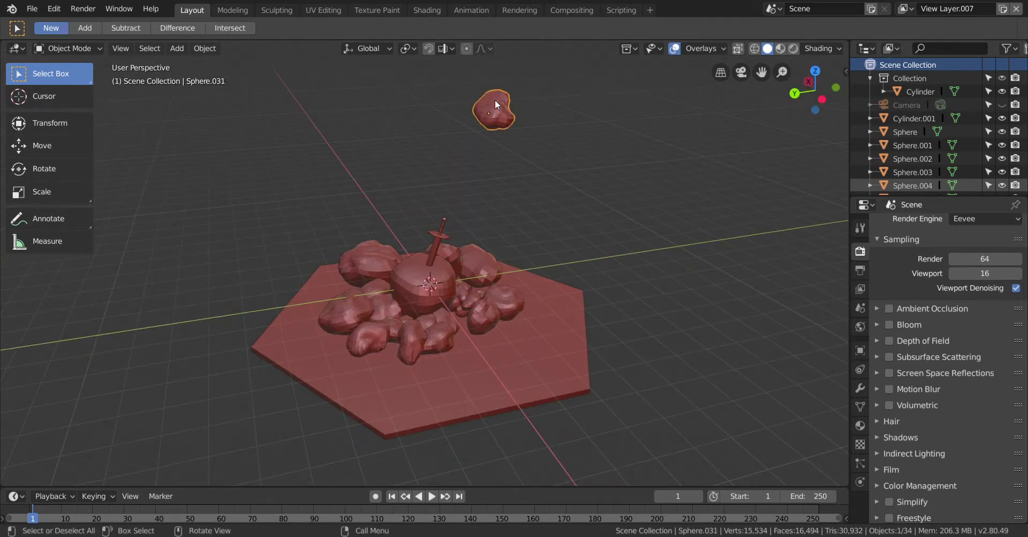
key("g")
key("z")
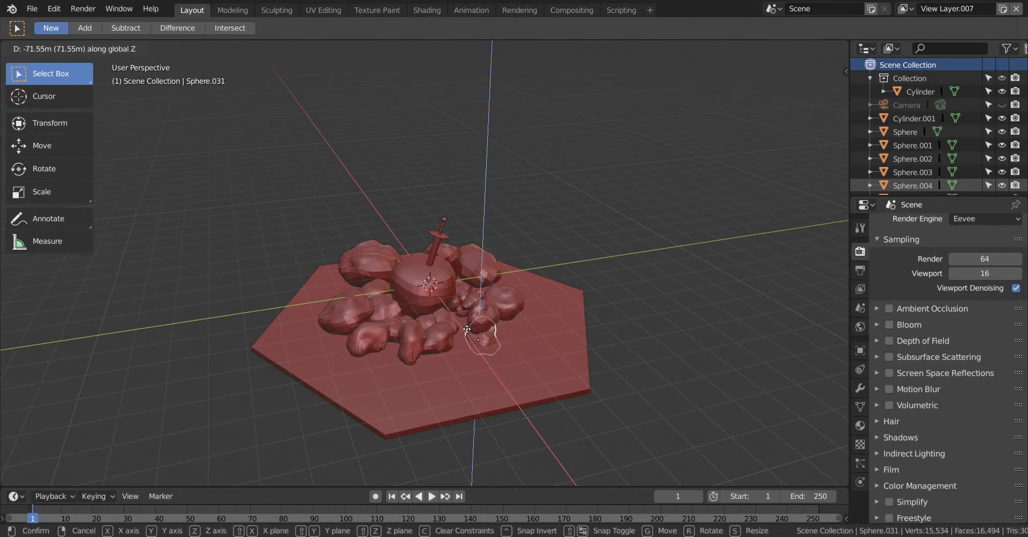
left_click(468, 313)
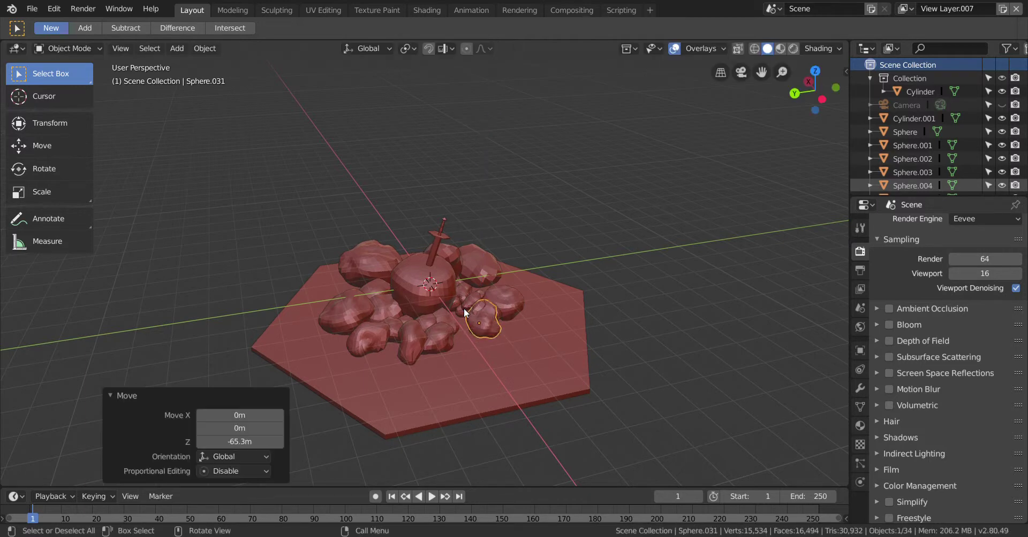
- Move the lowered rock about -0.522 m along X and 6.52 m along Y, beside the small front rocks
key("g")
key("x")
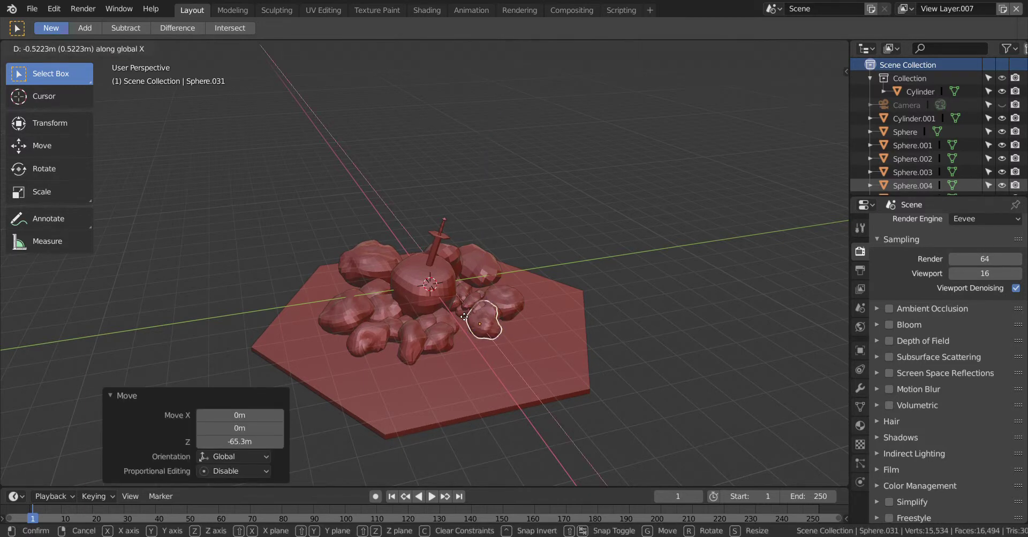
left_click(463, 317)
key("g")
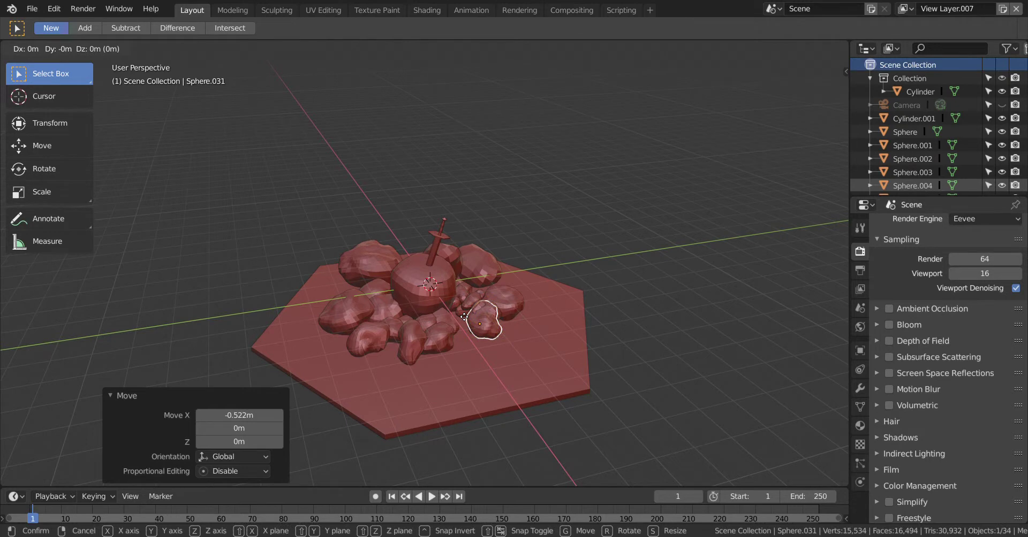
key("y")
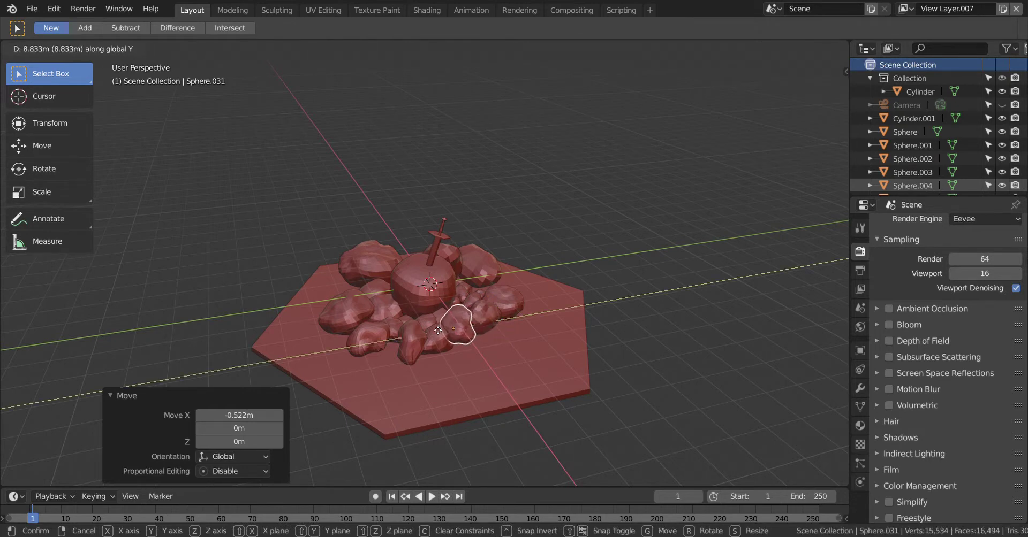
left_click(442, 327)
- Lower the same rock slightly along Z until it rests on the base, and deselect it
middle_click_drag(460, 325, 441, 288)
key("g")
key("z")
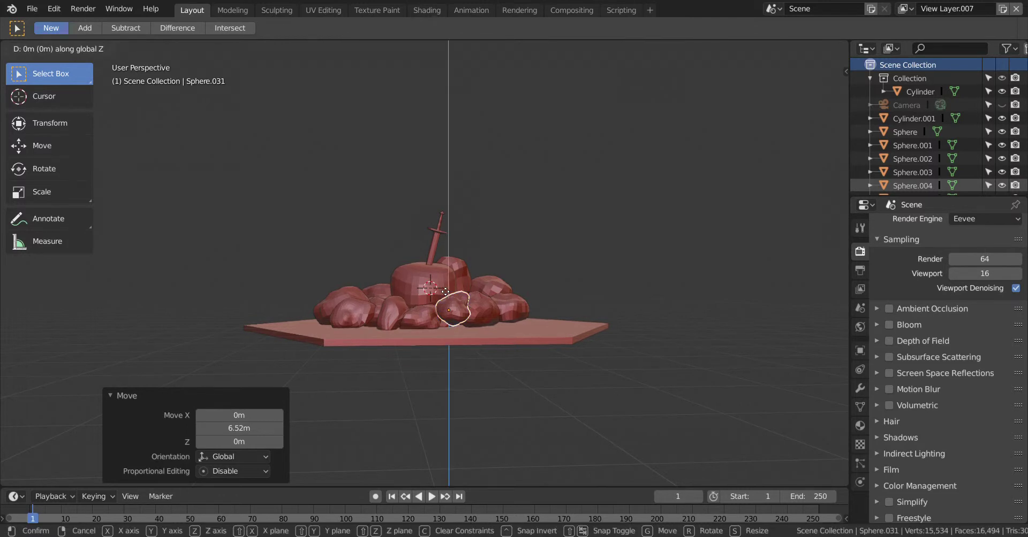
left_click(446, 302)
middle_click_drag(537, 409, 540, 431)
left_click(541, 431)
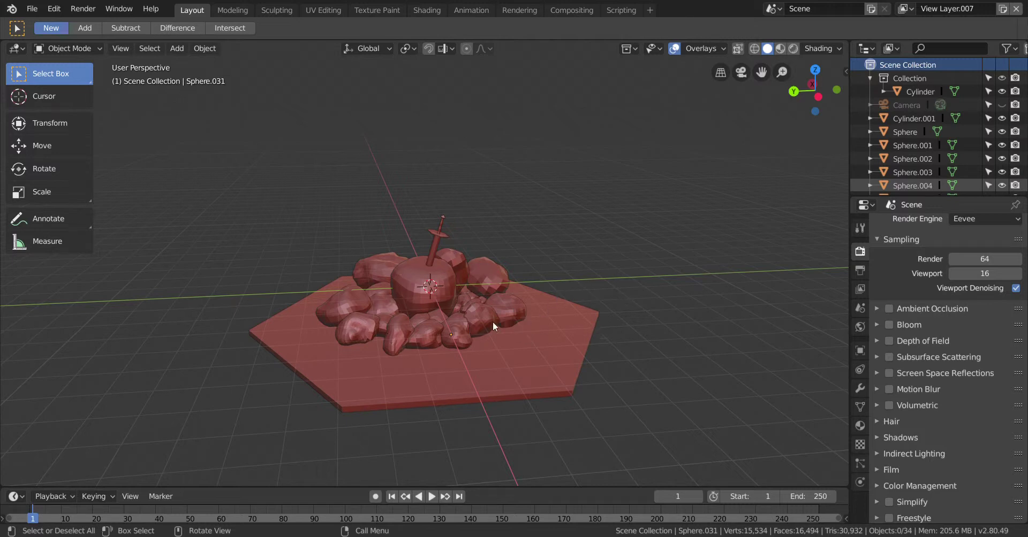
- Render an image of the rock arrangement to check how the scene looks
scroll(399, 326, "up", 4)
scroll(400, 325, "down", 3)
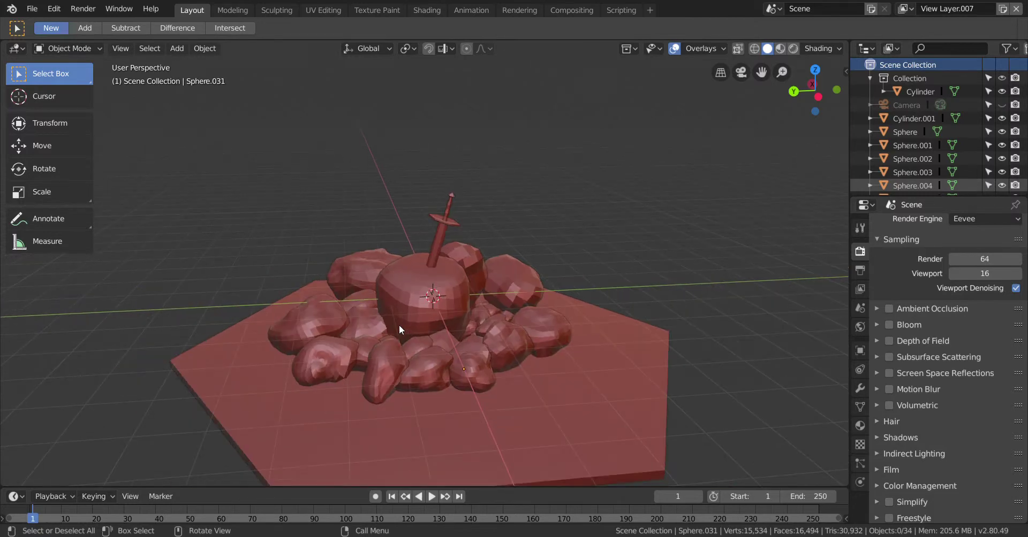
left_click(86, 14)
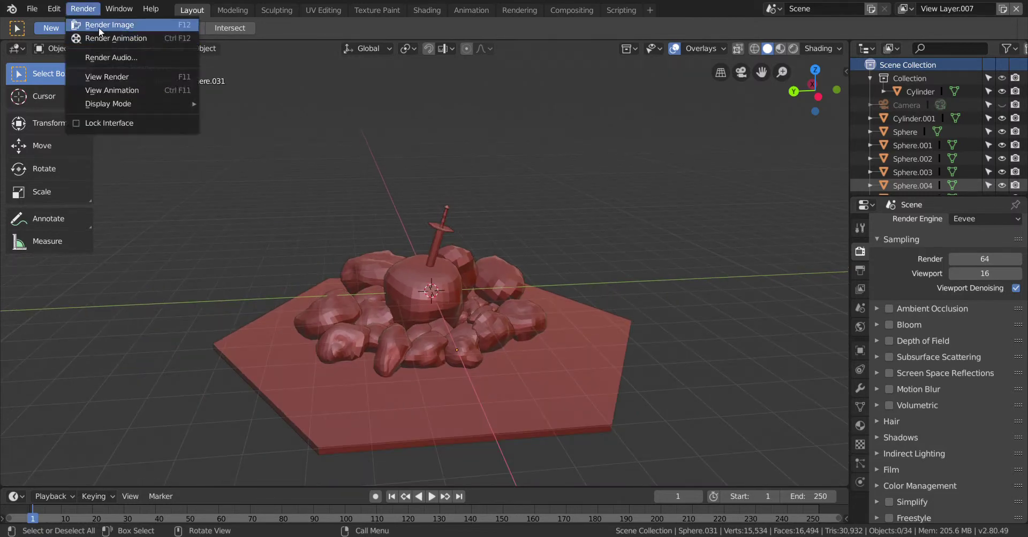
left_click(99, 27)
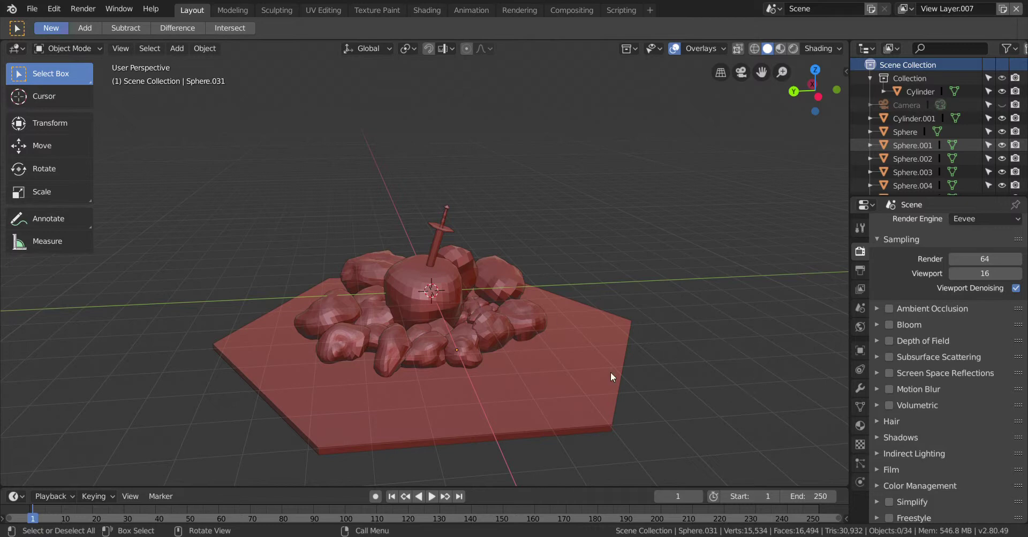
- Clear the selection and render another image of the scene
left_click_drag(495, 320, 359, 377)
left_click(653, 237)
middle_click_drag(165, 246, 191, 234)
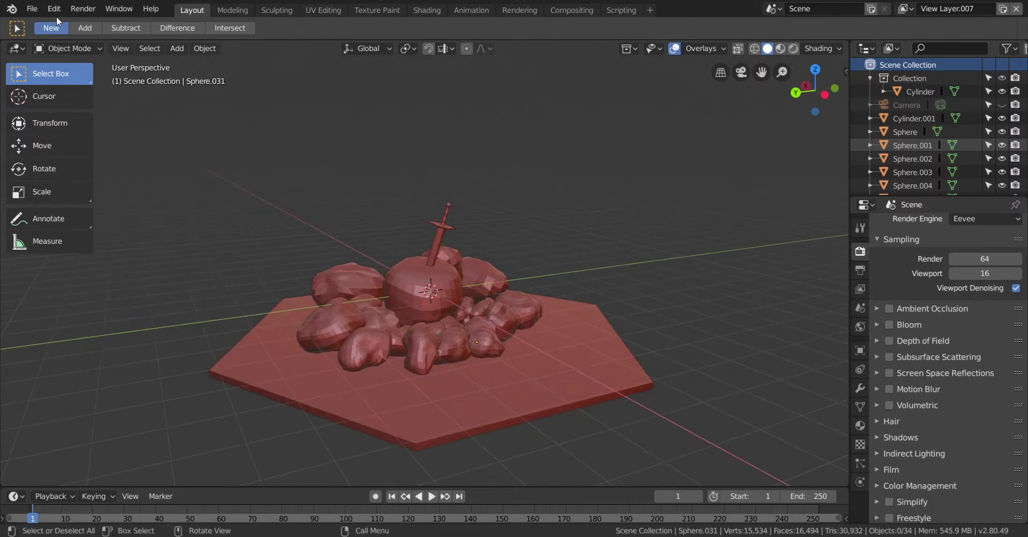
left_click(83, 9)
left_click(78, 25)
- Put the central boulder holding the sword into Sculpt Mode and build up its lower front with the Draw brush
left_click(412, 306)
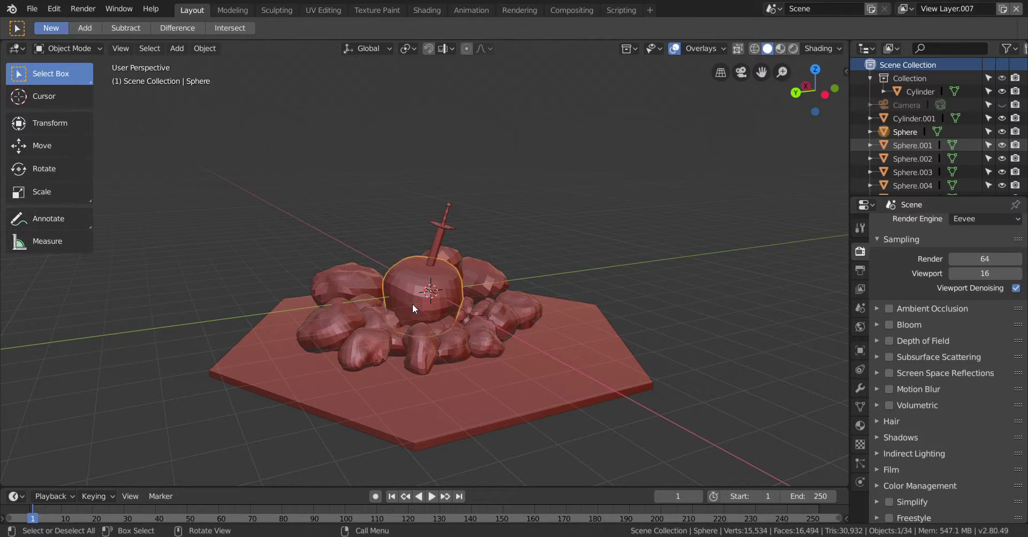
left_click(89, 48)
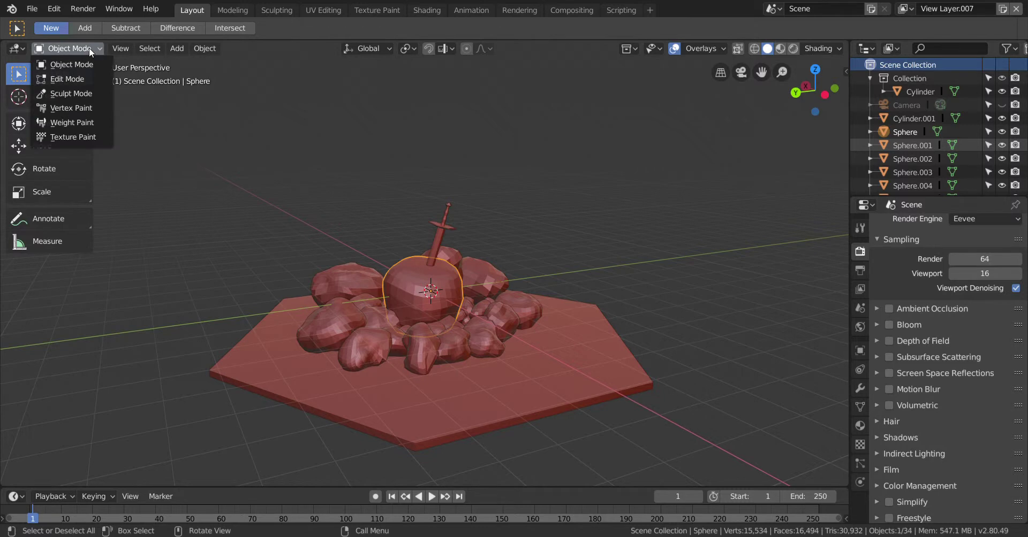
left_click(81, 90)
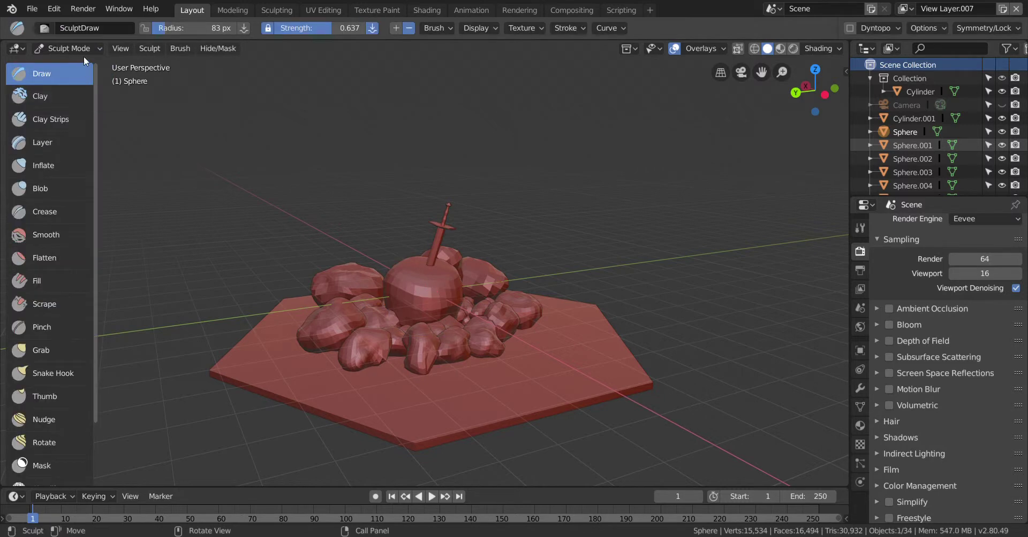
scroll(397, 327, "up", 3)
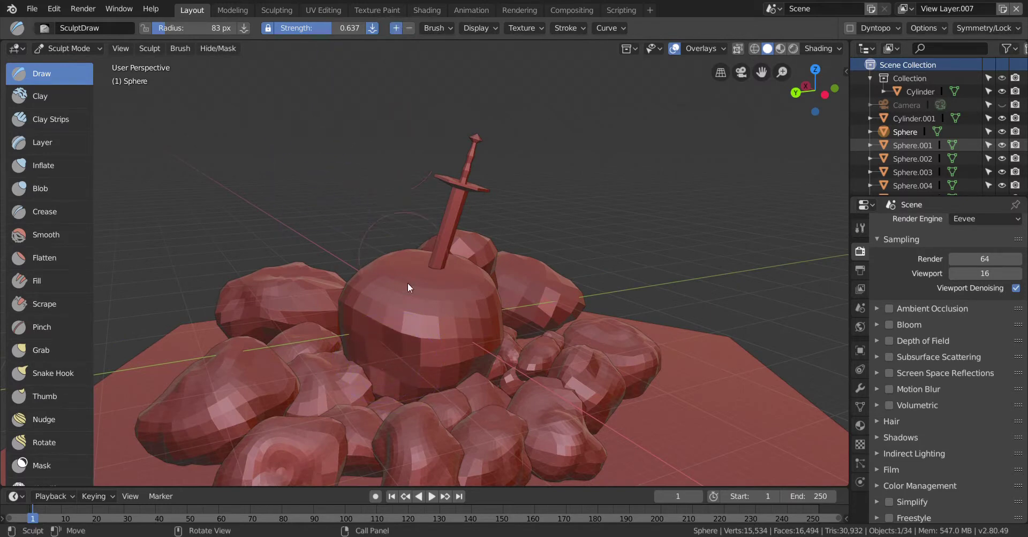
mouse_move(407, 370)
left_mouse_down()
mouse_move(362, 363)
mouse_move(394, 384)
mouse_move(382, 387)
mouse_move(433, 387)
mouse_move(494, 355)
mouse_move(362, 355)
left_mouse_up()
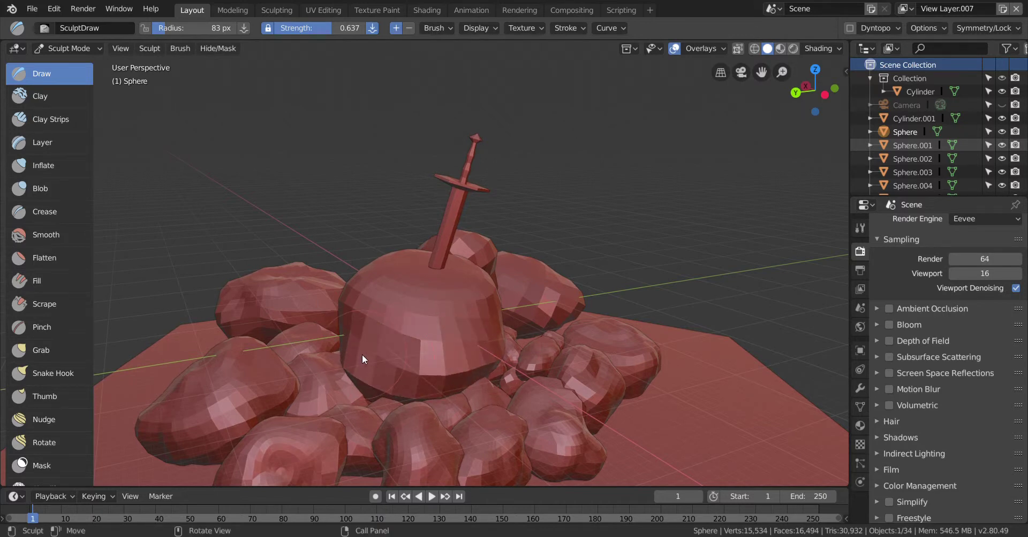
mouse_move(750, 395)
middle_mouse_down()
mouse_move(739, 266)
mouse_move(702, 272)
middle_mouse_up()
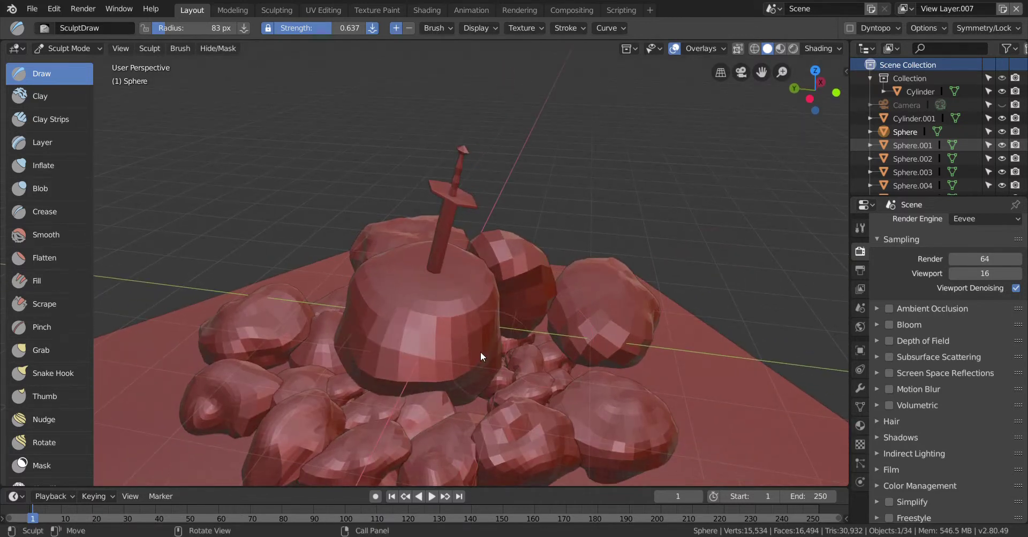
mouse_move(451, 333)
left_mouse_down()
mouse_move(377, 339)
mouse_move(457, 346)
mouse_move(376, 324)
mouse_move(379, 312)
mouse_move(408, 331)
mouse_move(486, 346)
mouse_move(383, 335)
mouse_move(364, 321)
mouse_move(403, 330)
mouse_move(387, 212)
mouse_move(362, 307)
mouse_move(404, 331)
mouse_move(477, 317)
left_mouse_up()
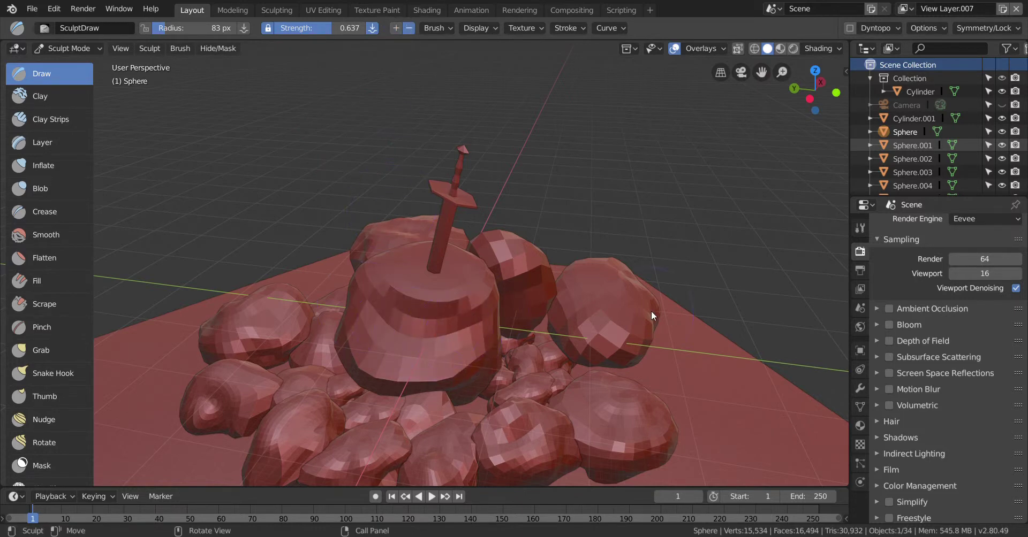
- Sculpt more Draw strokes around the central boulder's sides and across its front to make it less spherical
middle_click_drag(650, 311, 760, 286)
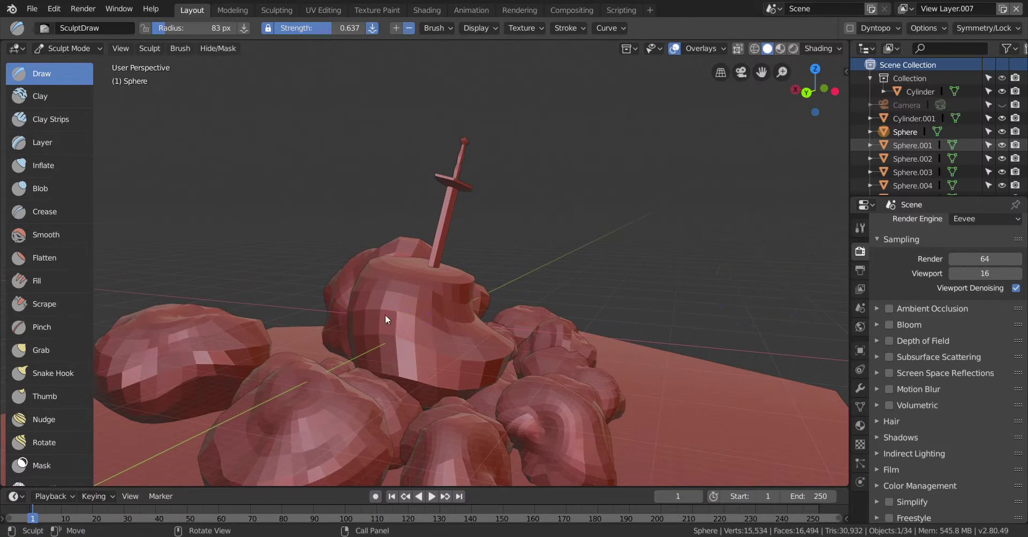
mouse_move(385, 315)
left_mouse_down()
mouse_move(419, 333)
mouse_move(377, 322)
left_mouse_up()
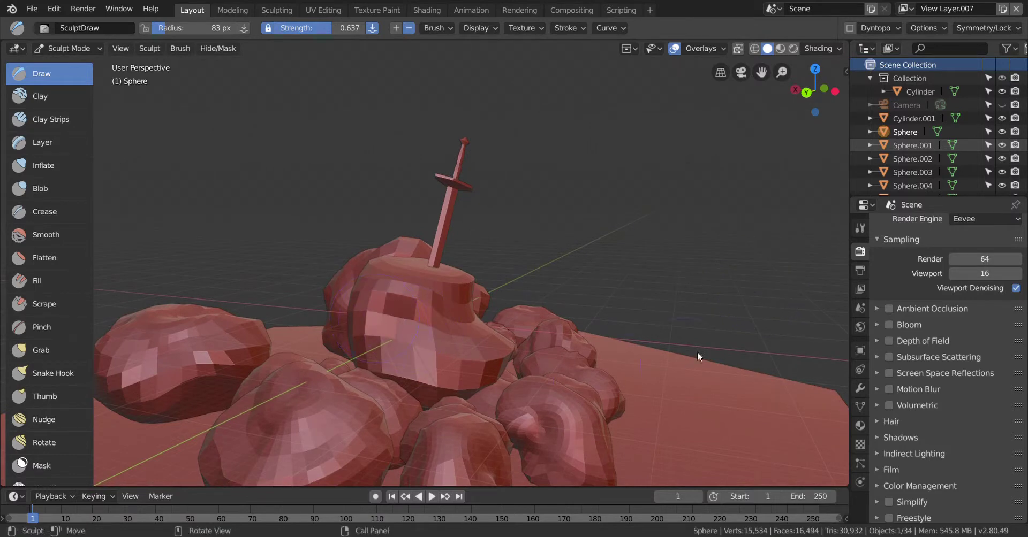
middle_click_drag(697, 352, 468, 292)
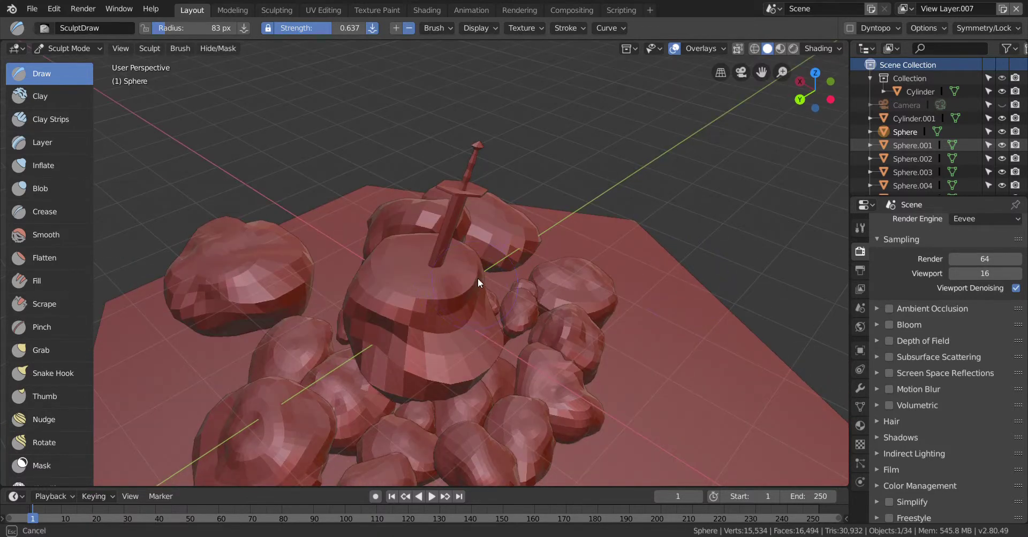
middle_click_drag(653, 247, 588, 214)
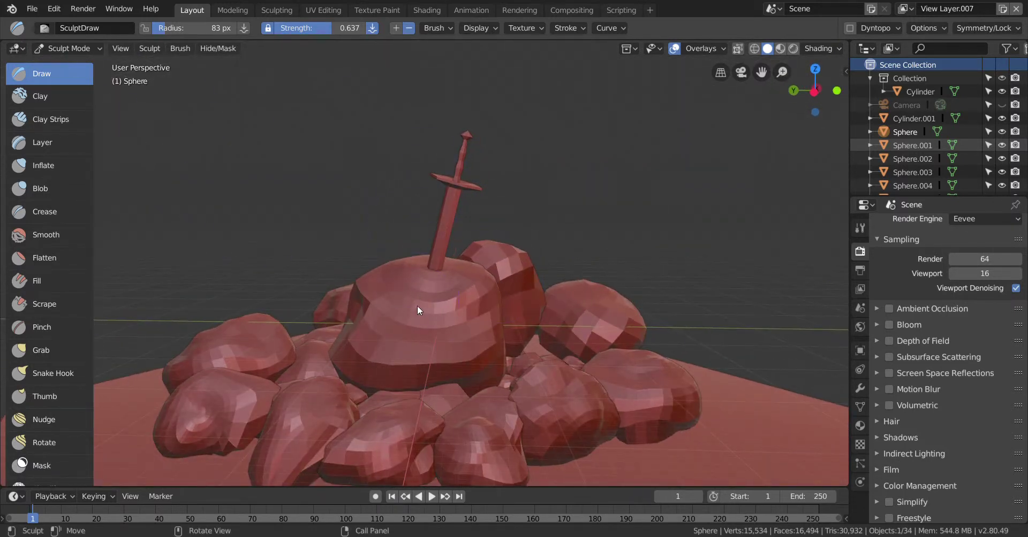
left_click_drag(385, 289, 417, 330)
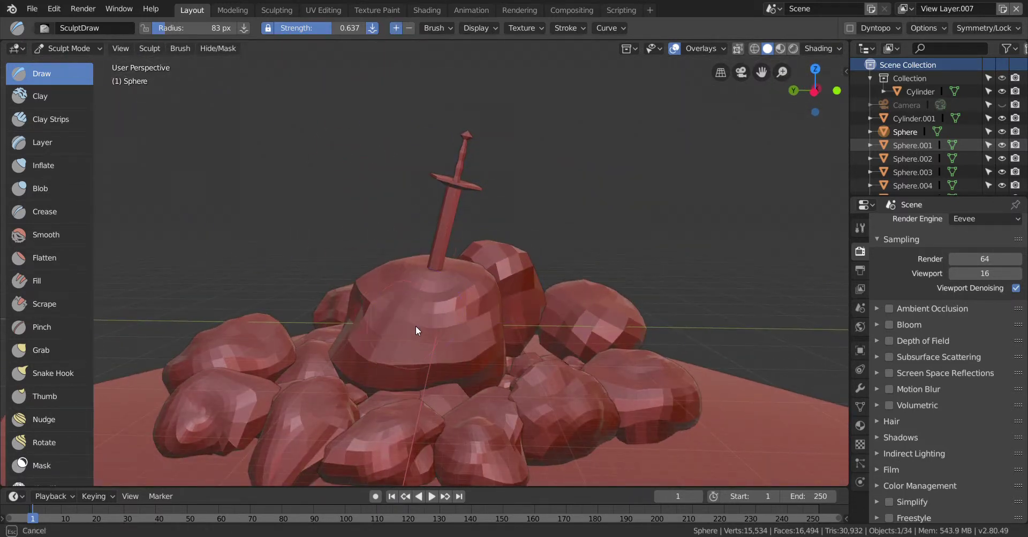
left_click_drag(480, 321, 355, 333)
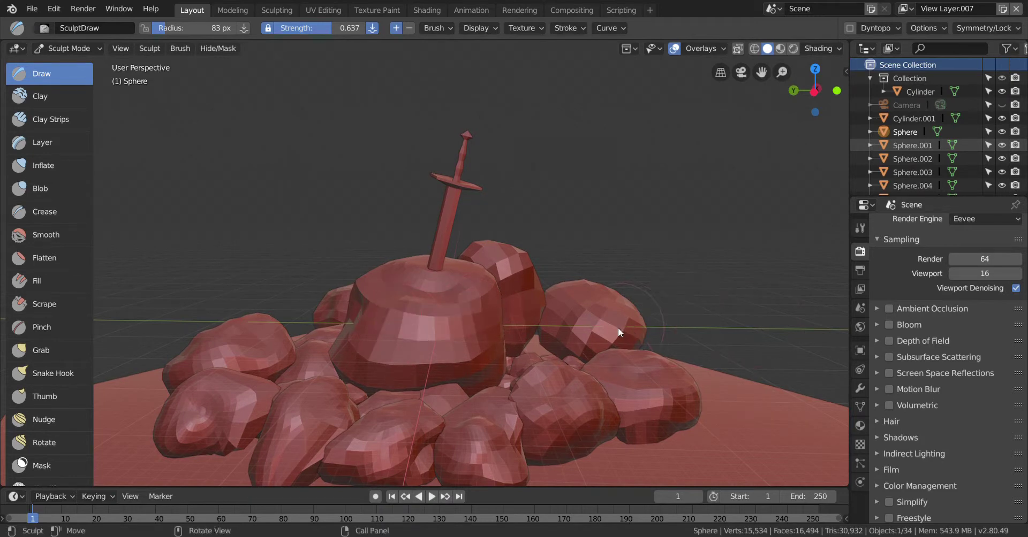
- Return the central boulder to Object Mode and render an image of the reshaped scene
left_click(60, 48)
left_click(63, 64)
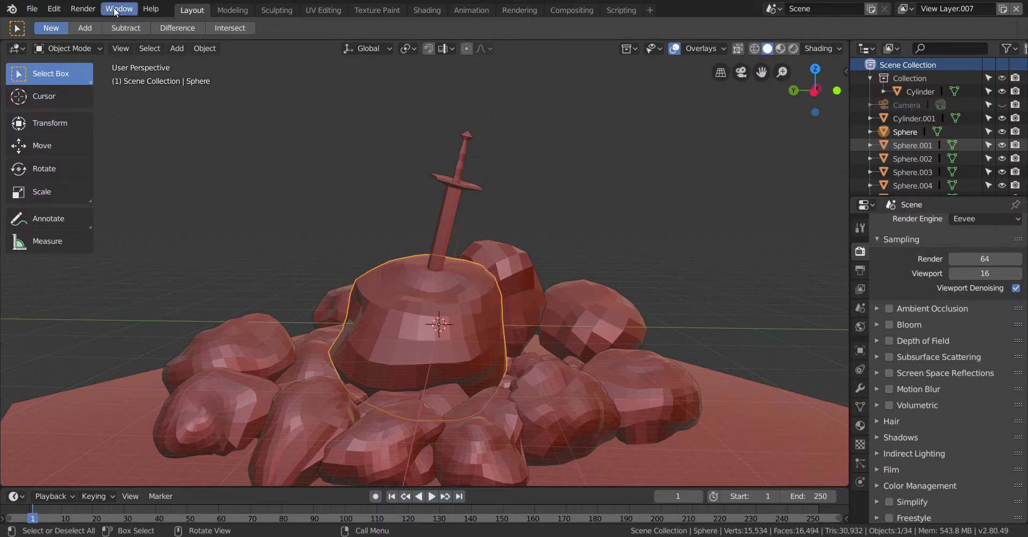
left_click(87, 9)
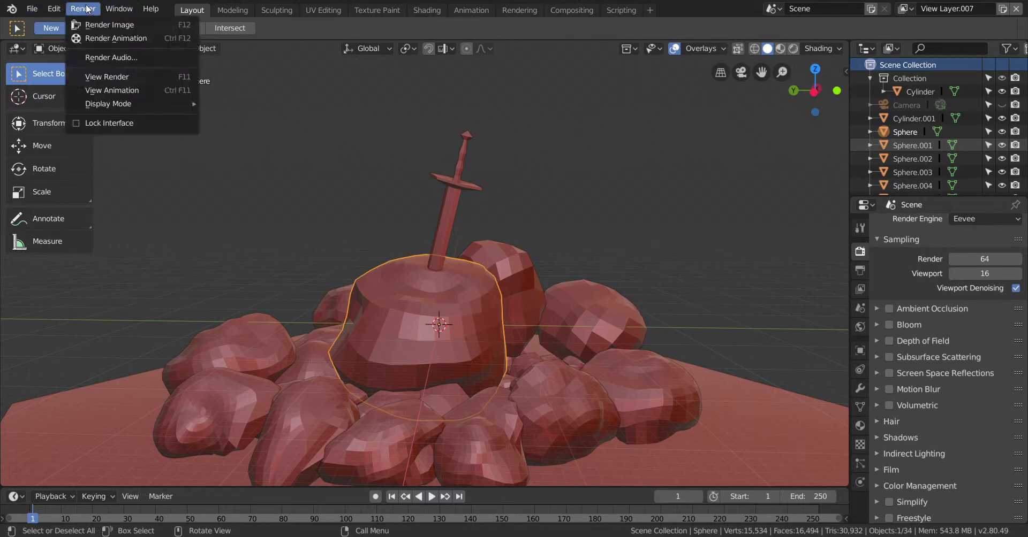
left_click(140, 30)
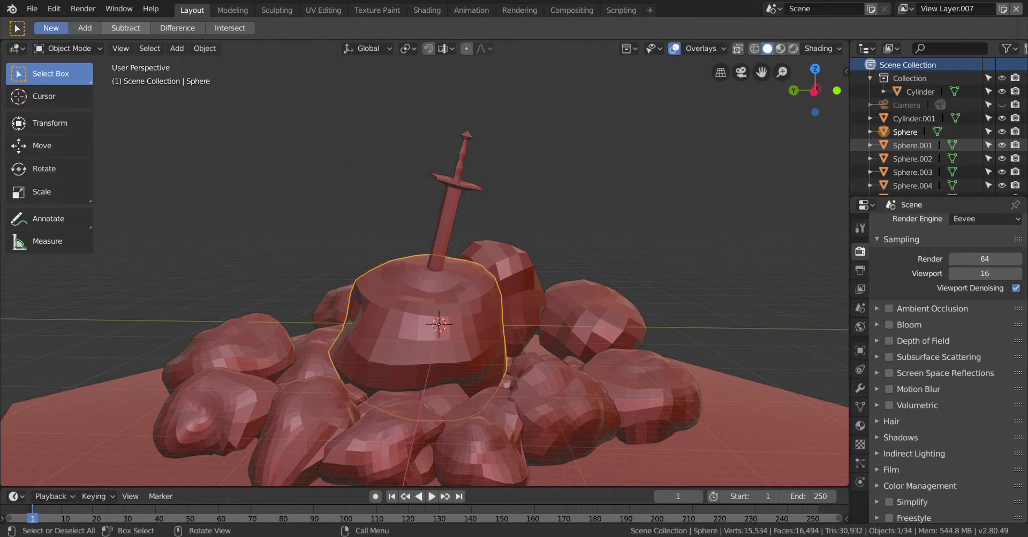
- Move the rock at the outer end of the small front rocks about 3.37 m in X, -1.28 m in Y and 1.92 m in Z
scroll(656, 451, "down", 5)
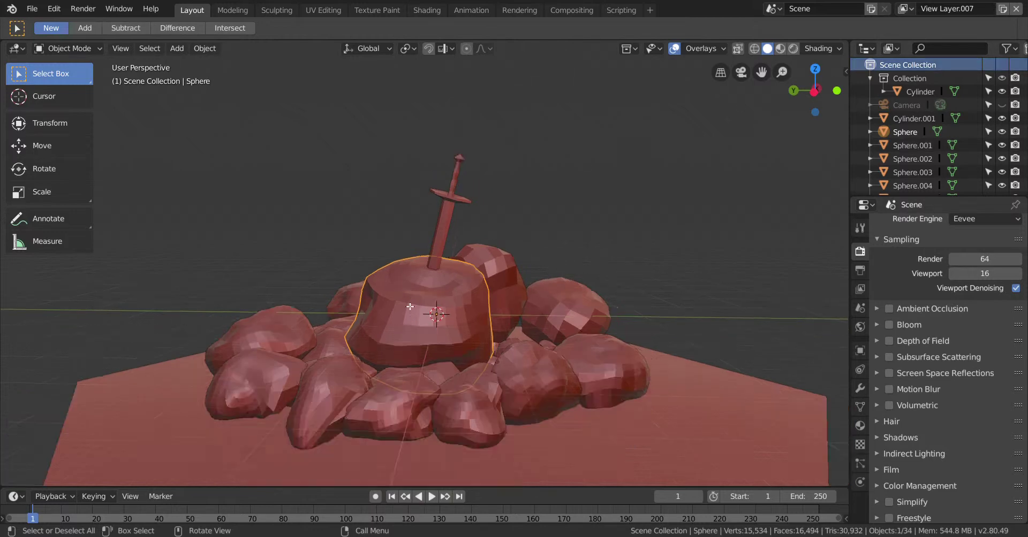
left_click(686, 275)
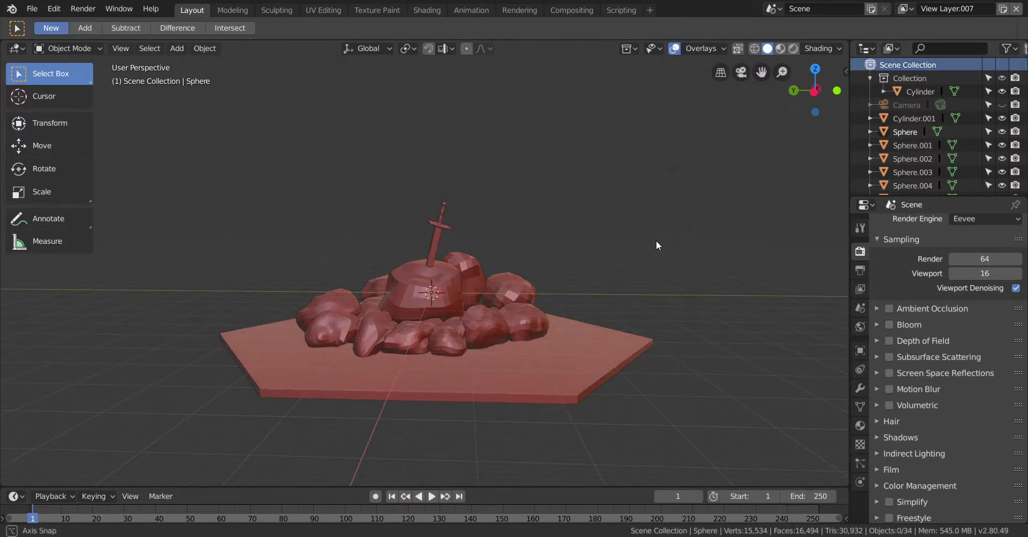
middle_click_drag(656, 240, 660, 280)
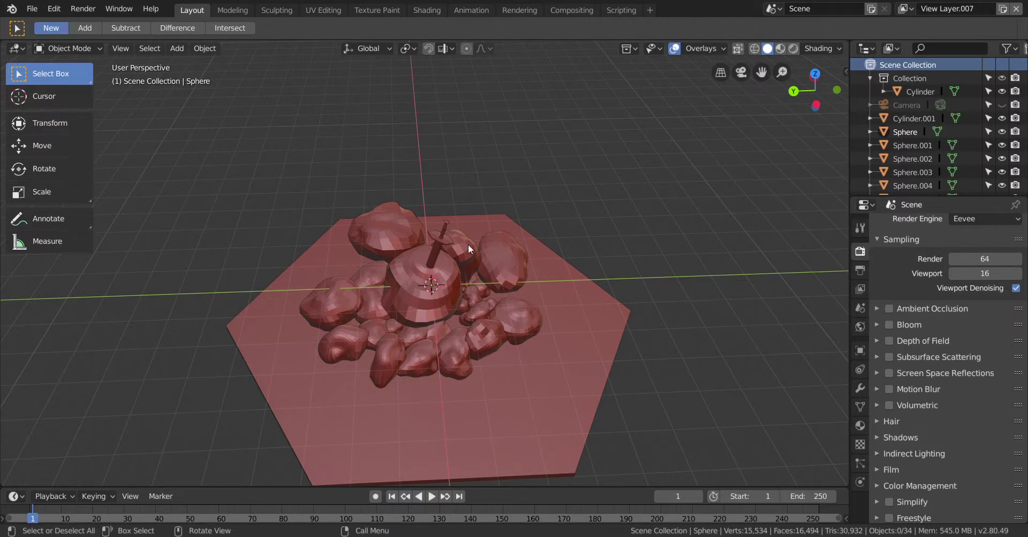
left_click(531, 320, "shift")
left_click(538, 316, "shift")
left_click(525, 317)
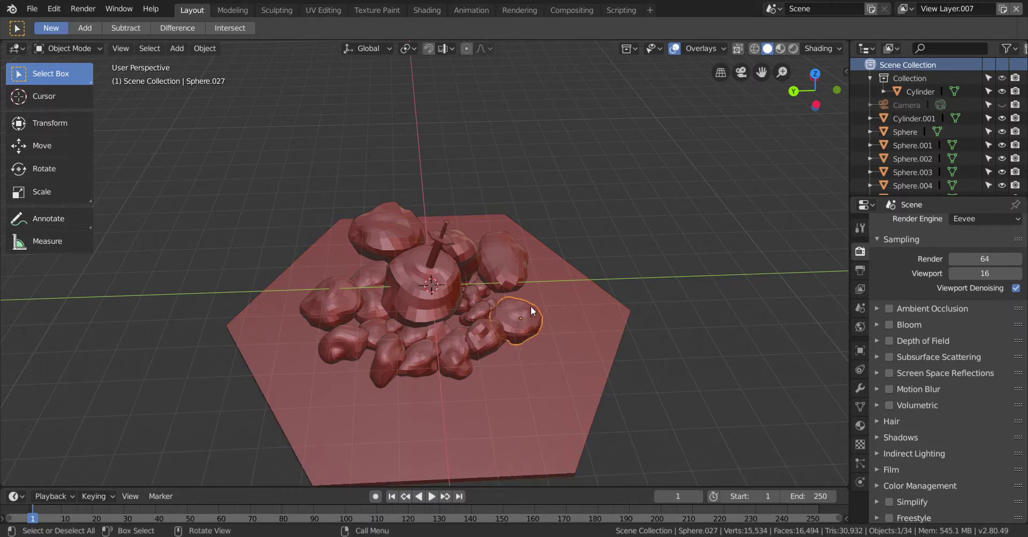
middle_click_drag(468, 261, 318, 291)
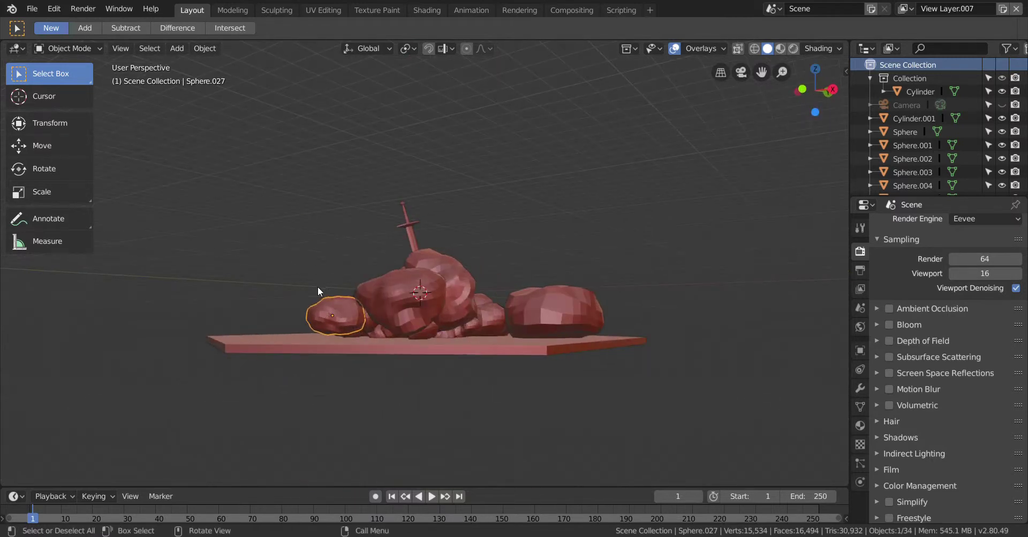
middle_click_drag(306, 405, 471, 370)
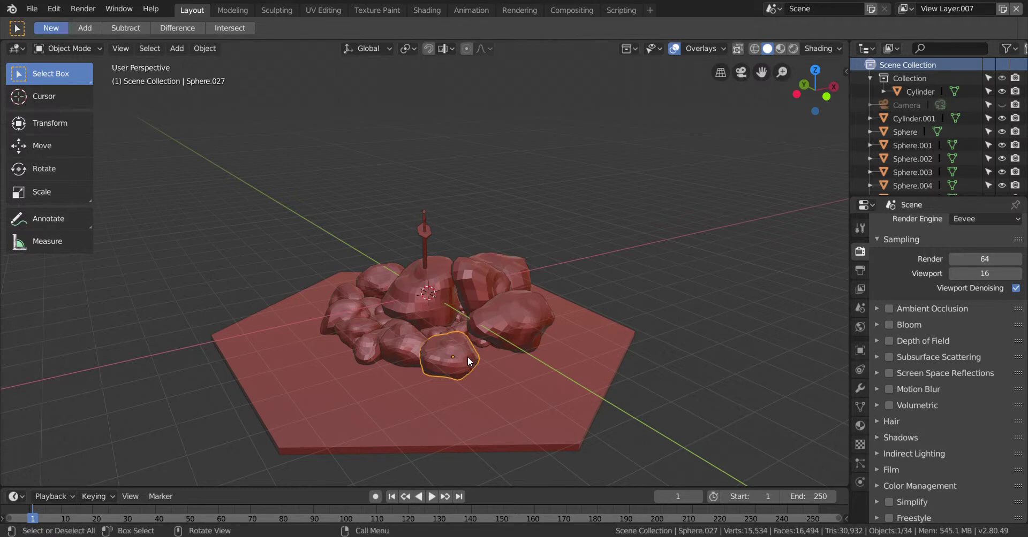
key("g")
left_click(480, 349)
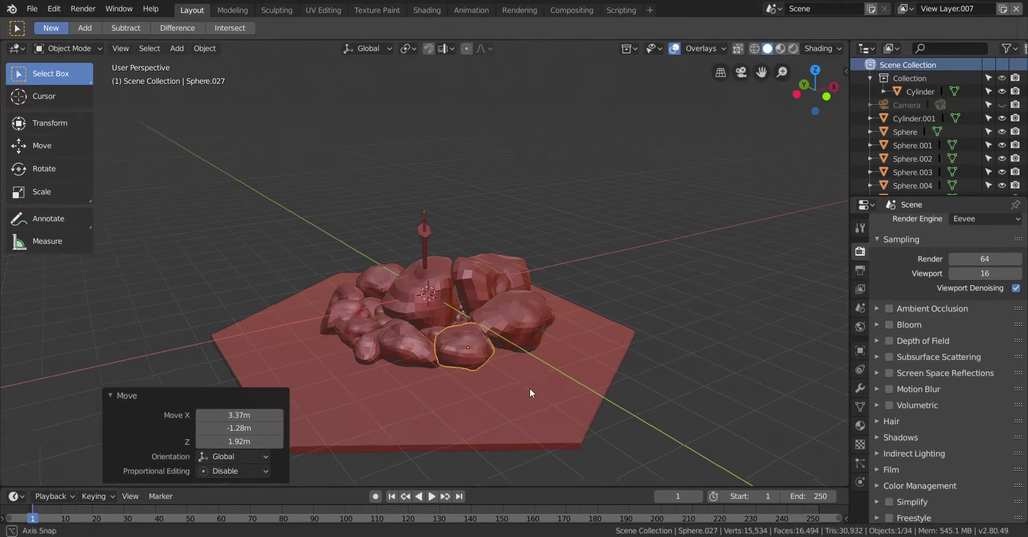
- Move the selected outer front rock down to rest on the hexagonal base and deselect it
middle_click_drag(529, 388, 413, 320)
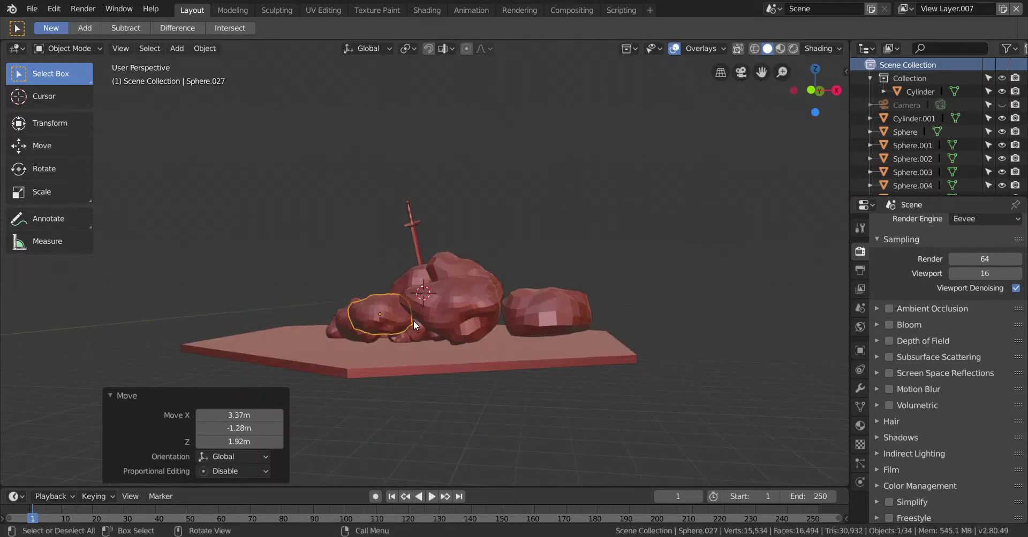
key("g")
left_click(426, 335)
middle_click_drag(434, 438, 560, 463)
left_click(554, 445)
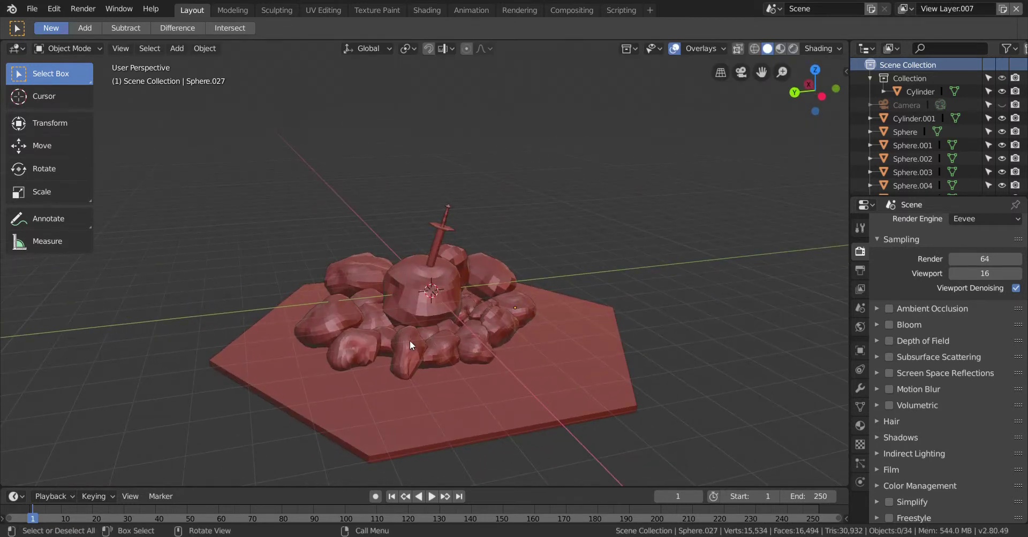
- Scale up the large rock standing apart at the back of the hexagonal base uniformly, filling the space behind the central boulder, and deselect it
middle_click_drag(439, 335, 448, 369)
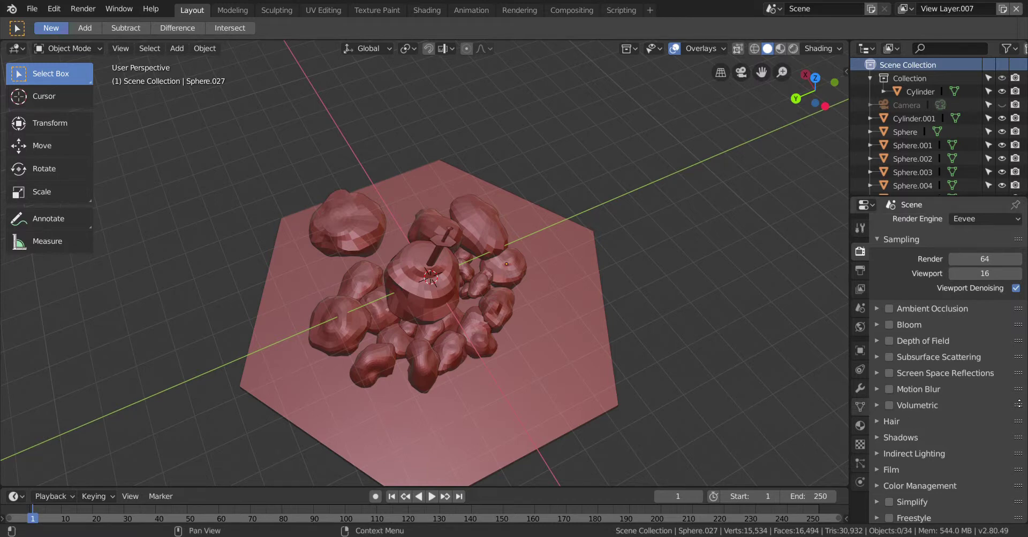
middle_click_drag(750, 302, 729, 242)
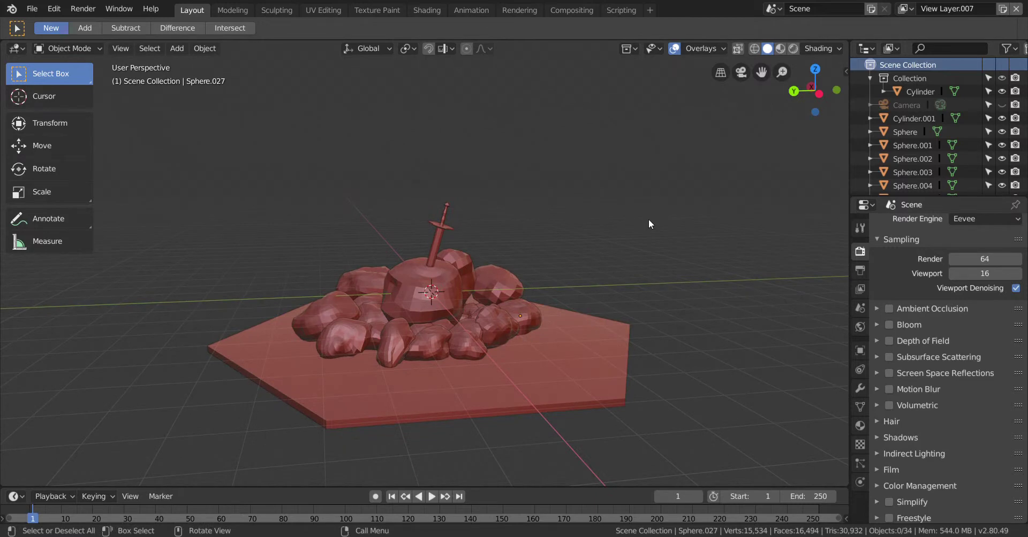
middle_click_drag(543, 321, 543, 399)
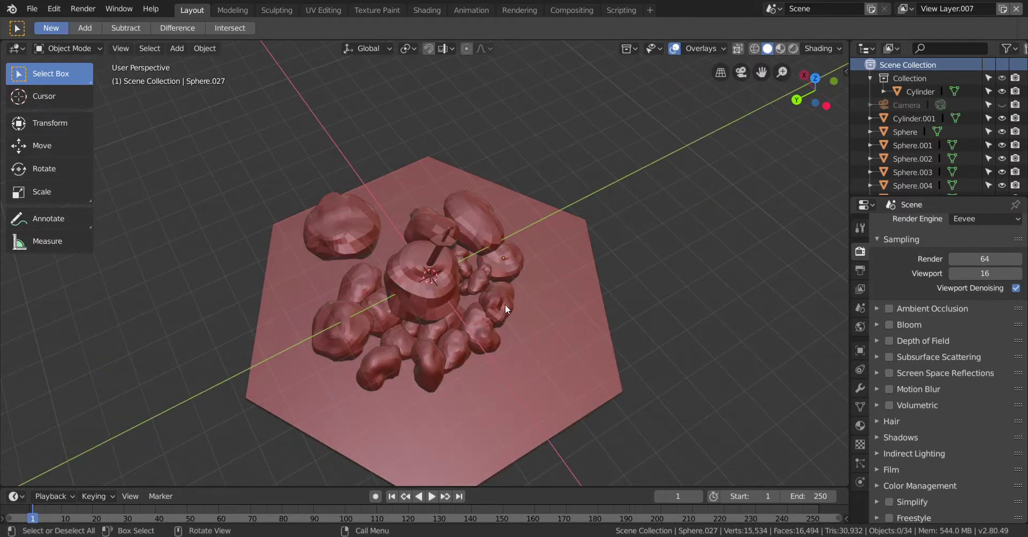
left_click(371, 236)
key("s")
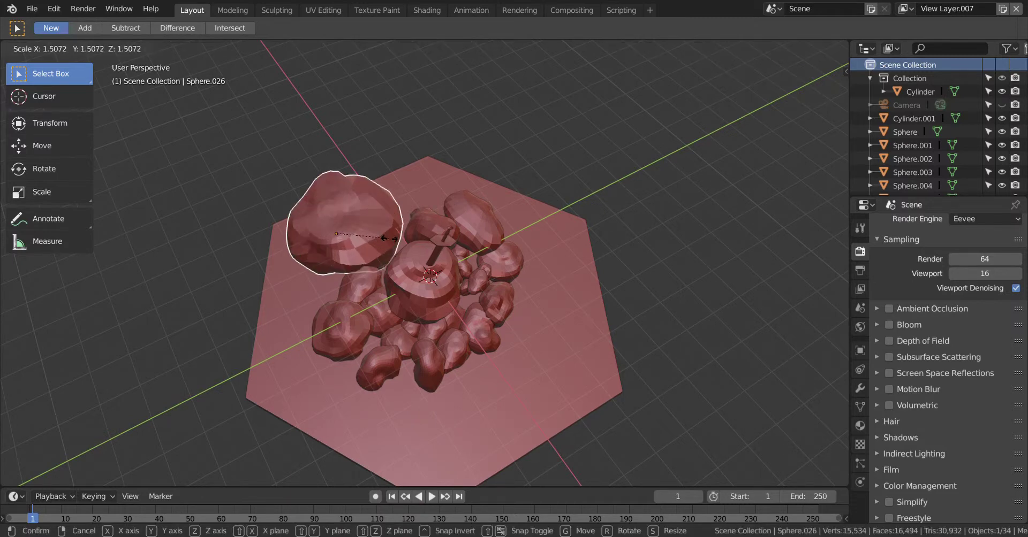
left_click(407, 251)
left_click(681, 329)
- Inspect the rock arrangement around the sword boulder from the front, the side and above
middle_click_drag(681, 329, 641, 264)
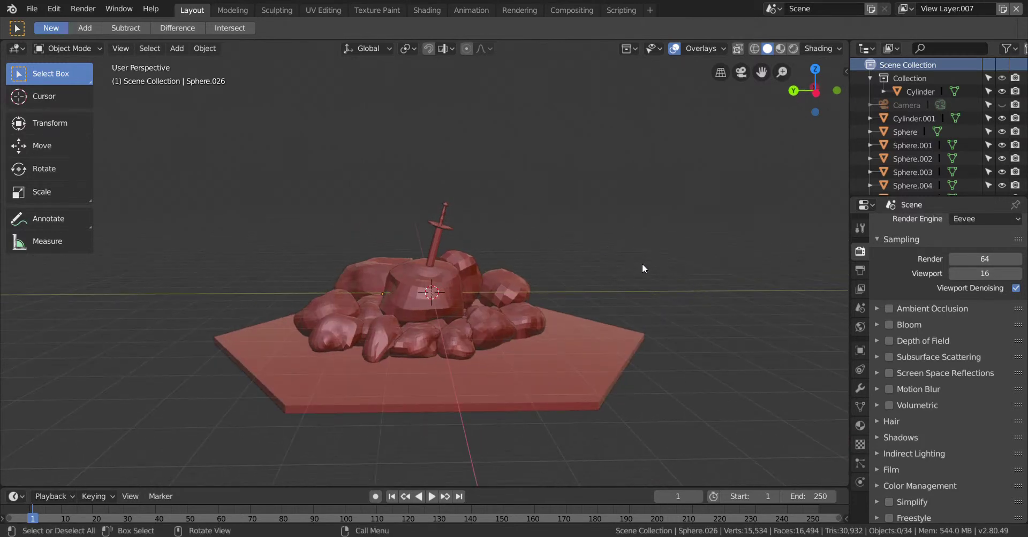
middle_click_drag(425, 323, 409, 127)
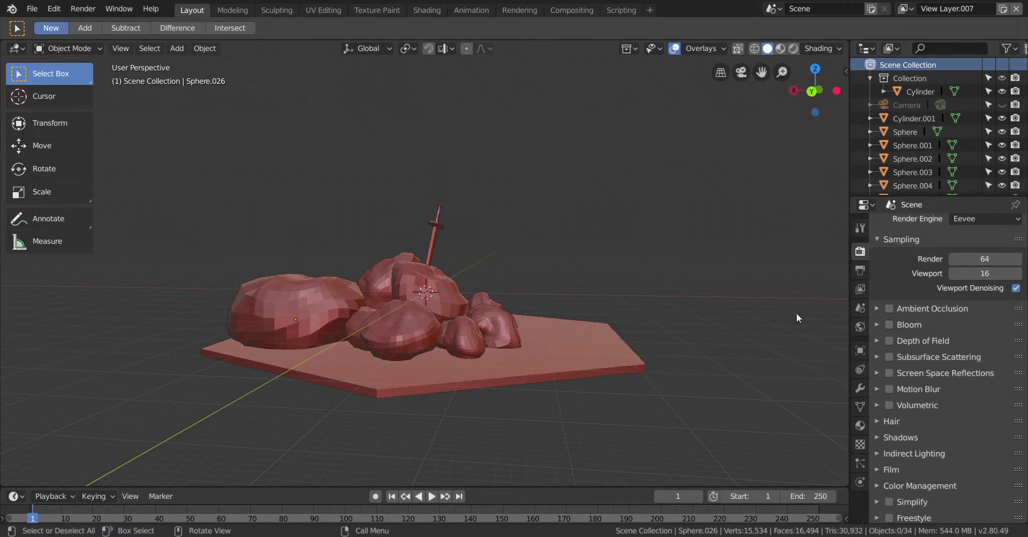
middle_click_drag(796, 315, 693, 369)
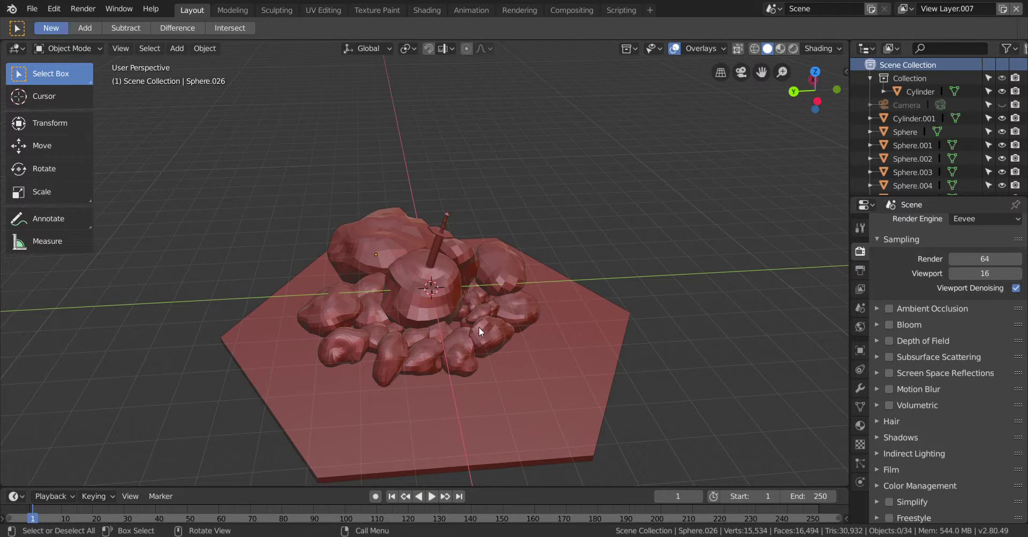
middle_click_drag(586, 281, 590, 330)
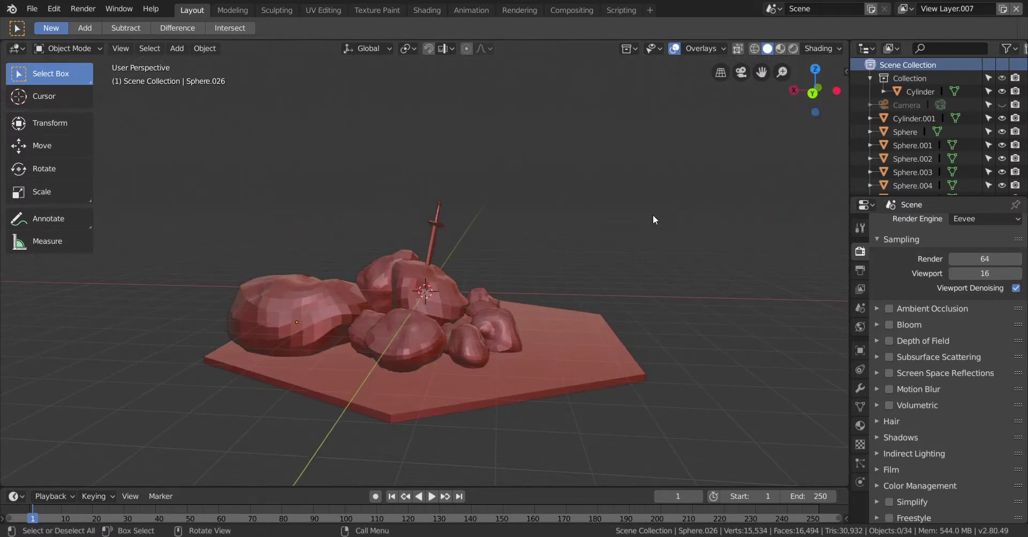
middle_click_drag(653, 216, 497, 394)
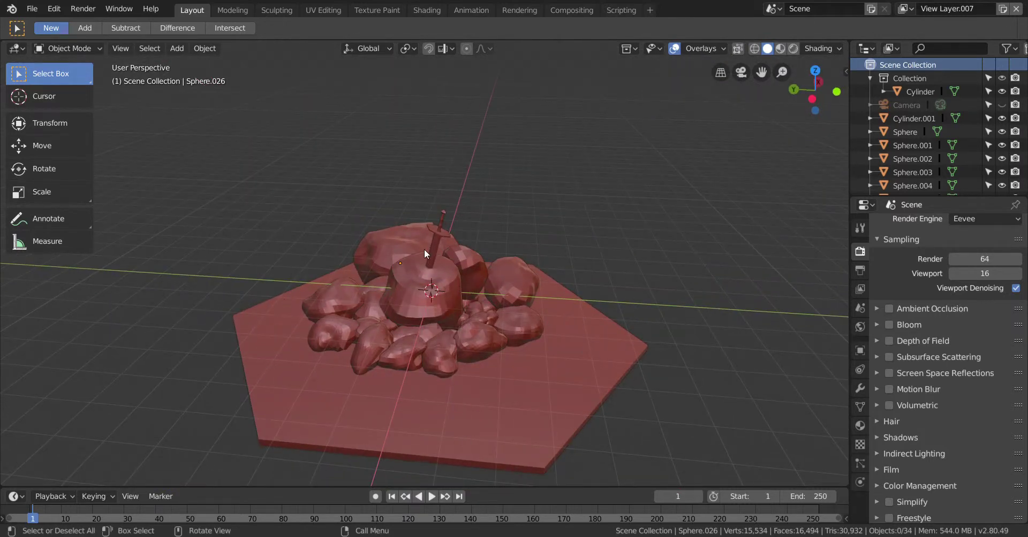
middle_click_drag(615, 235, 392, 336)
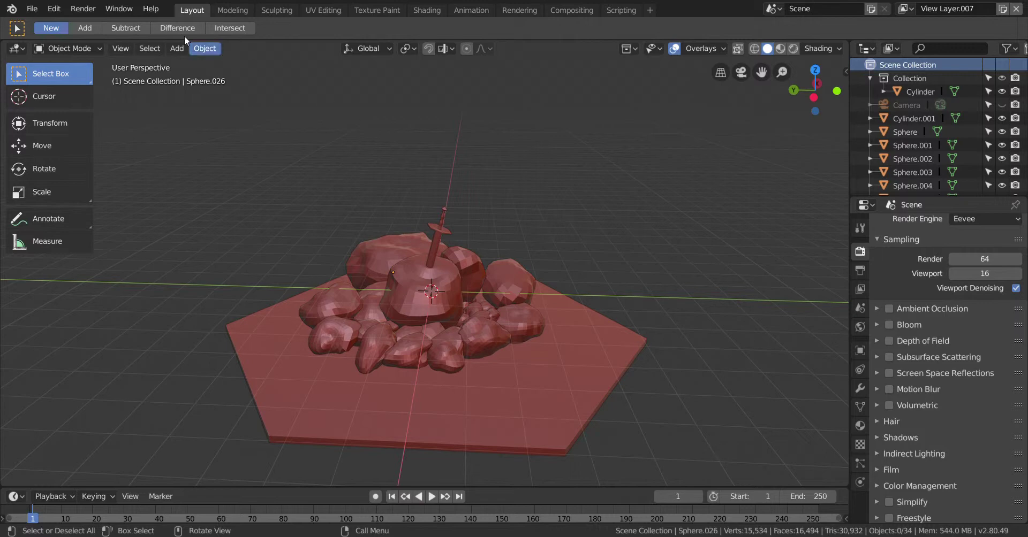
left_click(31, 9)
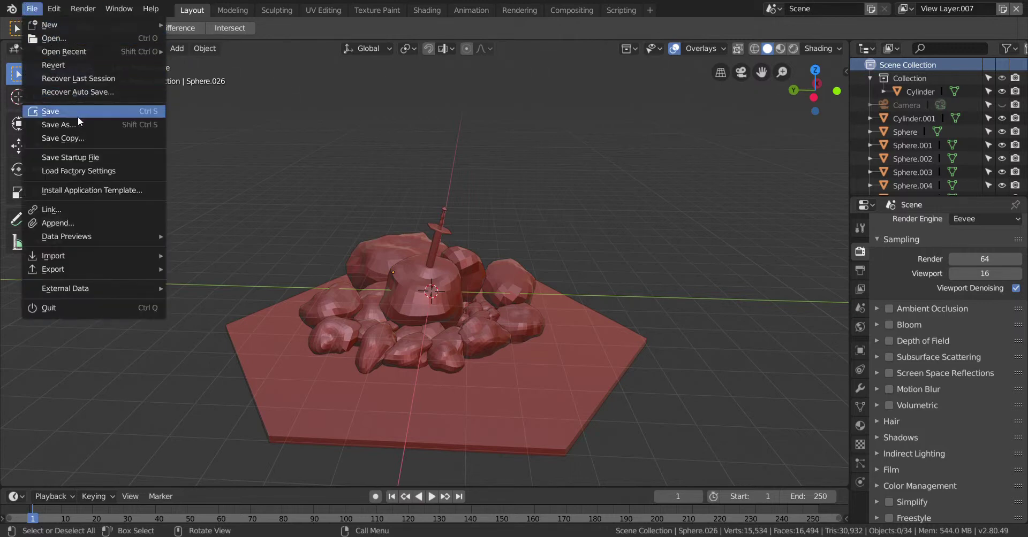
key("Escape")
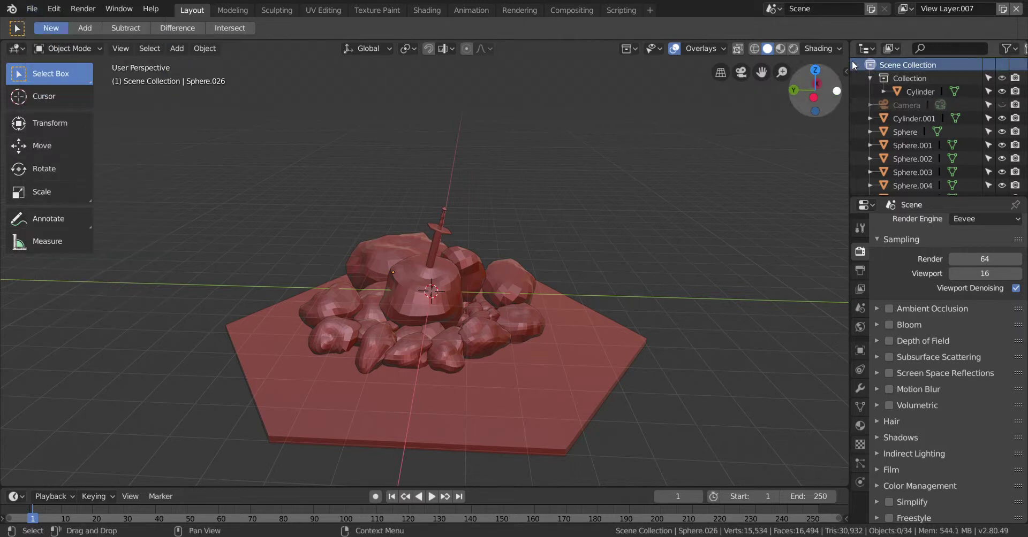